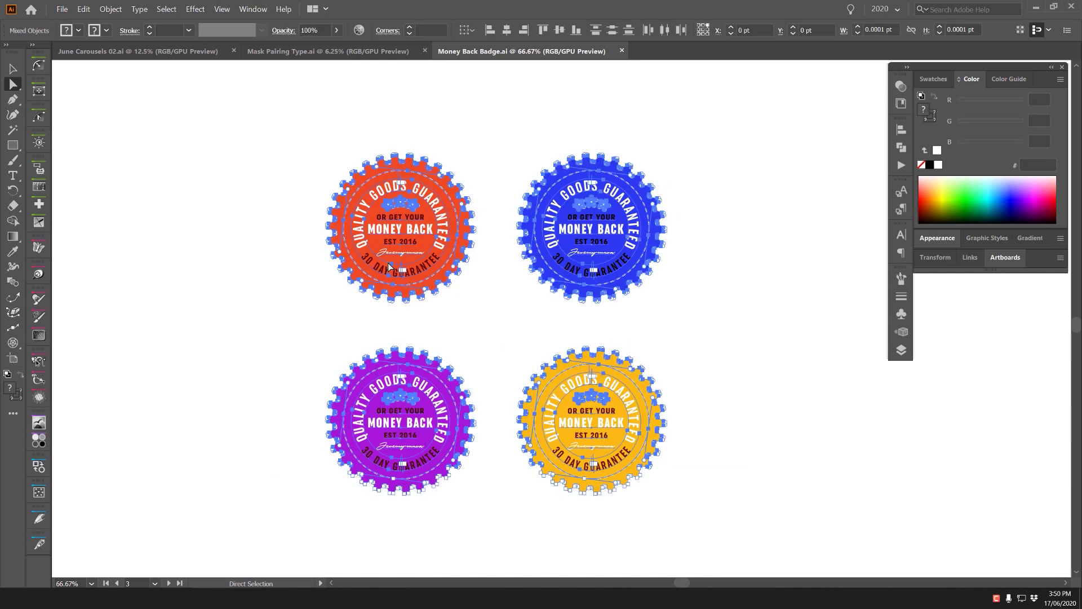
# Step: Zoom out, pan past the four example badges to the empty artboard, and zoom back in
pyautogui.scroll(2, 468, 189)
pyautogui.scroll(-1, 468, 189)
pyautogui.scroll(-1, 472, 189)
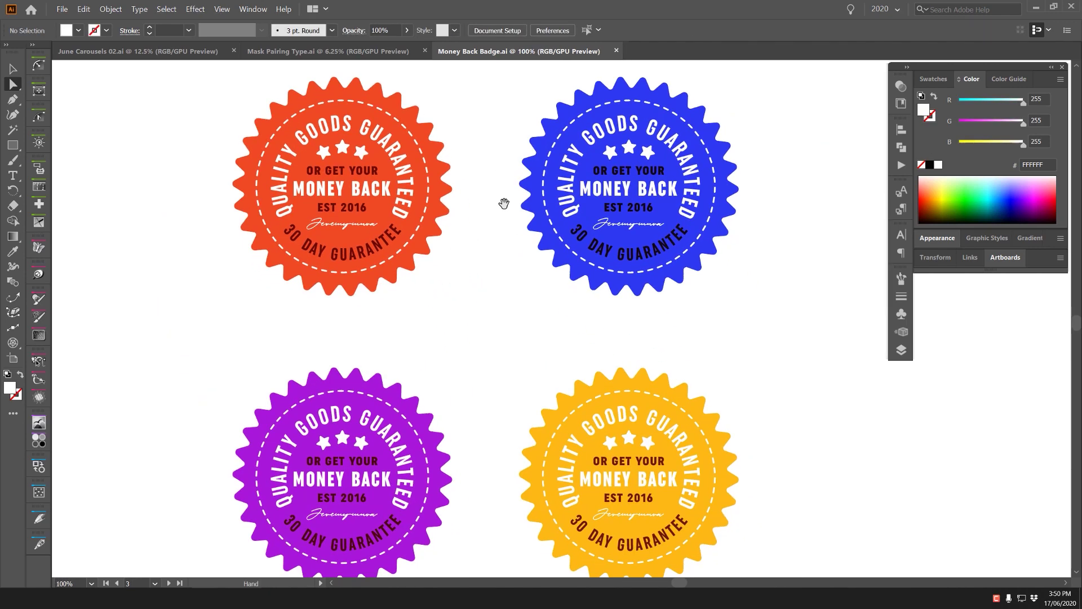
pyautogui.scroll(-1, 515, 275)
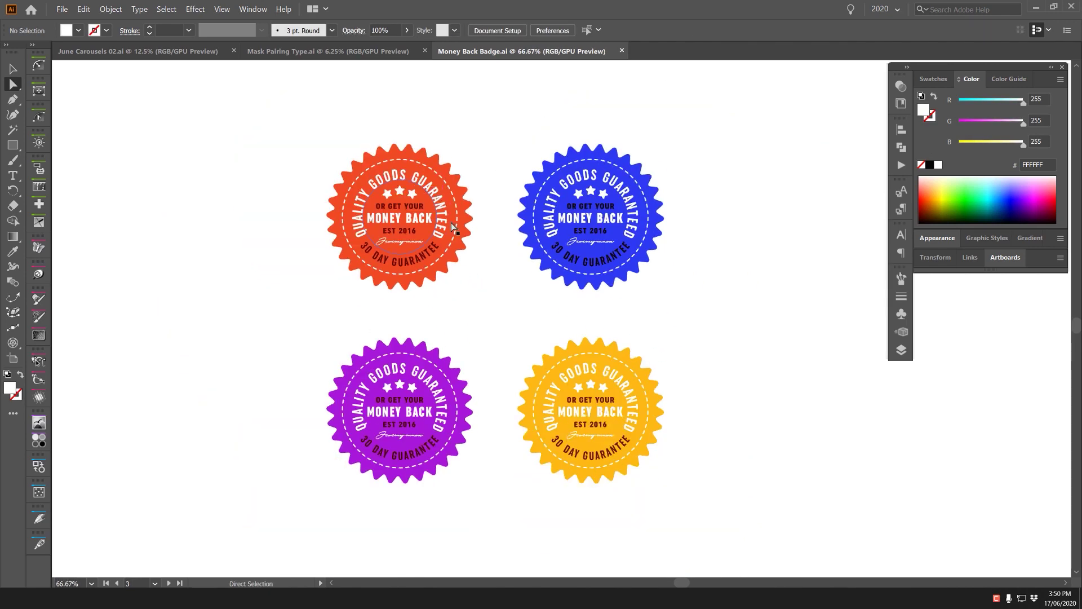
pyautogui.hscroll(5, 587, 188)
pyautogui.scroll(-2, 587, 188)
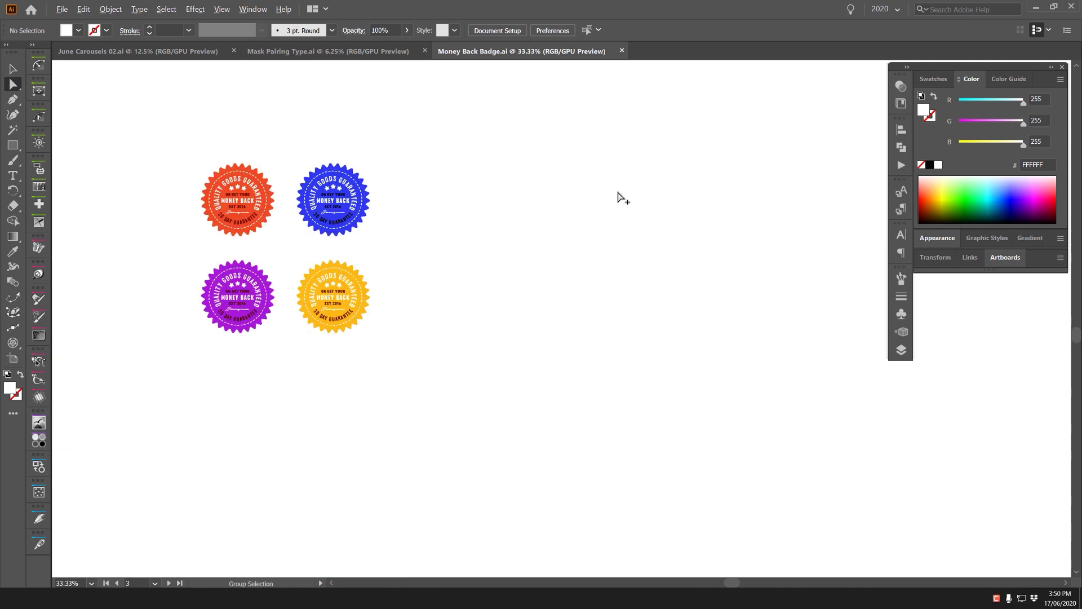
pyautogui.moveTo(620, 198); pyautogui.dragTo(469, 251)
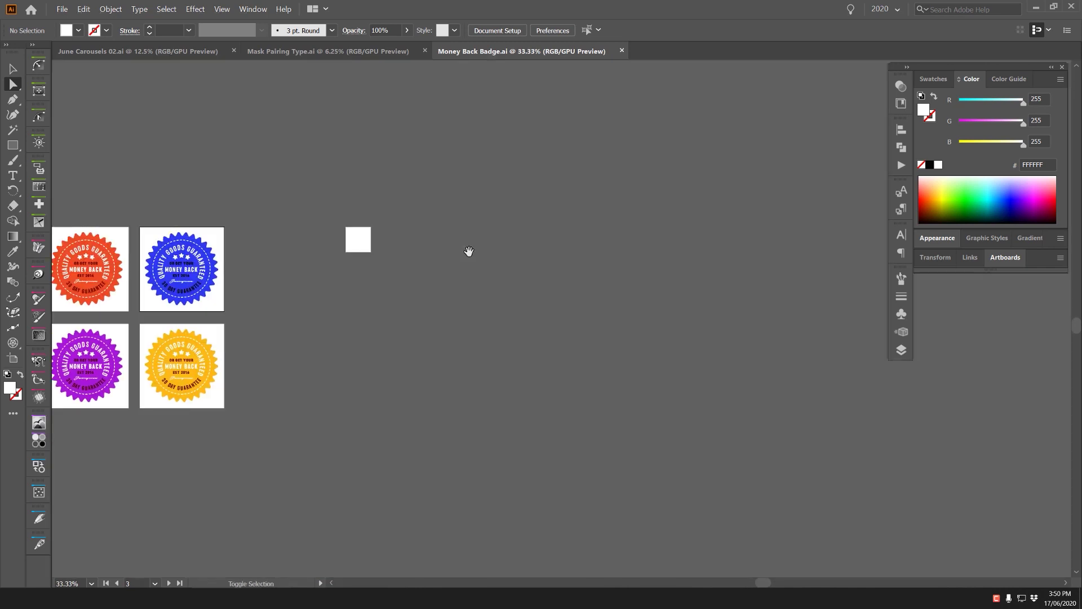
pyautogui.hotkey('ctrl', '=')
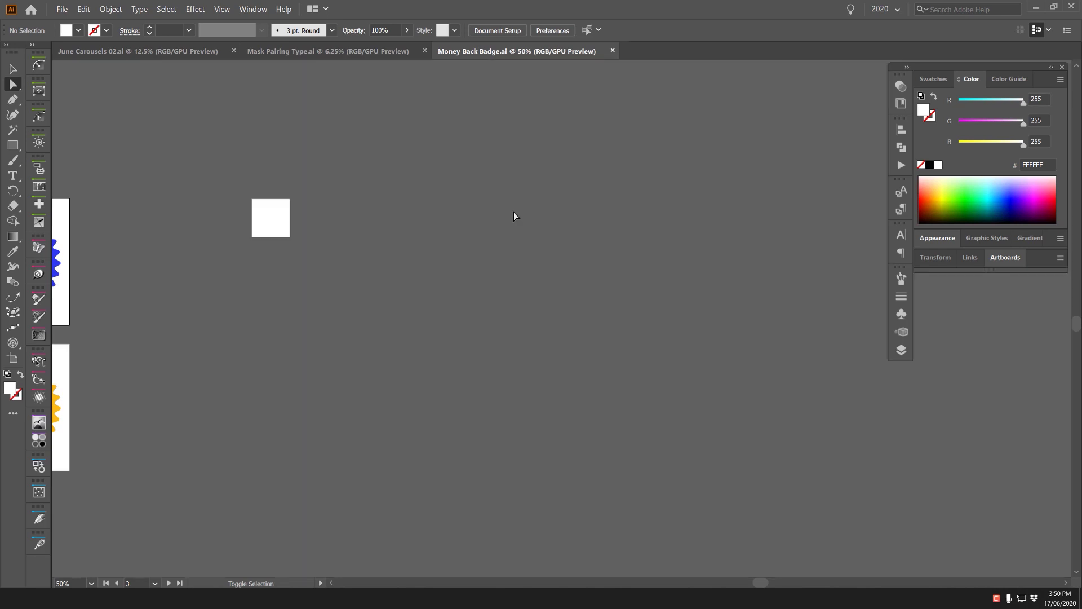
# Step: Draw a 574 pt circle on the blank artboard with the Ellipse tool
pyautogui.hotkey('ctrl', '=')
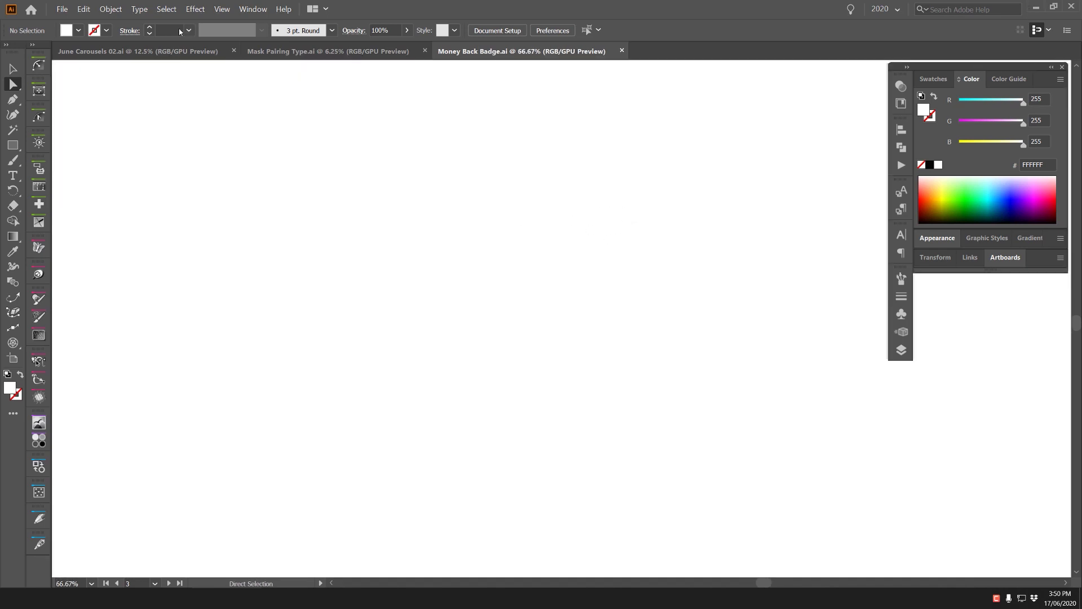
pyautogui.click(12, 145)
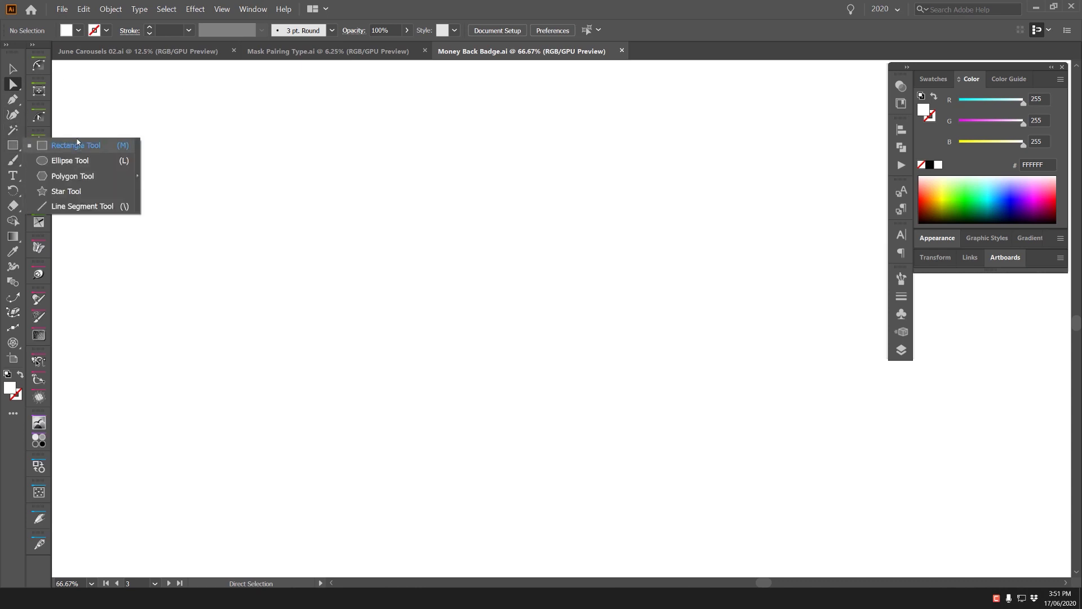
pyautogui.click(68, 161)
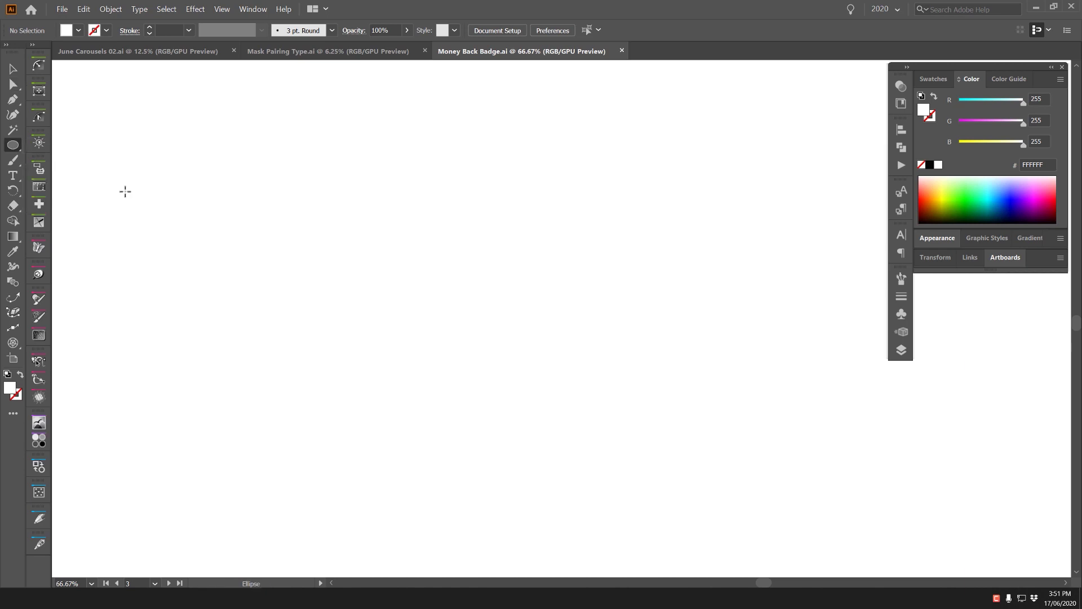
pyautogui.moveTo(483, 294); pyautogui.dragTo(562, 415)
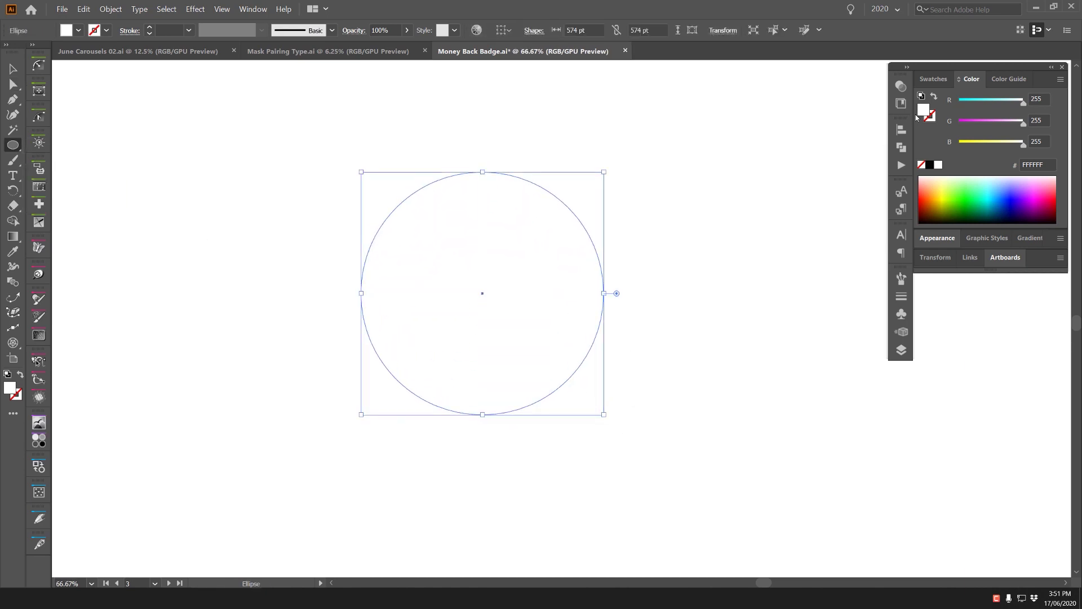
# Step: Fill the circle black from the Swatches panel, undoing an accidental move
pyautogui.click(934, 79)
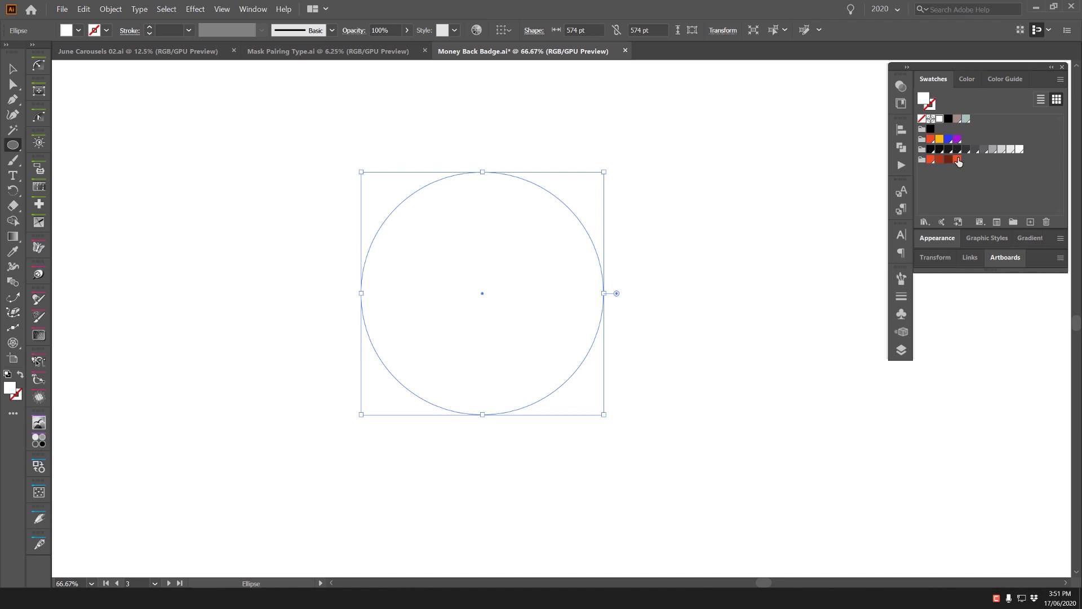
pyautogui.click(930, 148)
pyautogui.press('v')
pyautogui.click(603, 152)
pyautogui.moveTo(536, 180); pyautogui.dragTo(508, 63)
pyautogui.hotkey('ctrl', 'z')
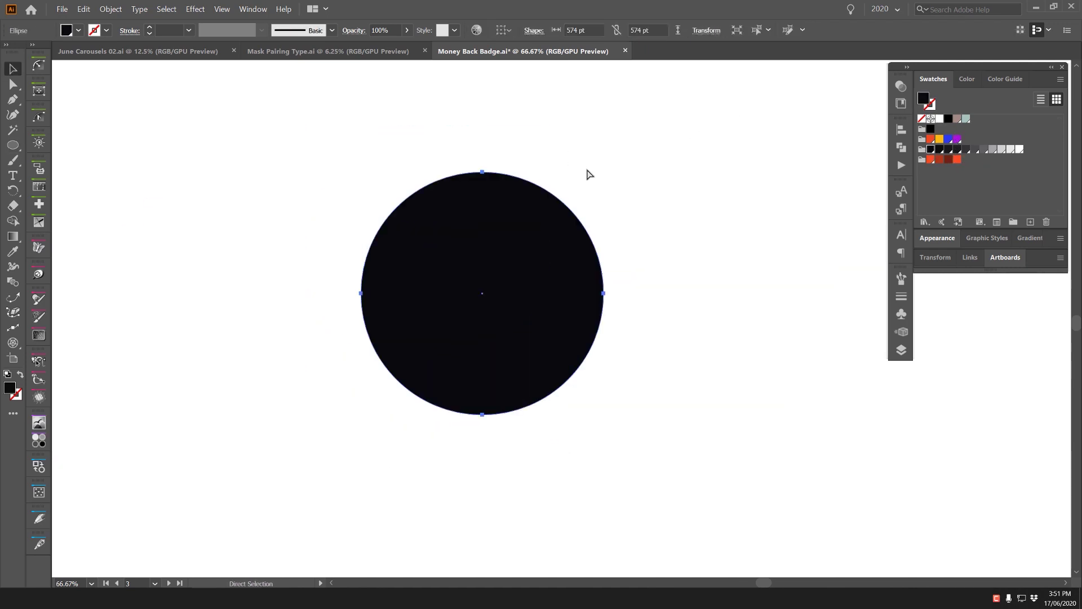
pyautogui.click(446, 178)
pyautogui.scroll(1, 507, 164)
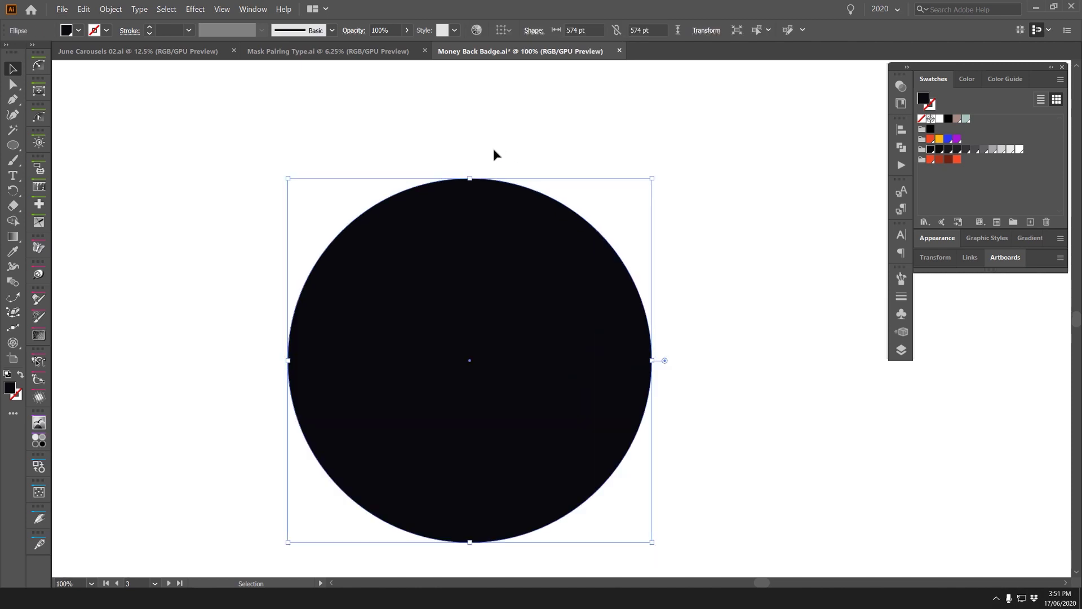
pyautogui.click(201, 152)
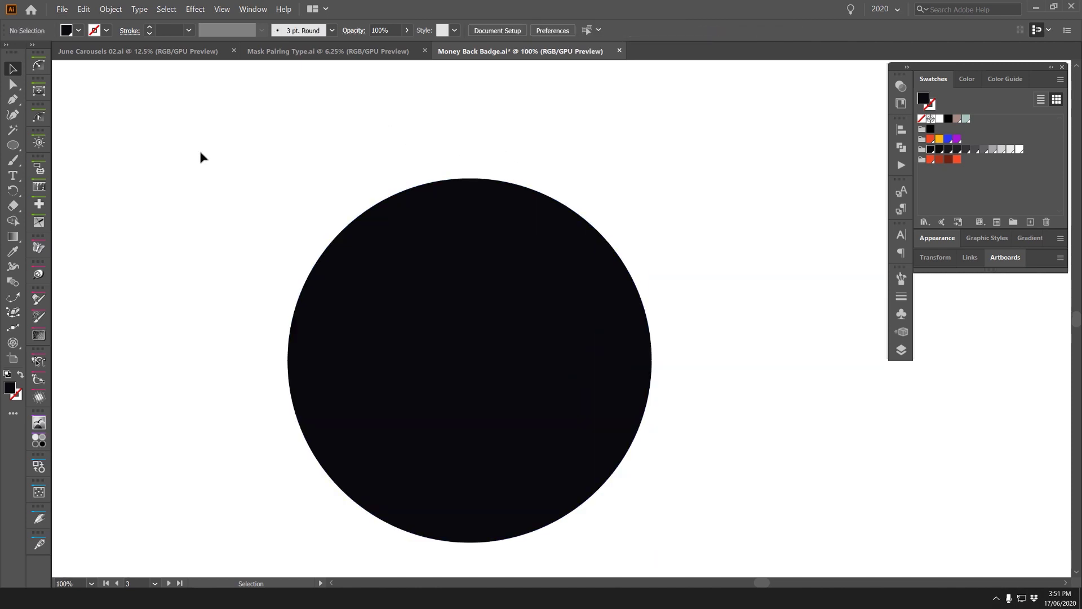
# Step: Draw a star at the circle's top and reduce it to a 3-point triangle
pyautogui.click(12, 146)
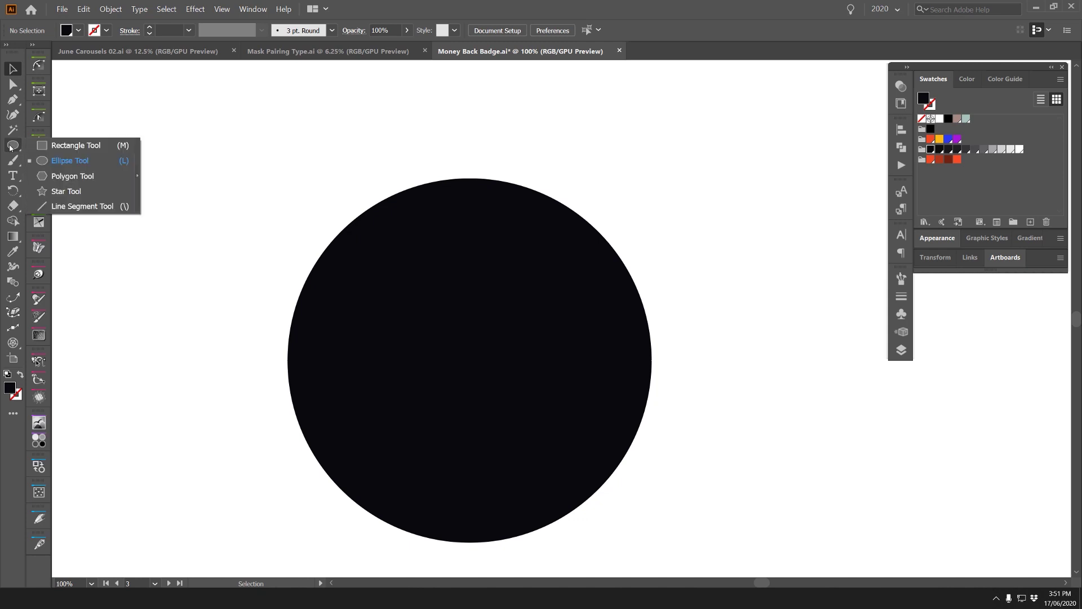
pyautogui.click(62, 191)
pyautogui.moveTo(461, 162); pyautogui.dragTo(470, 183)
pyautogui.press('Down')
pyautogui.press('Down')
pyautogui.press('v')
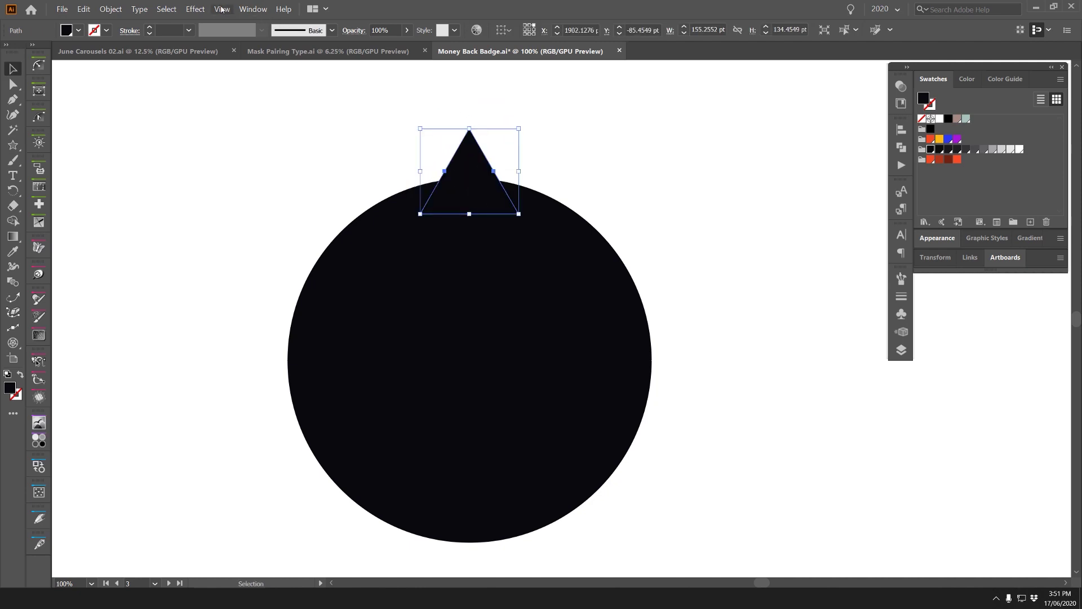
# Step: Turn off Smart Guides and position the triangle on the circle's top edge
pyautogui.click(220, 9)
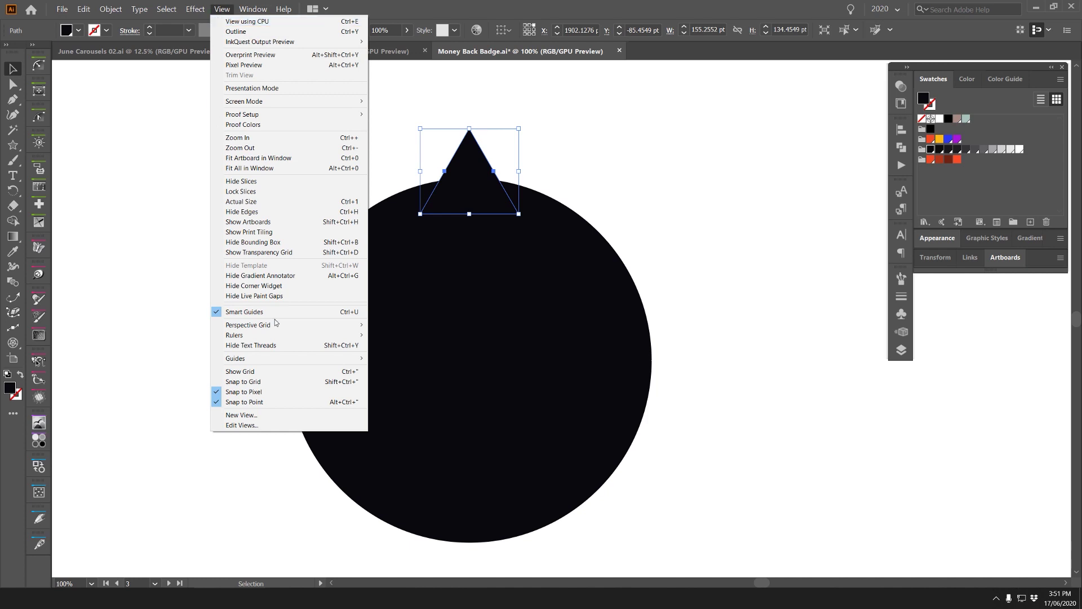
pyautogui.click(345, 311)
pyautogui.moveTo(470, 162); pyautogui.dragTo(469, 172)
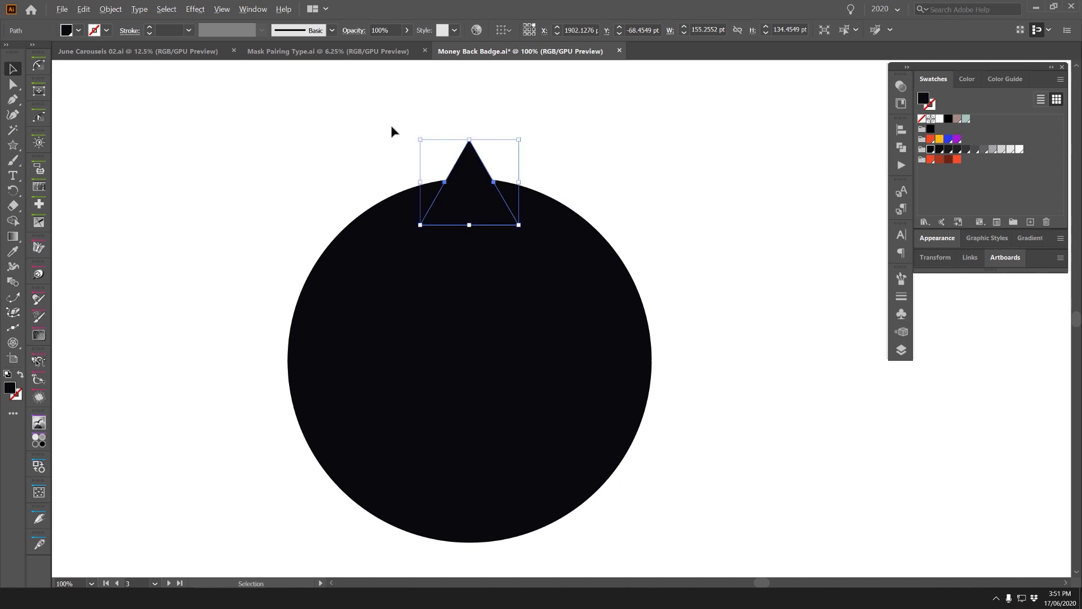
pyautogui.scroll(1, 390, 122)
pyautogui.moveTo(534, 200); pyautogui.dragTo(534, 180)
pyautogui.scroll(3, 580, 145)
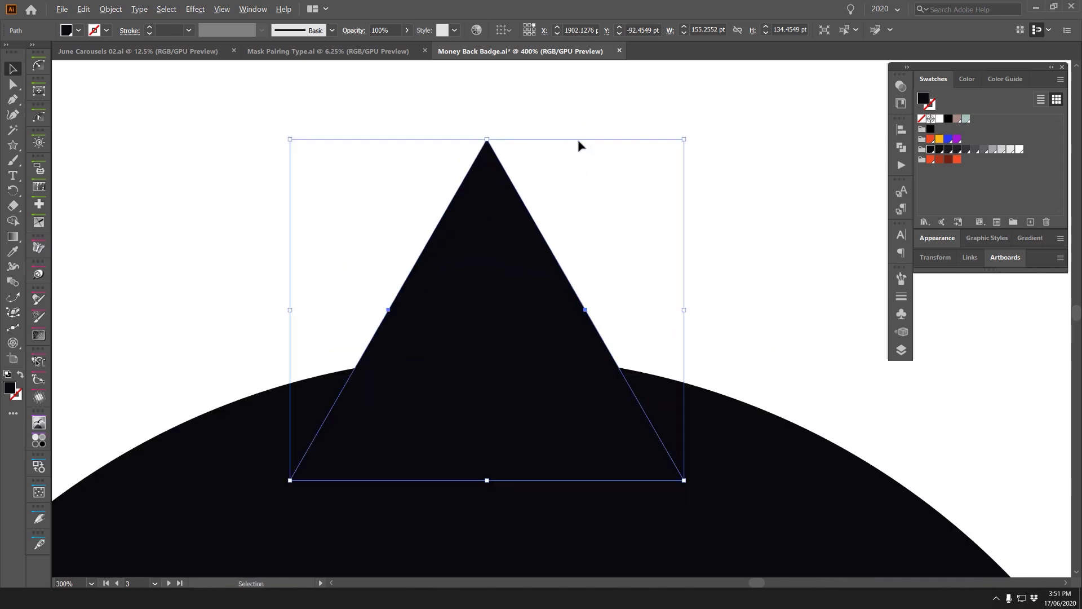
pyautogui.click(567, 121)
pyautogui.scroll(1, 528, 128)
# Step: Slightly round the triangle's apex with the corner widget
pyautogui.press('a')
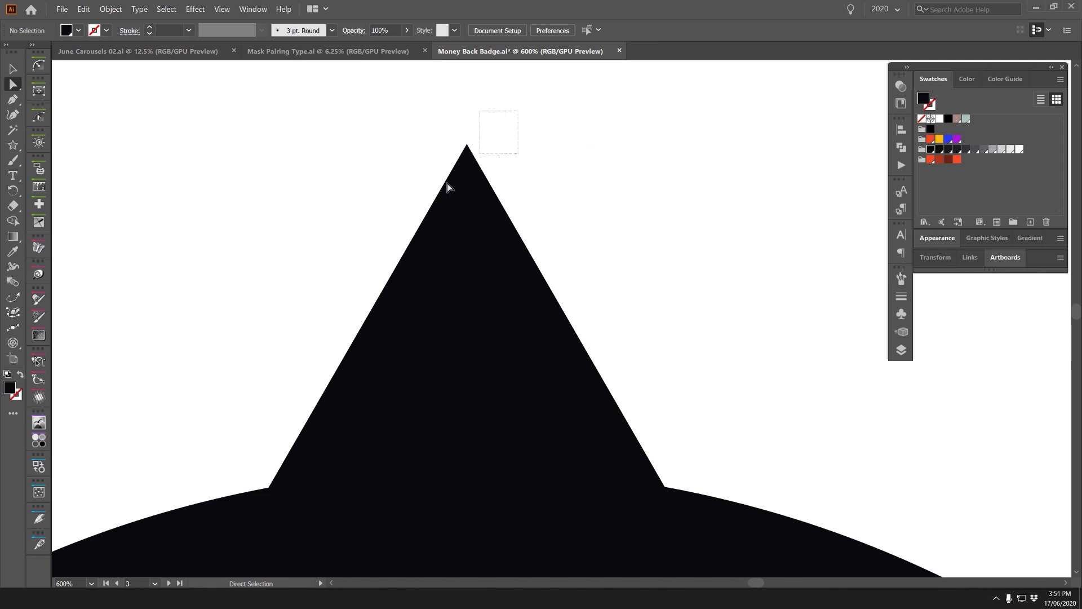
pyautogui.click(465, 142)
pyautogui.scroll(2, 461, 135)
pyautogui.moveTo(476, 164); pyautogui.dragTo(478, 199)
pyautogui.click(541, 175)
pyautogui.scroll(-4, 546, 174)
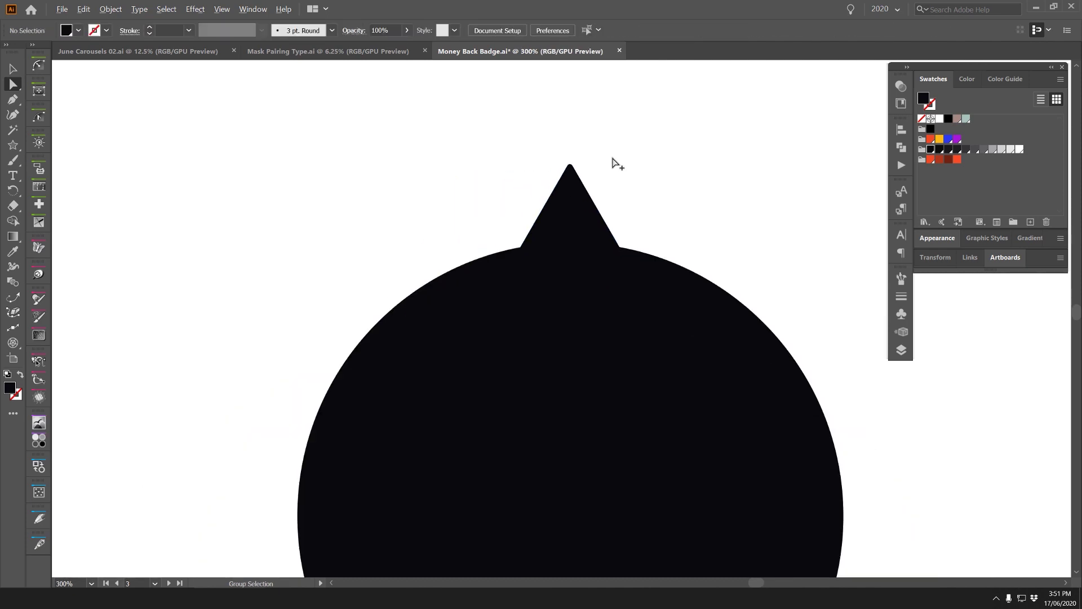
pyautogui.scroll(2, 616, 164)
# Step: Resize the triangle by dragging its top bounding-box handle
pyautogui.press('v')
pyautogui.click(479, 225)
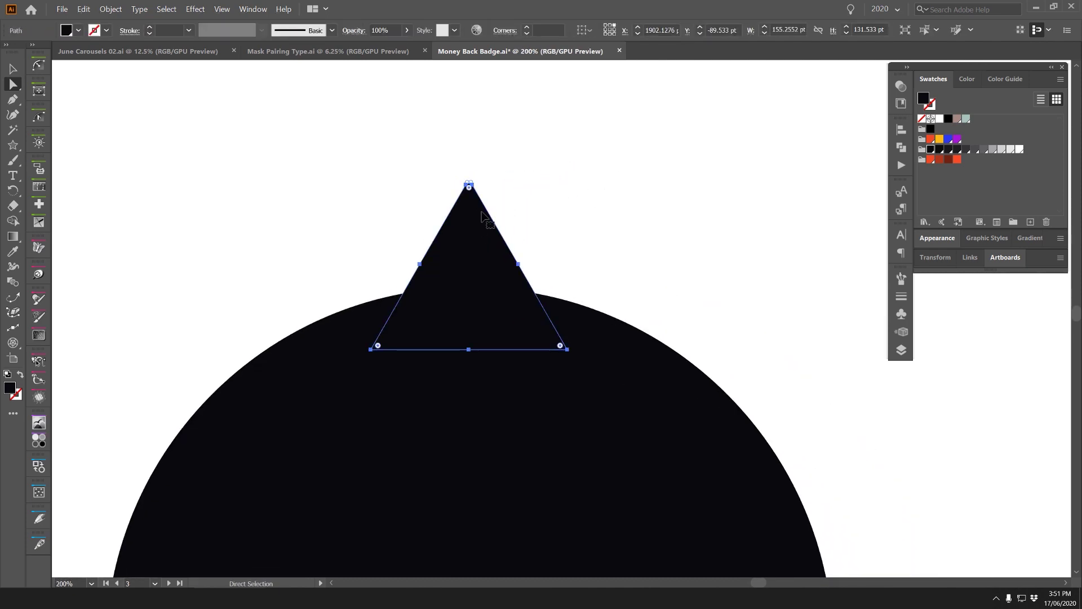
pyautogui.moveTo(567, 266)
pyautogui.mouseDown()
pyautogui.moveTo(640, 261)
pyautogui.moveTo(567, 265)
pyautogui.mouseUp()
pyautogui.scroll(-3, 681, 194)
pyautogui.press('a')
pyautogui.press('v')
pyautogui.scroll(3, 607, 181)
pyautogui.moveTo(607, 178); pyautogui.dragTo(608, 214)
pyautogui.click(688, 194)
# Step: Pan the view to centre the badge and check the triangle's placement
pyautogui.scroll(-3, 688, 194)
pyautogui.scroll(3, 532, 212)
pyautogui.click(502, 184)
pyautogui.click(623, 161)
pyautogui.scroll(-3, 622, 162)
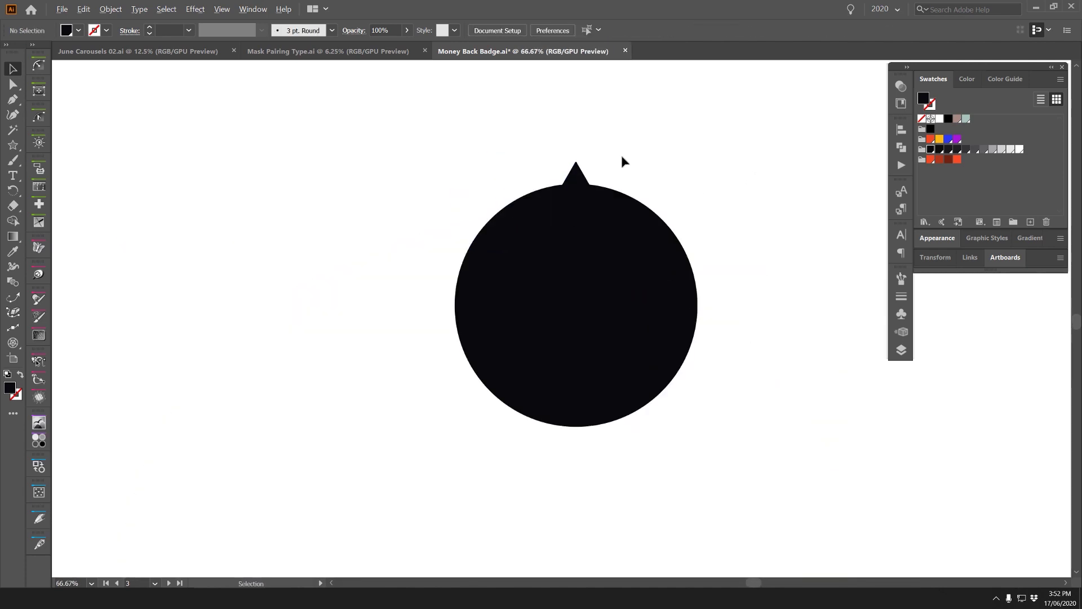
pyautogui.moveTo(607, 160); pyautogui.dragTo(501, 155)
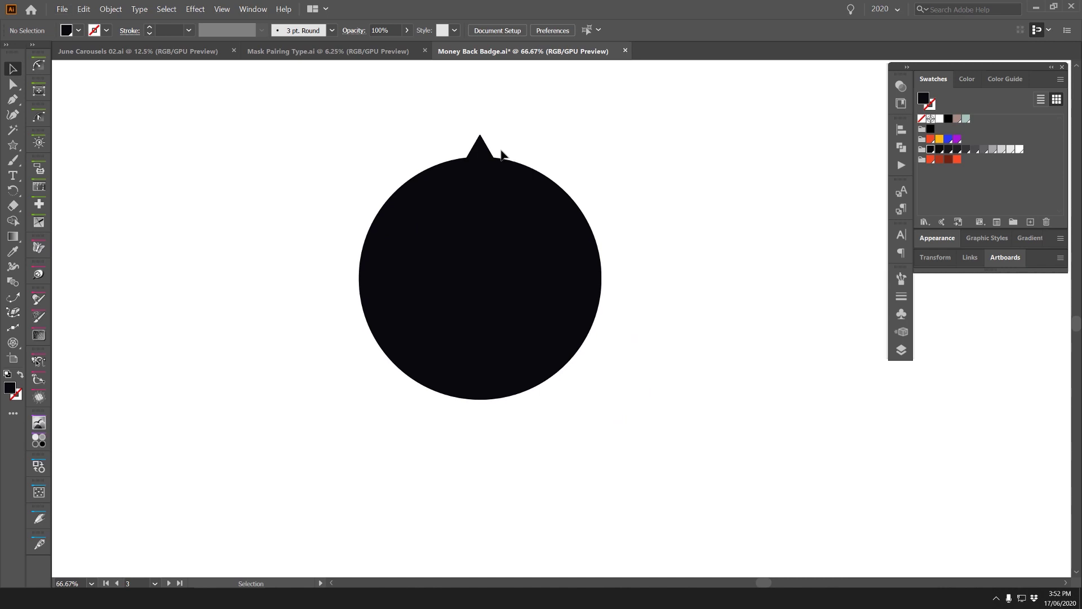
pyautogui.click(487, 151)
pyautogui.scroll(1, 488, 151)
pyautogui.click(572, 126)
# Step: Draw a small orange circle and align it to the black circle's centre
pyautogui.press('l')
pyautogui.moveTo(477, 343); pyautogui.dragTo(522, 389)
pyautogui.click(939, 138)
pyautogui.press('v')
pyautogui.click(646, 206)
pyautogui.click(496, 333)
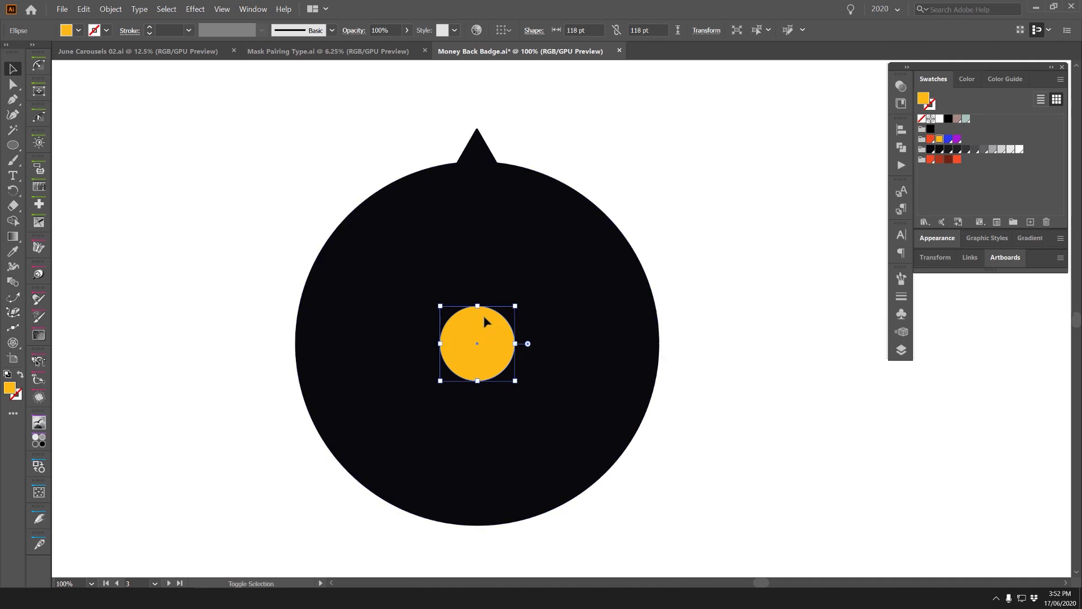
pyautogui.keyDown('shift'); pyautogui.click(515, 228); pyautogui.keyUp('shift')
pyautogui.click(515, 228)
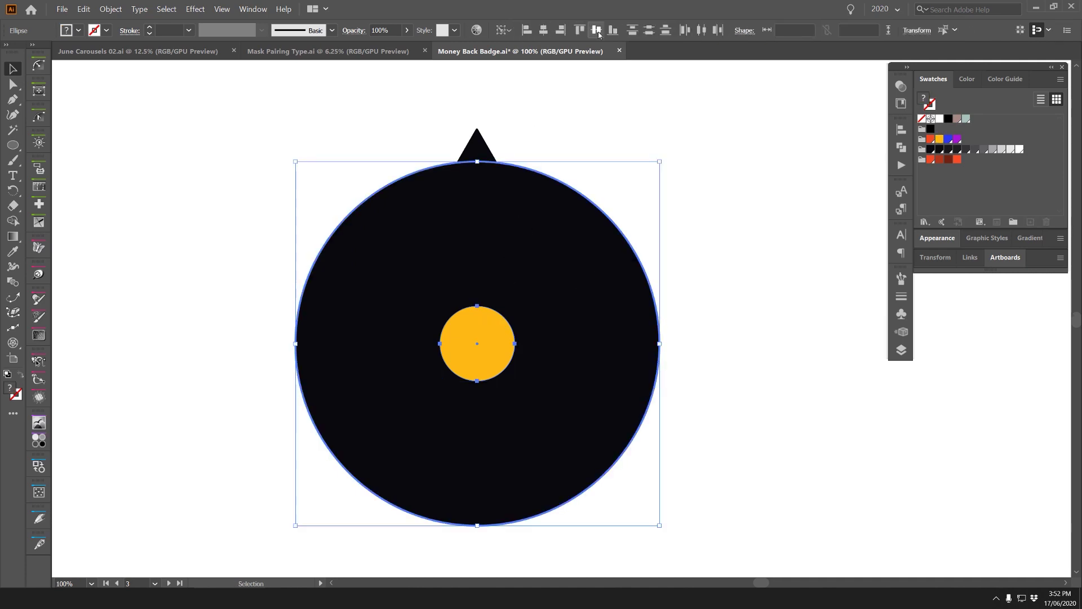
pyautogui.click(614, 104)
# Step: Select the top triangle and activate the Rotate tool with R
pyautogui.click(477, 148)
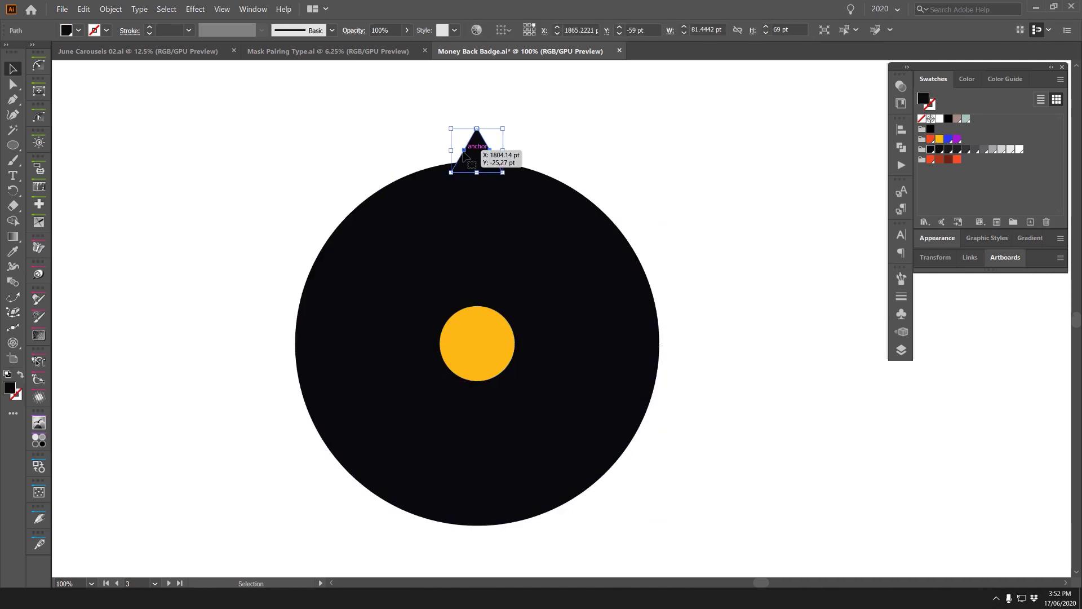
pyautogui.scroll(1, 485, 138)
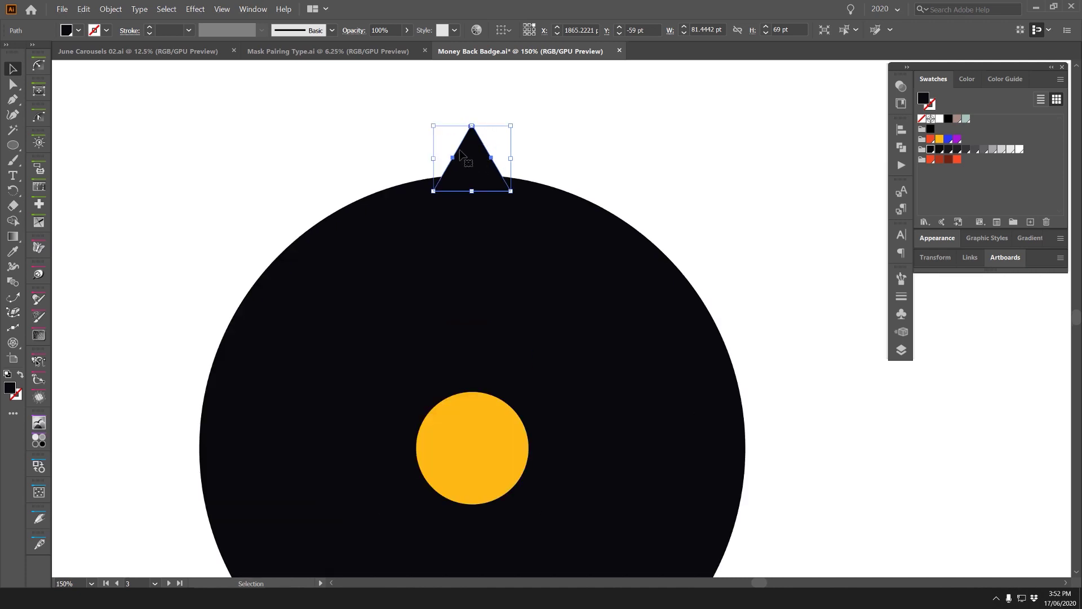
pyautogui.scroll(-1, 483, 131)
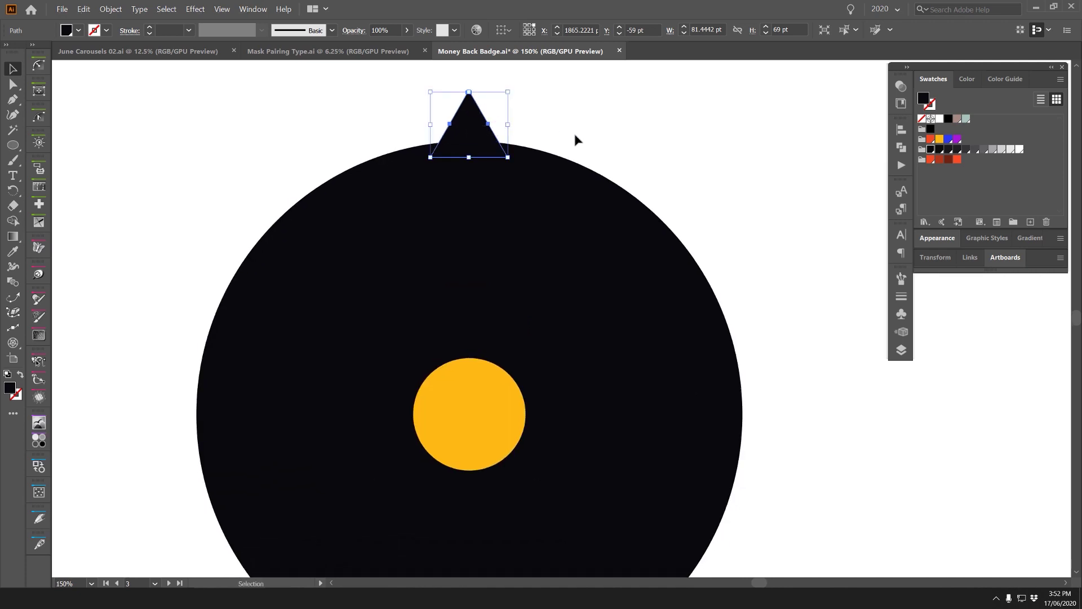
pyautogui.press('r')
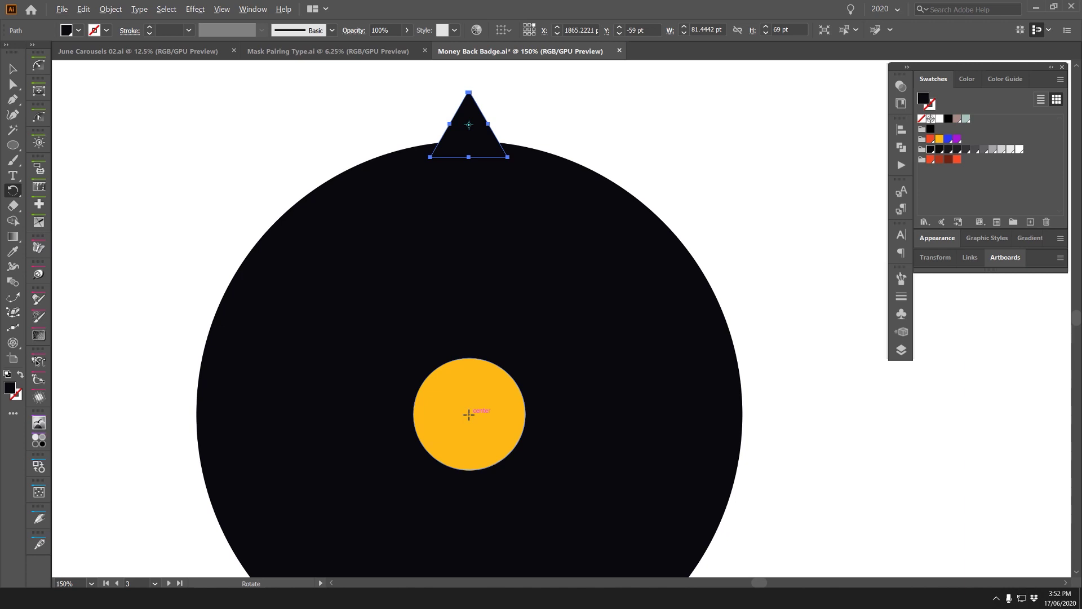
# Step: Make a 10° rotated copy of the triangle pivoting on the circle's centre
pyautogui.keyDown('alt'); pyautogui.click(468, 414); pyautogui.keyUp('alt')
pyautogui.moveTo(784, 275); pyautogui.dragTo(647, 166)
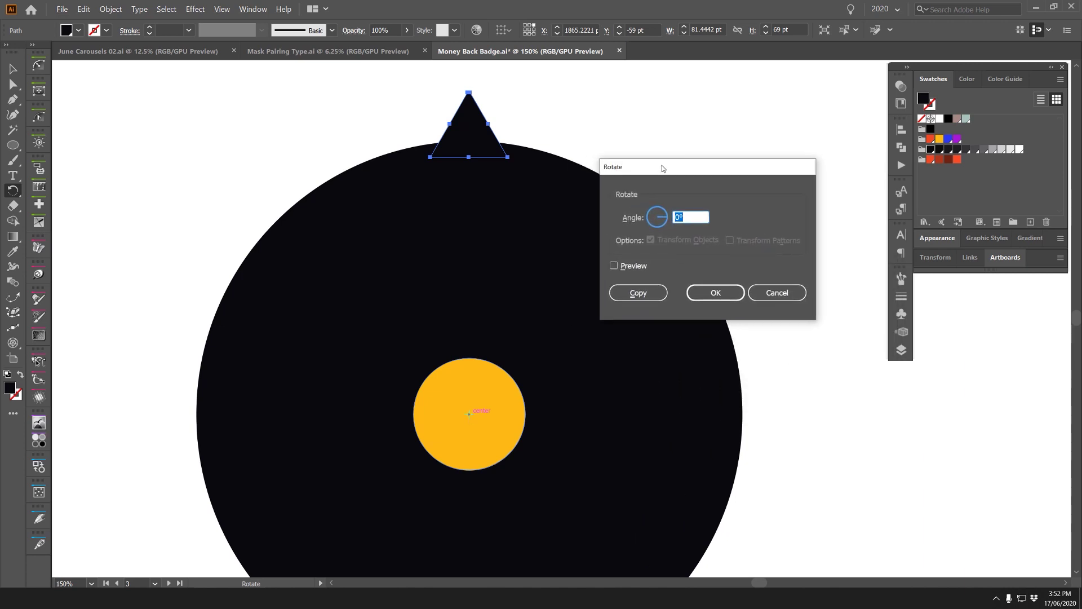
pyautogui.click(636, 267)
pyautogui.click(689, 217)
pyautogui.write('10')
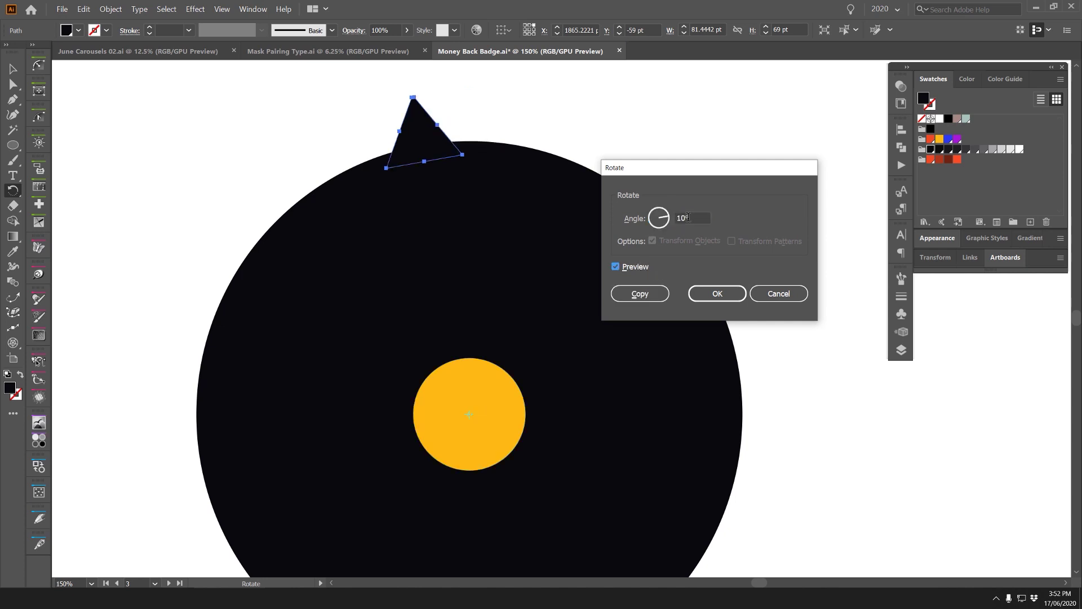
pyautogui.press('Up')
pyautogui.press('Up')
pyautogui.press('Up')
pyautogui.press('Up')
pyautogui.press('Up')
pyautogui.press('Up')
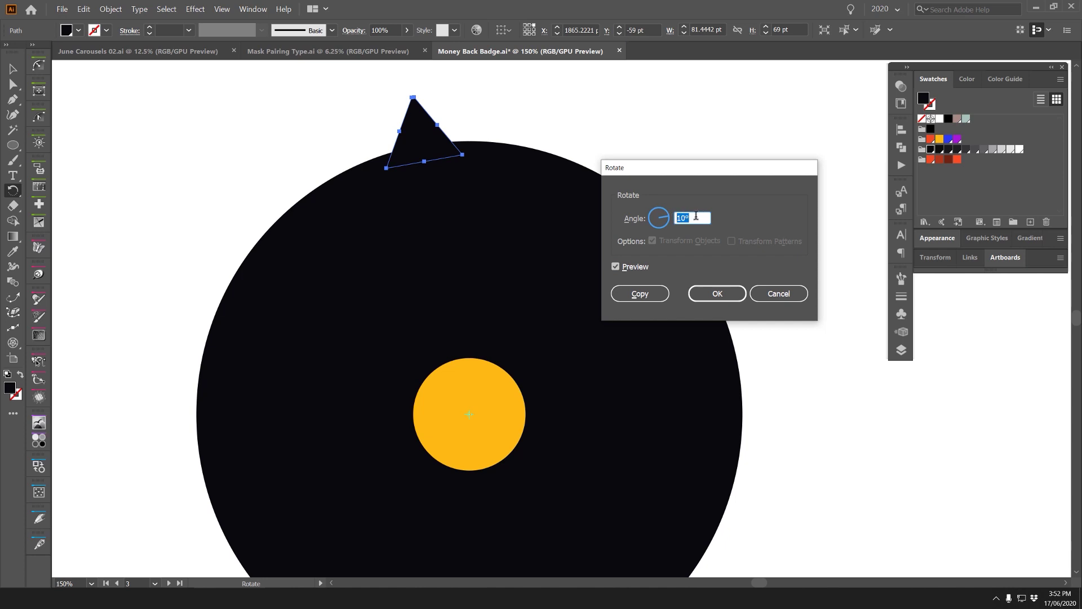
pyautogui.press('Down')
pyautogui.press('Down')
pyautogui.press('Down')
pyautogui.press('Down')
pyautogui.press('Down')
pyautogui.press('Down')
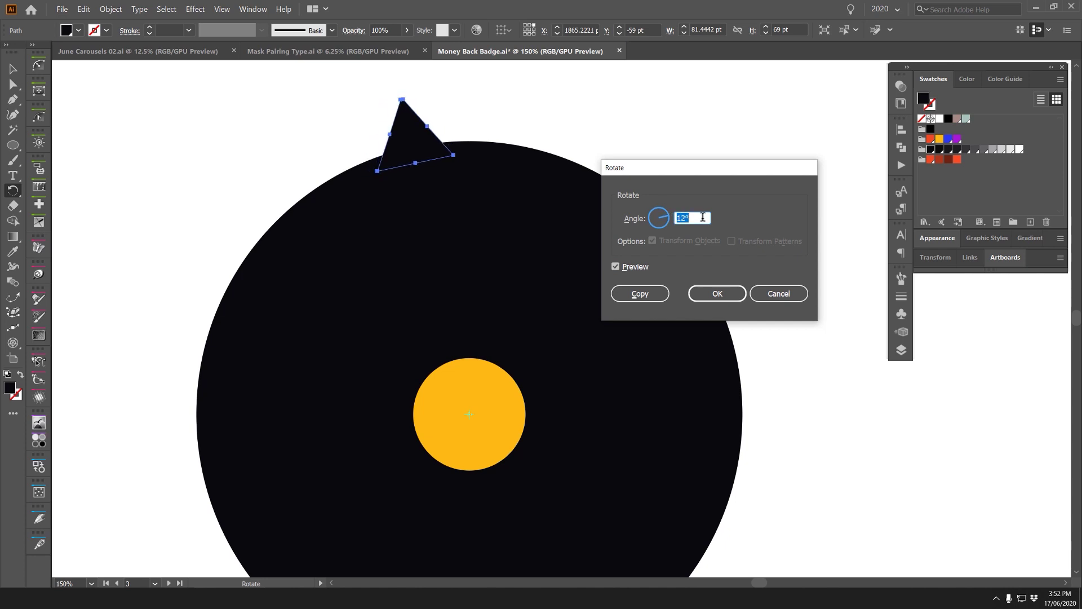
pyautogui.click(643, 294)
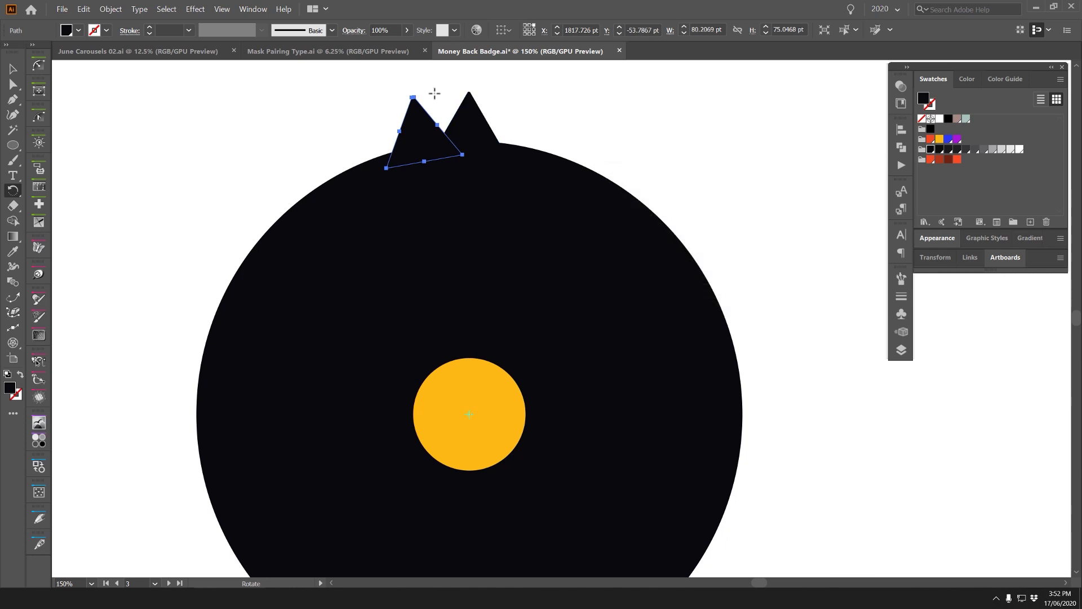
# Step: Repeat the rotated copy with Ctrl+D until triangles ring the whole circle
pyautogui.scroll(2, 444, 93)
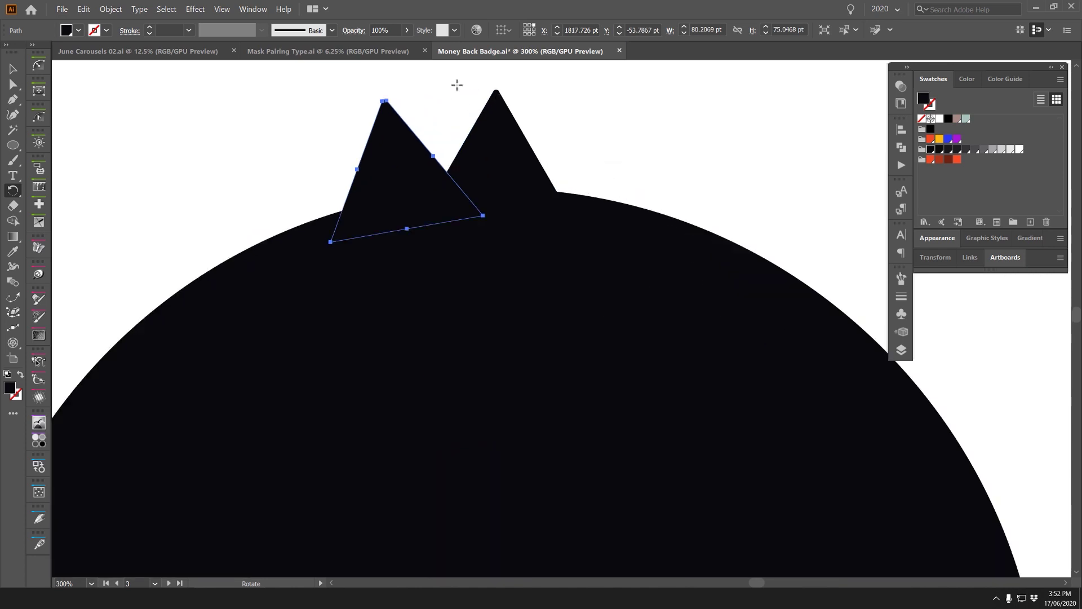
pyautogui.scroll(-3, 411, 136)
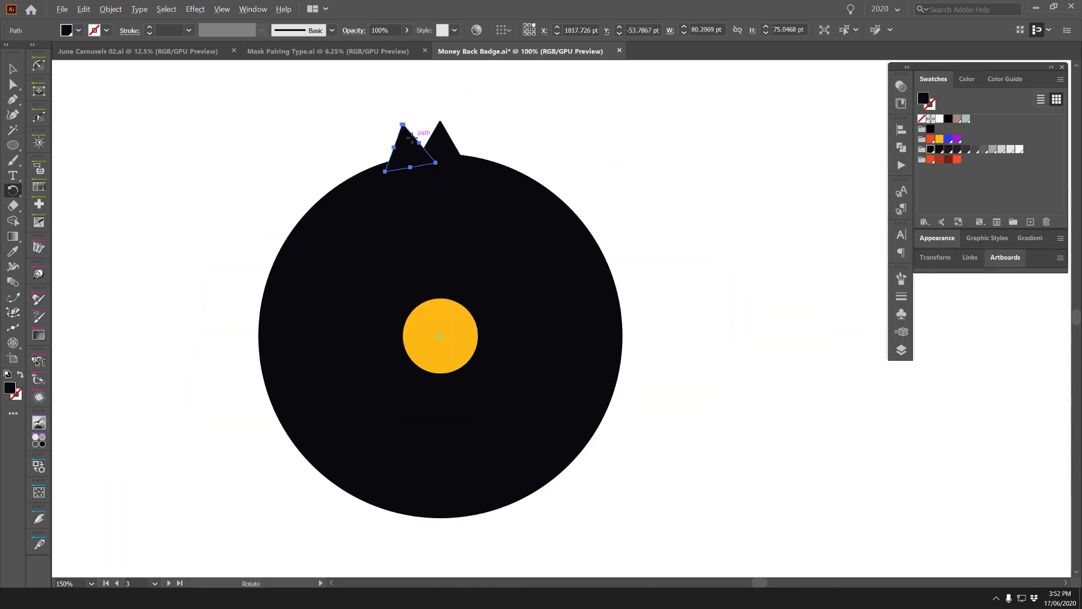
pyautogui.hotkey('ctrl', 'd')
pyautogui.hotkey('ctrl', 'd')
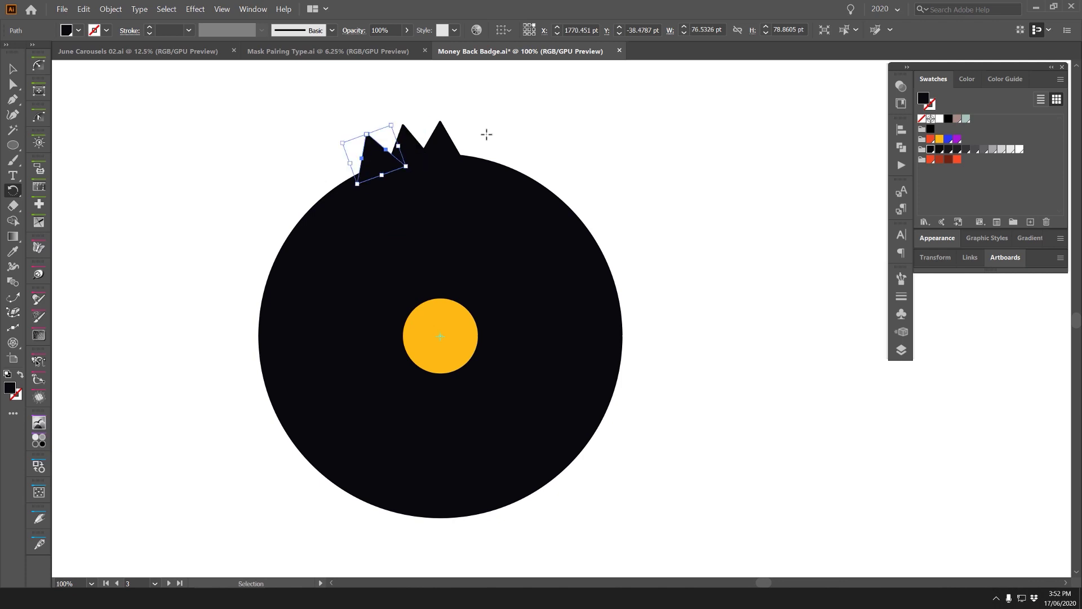
pyautogui.hotkey('ctrl', 'd')
pyautogui.hotkey('ctrl', 'd')
pyautogui.hotkey('ctrl', 'd')
pyautogui.hotkey('ctrl', 'd')
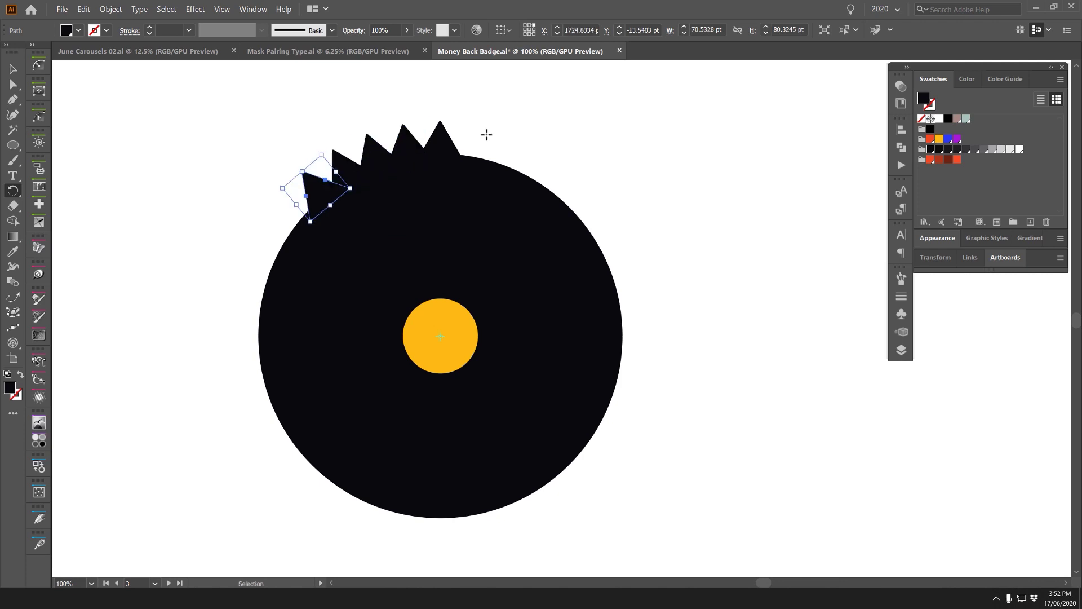
pyautogui.hotkey('ctrl', 'd')
pyautogui.hotkey('ctrl', 'd')
pyautogui.hotkey('ctrl', 'd')
pyautogui.hotkey('ctrl', 'd')
pyautogui.hotkey('ctrl', 'd')
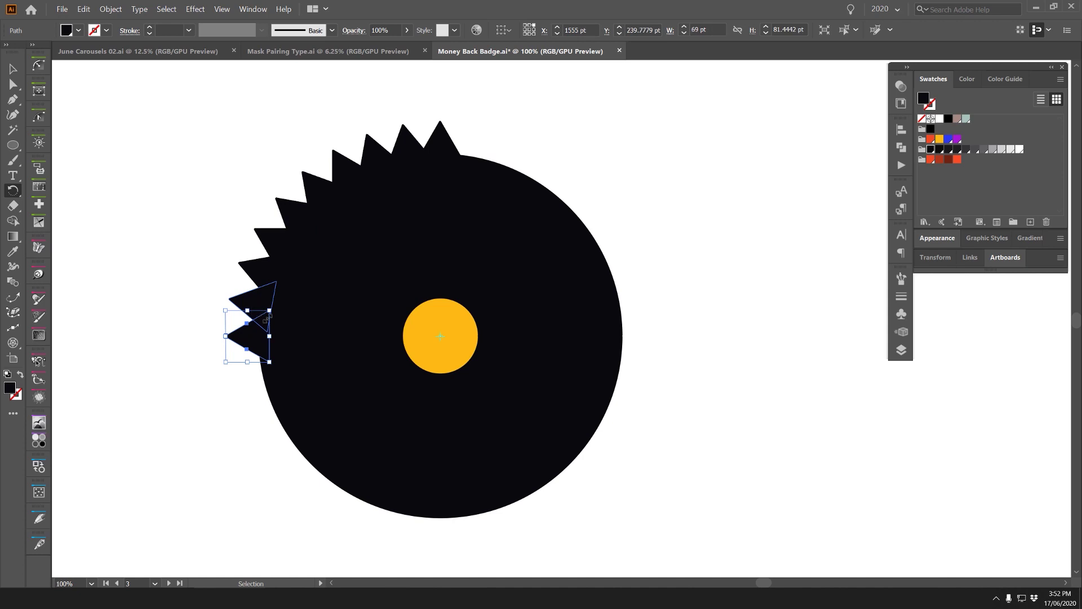
pyautogui.hotkey('ctrl', 'd')
pyautogui.hotkey('ctrl', 'd')
pyautogui.hotkey('ctrl', 'd')
pyautogui.hotkey('ctrl', 'd')
pyautogui.hotkey('ctrl', 'd')
pyautogui.hotkey('ctrl', 'd')
pyautogui.hotkey('ctrl', 'd')
pyautogui.hotkey('ctrl', 'd')
pyautogui.hotkey('ctrl', 'd')
pyautogui.hotkey('ctrl', 'd')
pyautogui.hotkey('ctrl', 'd')
pyautogui.hotkey('ctrl', 'd')
pyautogui.hotkey('ctrl', 'd')
pyautogui.hotkey('ctrl', 'd')
pyautogui.hotkey('ctrl', 'd')
pyautogui.hotkey('ctrl', 'd')
pyautogui.hotkey('ctrl', 'd')
pyautogui.hotkey('ctrl', 'd')
pyautogui.hotkey('ctrl', 'd')
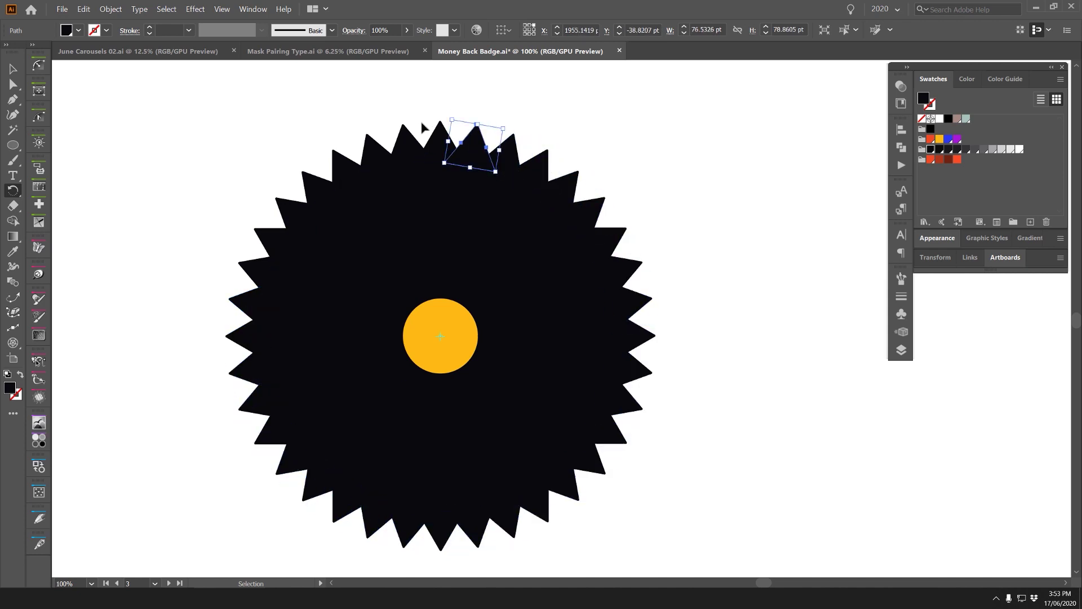
# Step: Move the yellow circle off to the right and the black circle out left
pyautogui.press('v')
pyautogui.click(611, 102)
pyautogui.hotkey('ctrl', '-')
pyautogui.hotkey('ctrl', '-')
pyautogui.moveTo(481, 321); pyautogui.dragTo(742, 293)
pyautogui.moveTo(379, 430); pyautogui.dragTo(586, 214)
pyautogui.click(541, 186)
pyautogui.moveTo(459, 295); pyautogui.dragTo(302, 241)
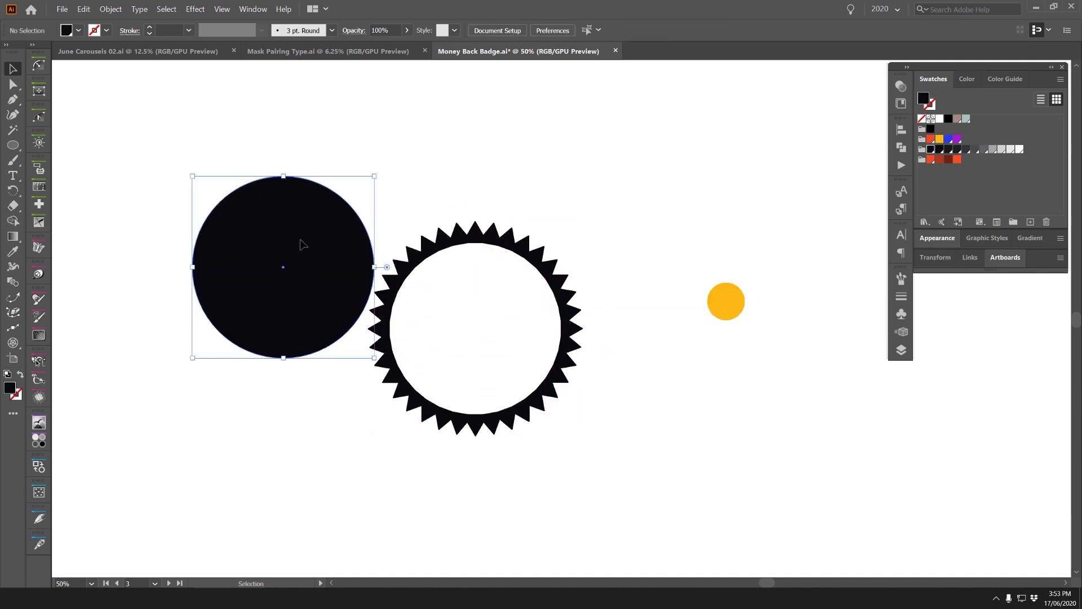
# Step: Undo the stray moves and delete the yellow circle
pyautogui.hotkey('ctrl', '+')
pyautogui.press('a')
pyautogui.moveTo(508, 240); pyautogui.dragTo(538, 228)
pyautogui.hotkey('ctrl', 'z')
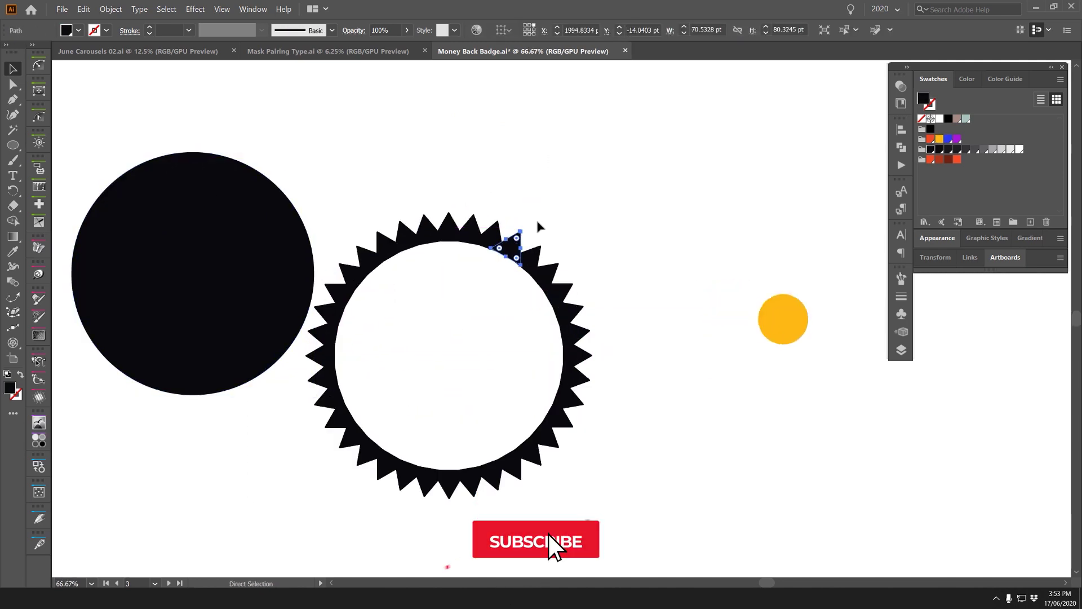
pyautogui.hotkey('ctrl', 'z')
pyautogui.press('v')
pyautogui.click(783, 312)
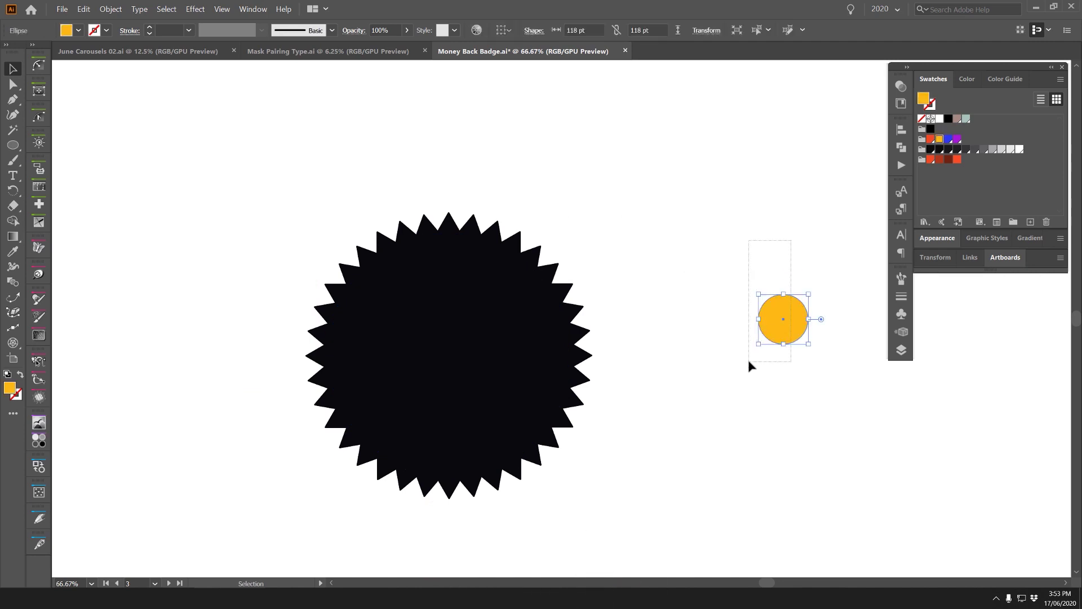
pyautogui.press('Delete')
# Step: Set a copy of the inner black circle aside to the left
pyautogui.moveTo(656, 160); pyautogui.dragTo(268, 508)
pyautogui.click(643, 313)
pyautogui.moveTo(623, 181); pyautogui.dragTo(212, 532)
pyautogui.press('a')
pyautogui.click(471, 342)
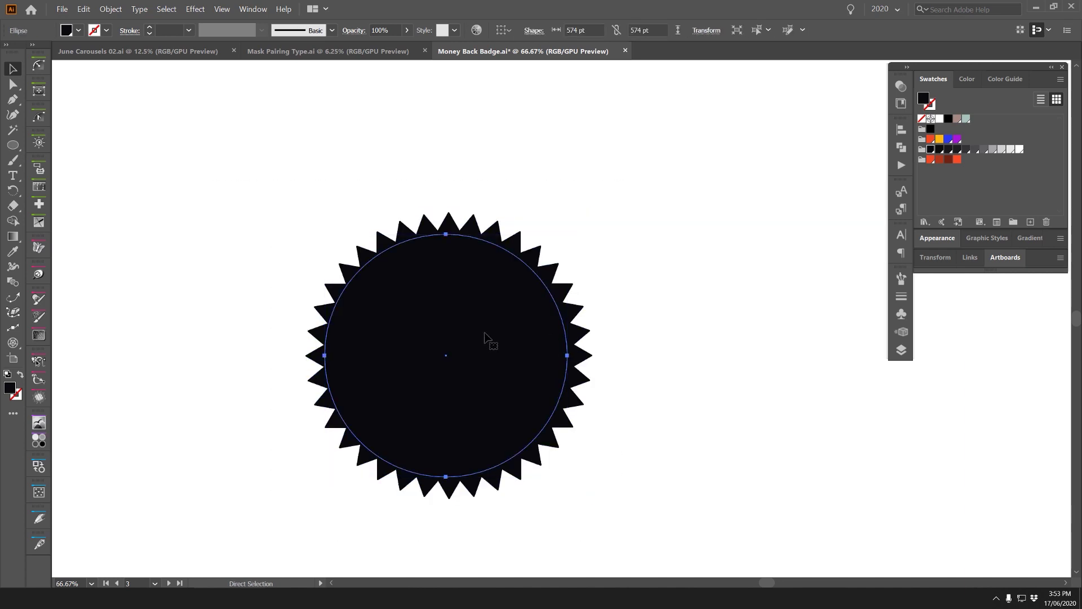
pyautogui.scroll(-1, 485, 334)
pyautogui.moveTo(486, 337); pyautogui.dragTo(243, 338)
# Step: Merge the circle and triangles into one serrated shape with Pathfinder Unite
pyautogui.moveTo(604, 193); pyautogui.dragTo(329, 481)
pyautogui.scroll(1, 461, 301)
pyautogui.scroll(-2, 705, 217)
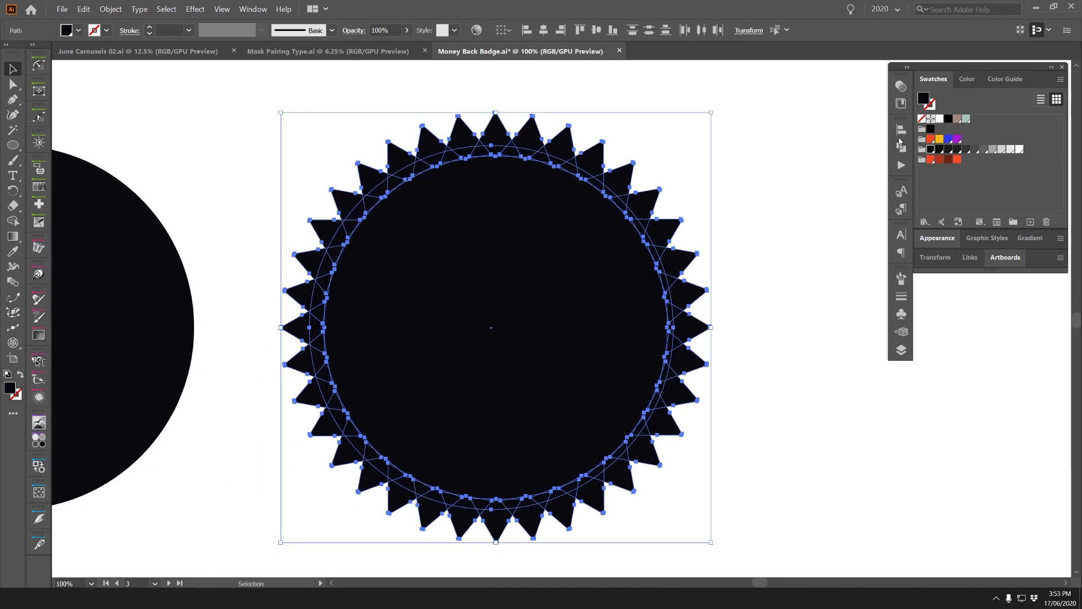
pyautogui.click(900, 146)
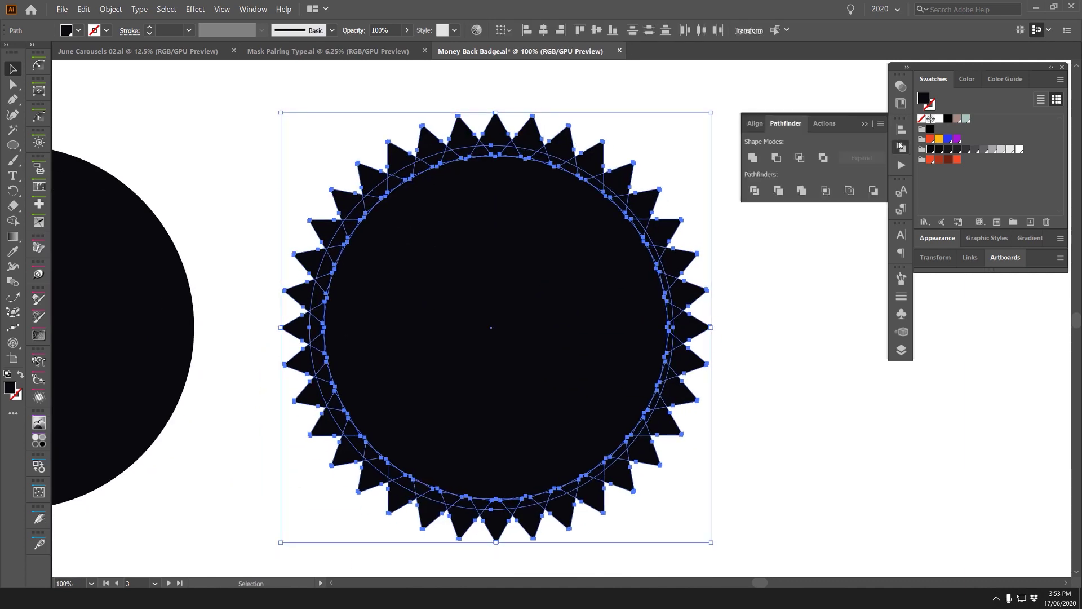
pyautogui.click(253, 9)
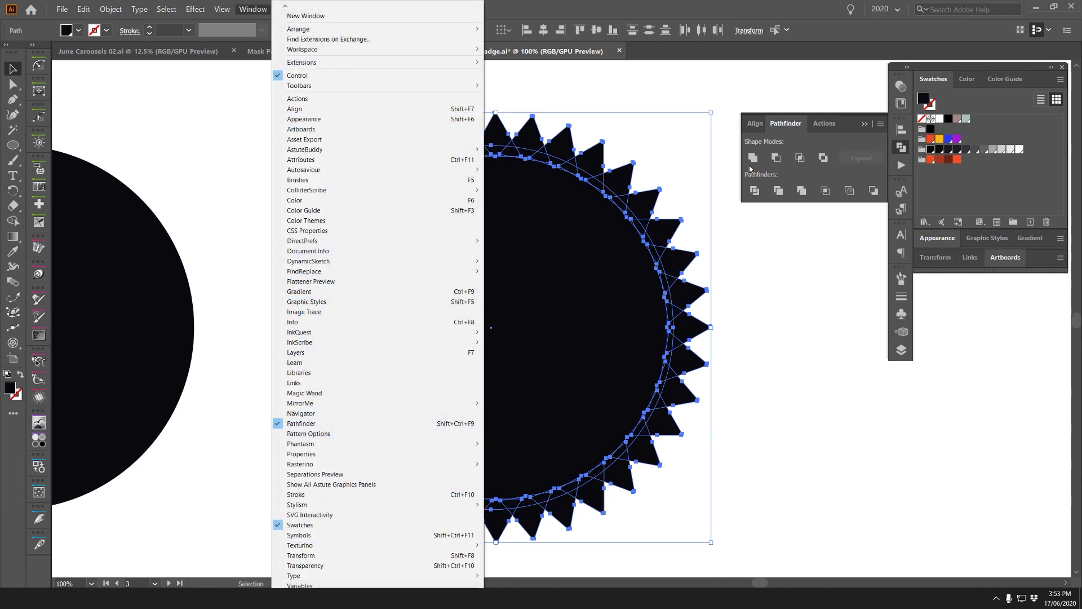
pyautogui.click(841, 143)
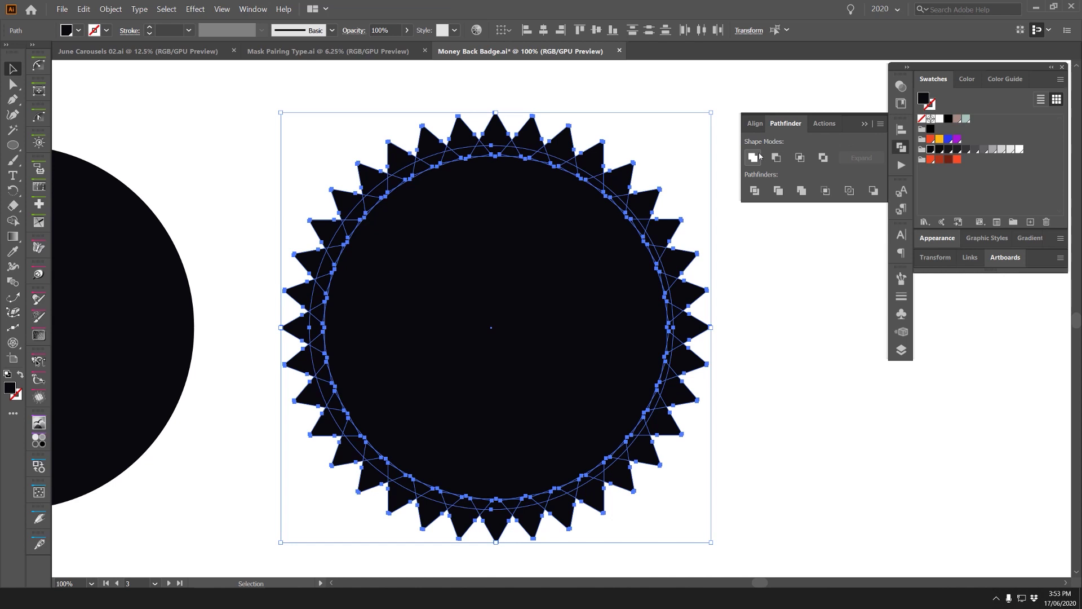
pyautogui.click(753, 157)
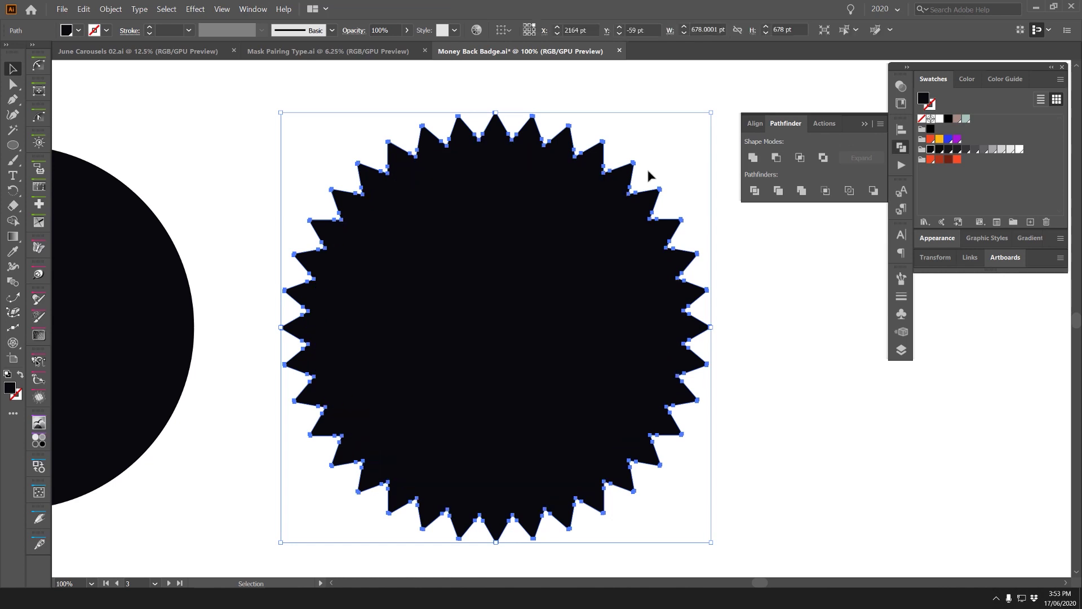
# Step: Move the merged starburst shape into position
pyautogui.click(647, 150)
pyautogui.scroll(3, 647, 150)
pyautogui.scroll(-4, 569, 184)
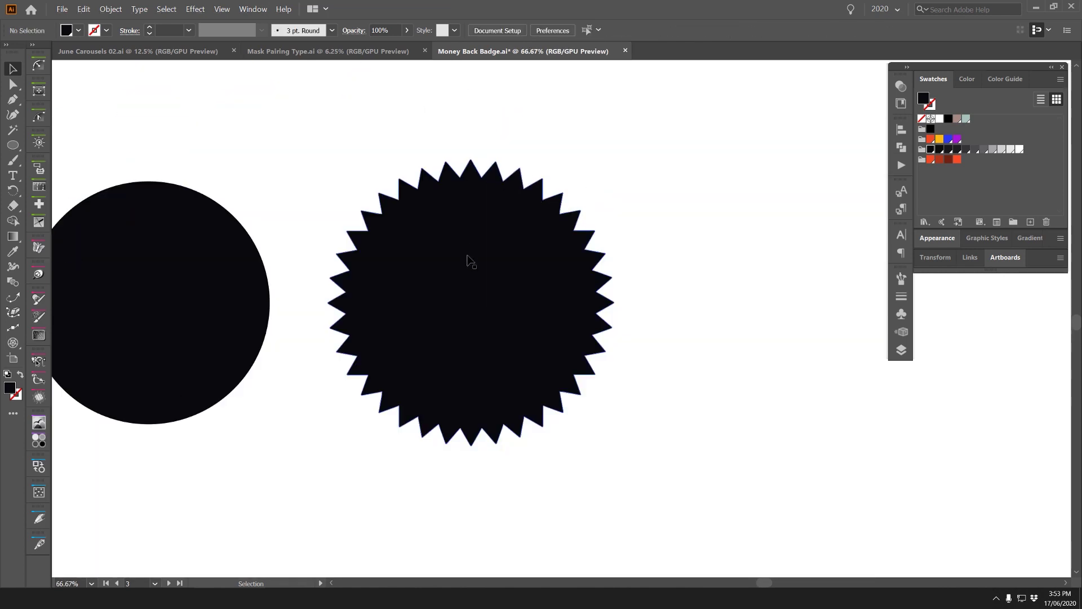
pyautogui.moveTo(469, 258); pyautogui.dragTo(664, 186)
pyautogui.scroll(-3, 684, 171)
pyautogui.moveTo(635, 237); pyautogui.dragTo(679, 176)
# Step: Fill the serrated badge bright orange-red instead of dark red
pyautogui.hotkey('ctrl', 'z')
pyautogui.click(940, 160)
pyautogui.scroll(3, 871, 216)
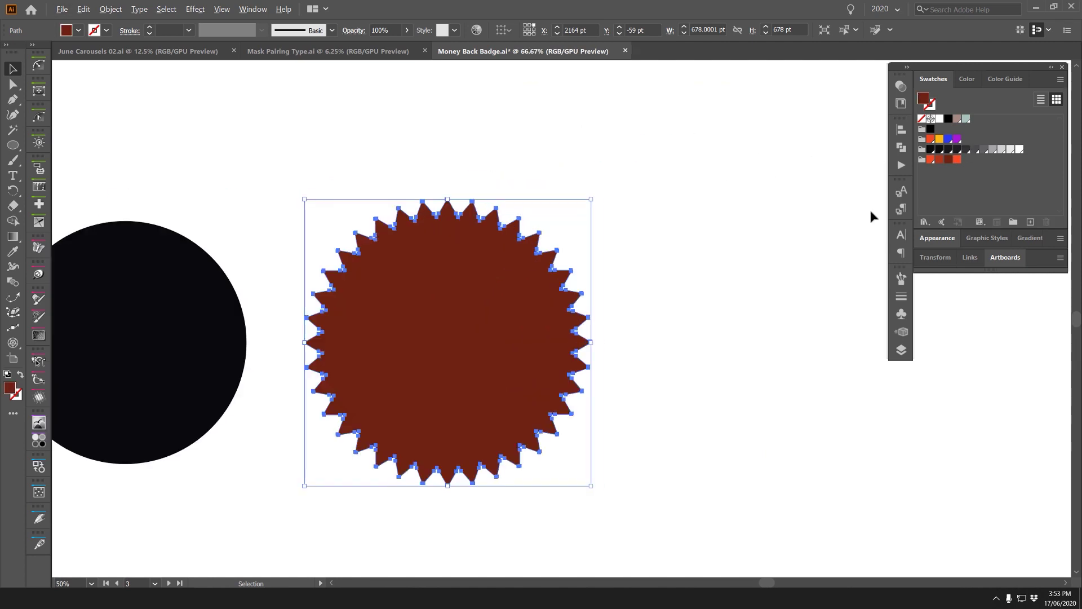
pyautogui.click(956, 159)
pyautogui.moveTo(620, 181); pyautogui.dragTo(669, 136)
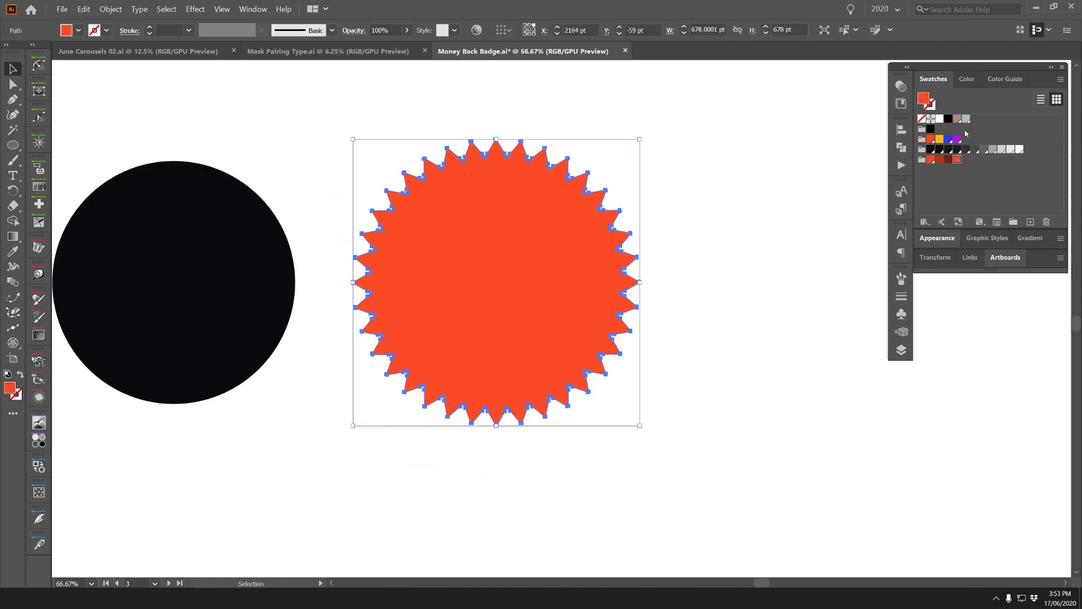
pyautogui.click(602, 174)
pyautogui.click(573, 176)
pyautogui.click(629, 160)
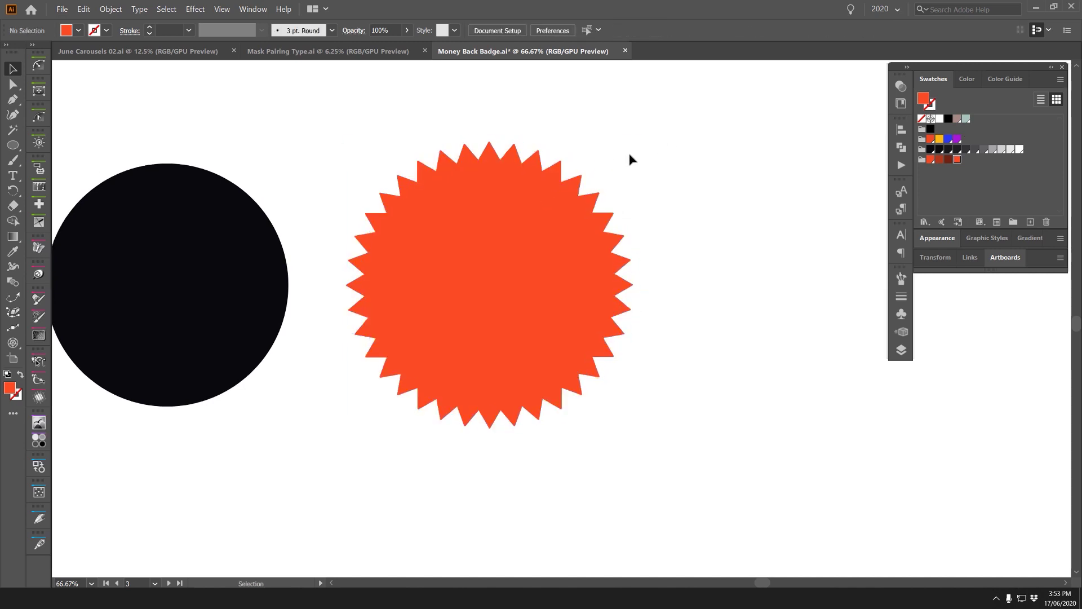
# Step: Duplicate the orange-red badge to the right
pyautogui.moveTo(484, 171); pyautogui.dragTo(250, 180)
pyautogui.moveTo(332, 233); pyautogui.dragTo(757, 222)
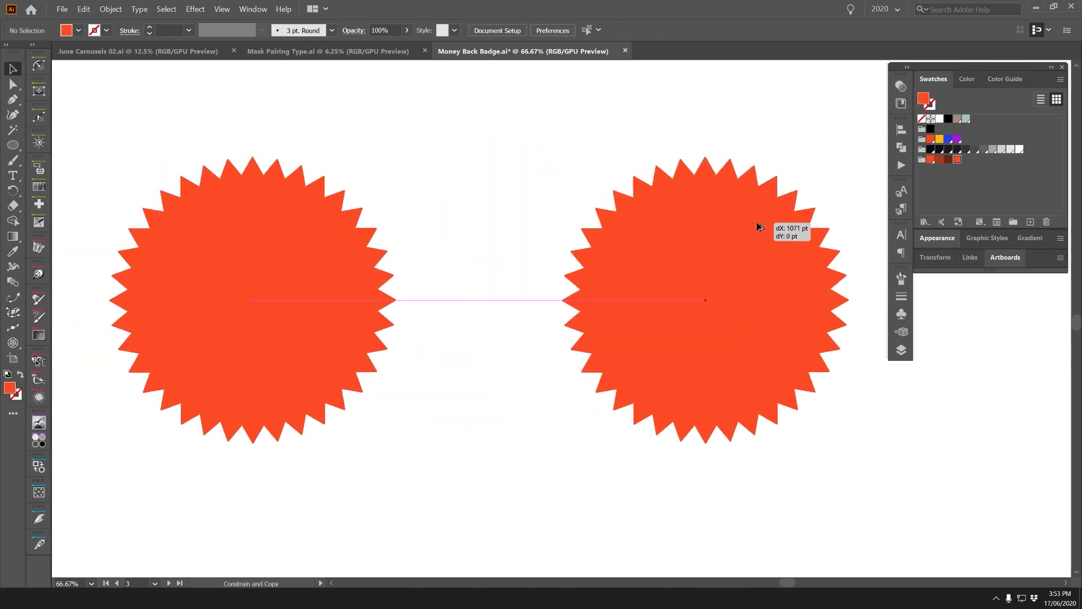
pyautogui.hotkey('ctrl', '-')
pyautogui.click(658, 115)
pyautogui.moveTo(658, 113); pyautogui.dragTo(504, 142)
# Step: Copy the black circle onto the duplicate badge and bring it to the front
pyautogui.moveTo(52, 208); pyautogui.dragTo(535, 251)
pyautogui.scroll(1, 686, 203)
pyautogui.hotkey('ctrl', 'shift', ']')
# Step: Scale the black circle down to 500 pt inside the badge
pyautogui.moveTo(505, 198); pyautogui.dragTo(511, 219)
pyautogui.moveTo(510, 210); pyautogui.dragTo(509, 209)
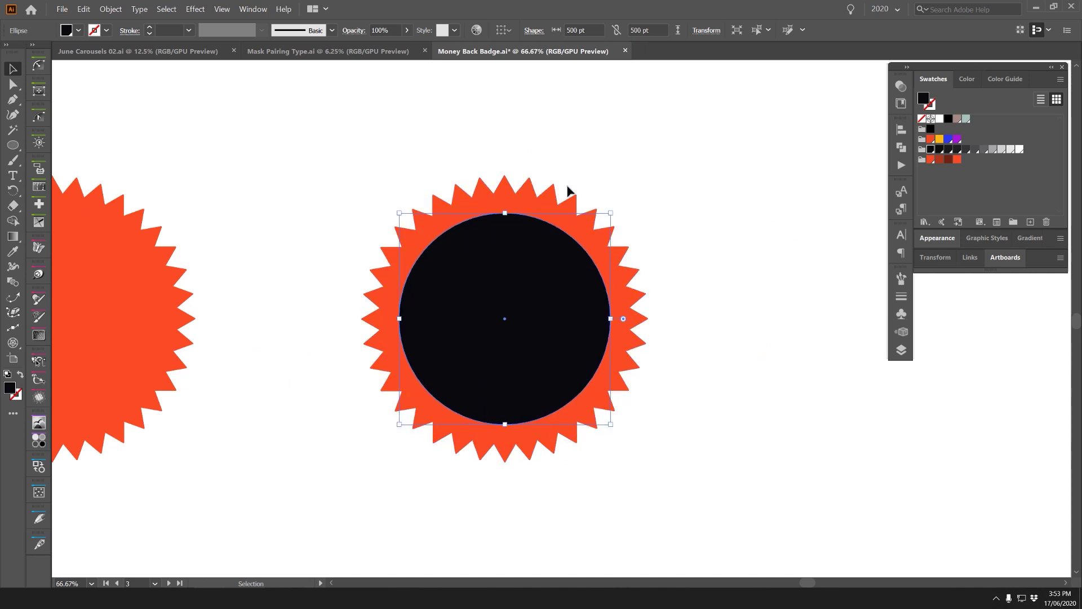
pyautogui.scroll(1, 567, 191)
# Step: Center the circle horizontally on the starburst using Align to Selection
pyautogui.moveTo(631, 139); pyautogui.dragTo(415, 338)
pyautogui.scroll(-1, 435, 169)
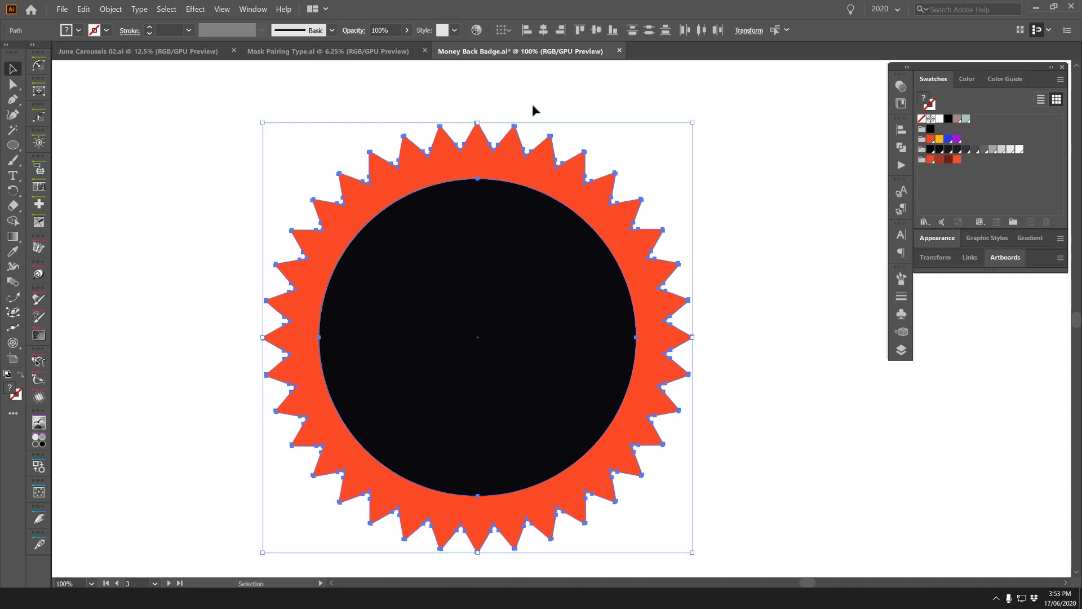
pyautogui.click(511, 30)
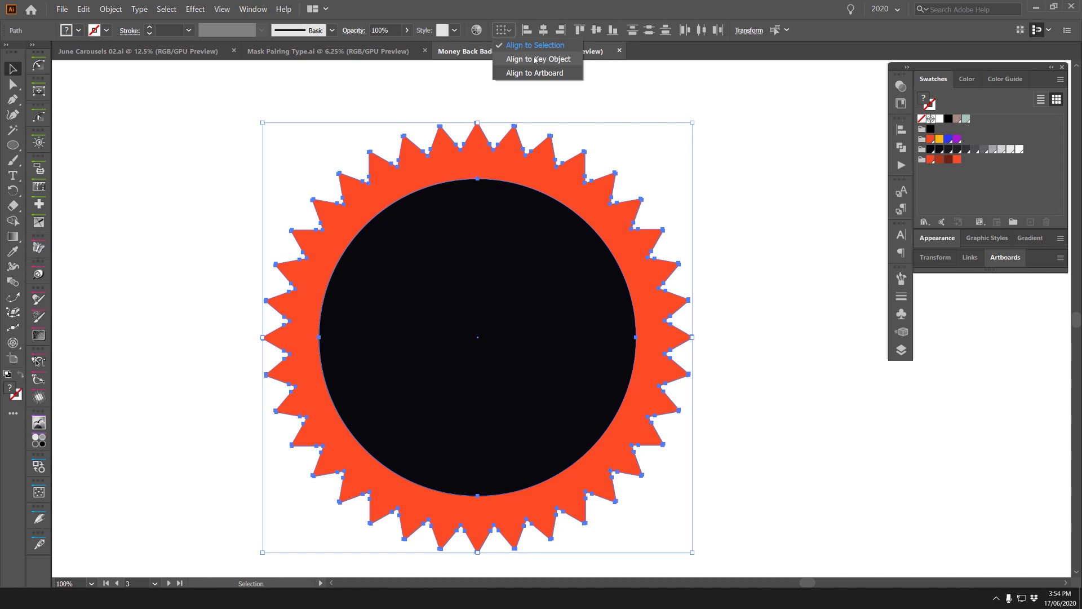
pyautogui.click(545, 32)
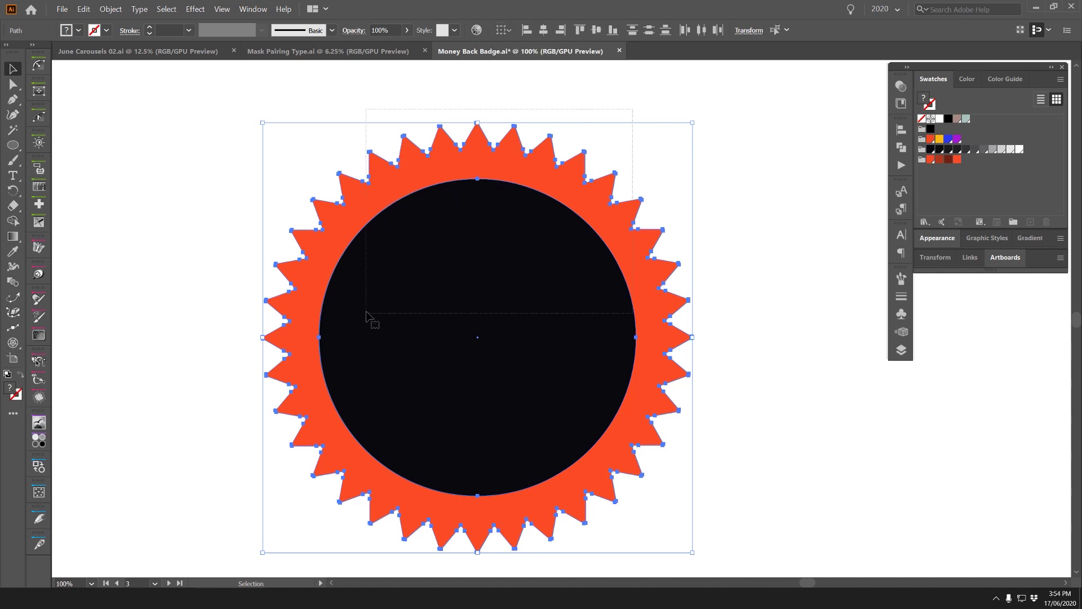
# Step: Select the dark circle alone and fill it with the white swatch
pyautogui.click(664, 189)
pyautogui.click(568, 255)
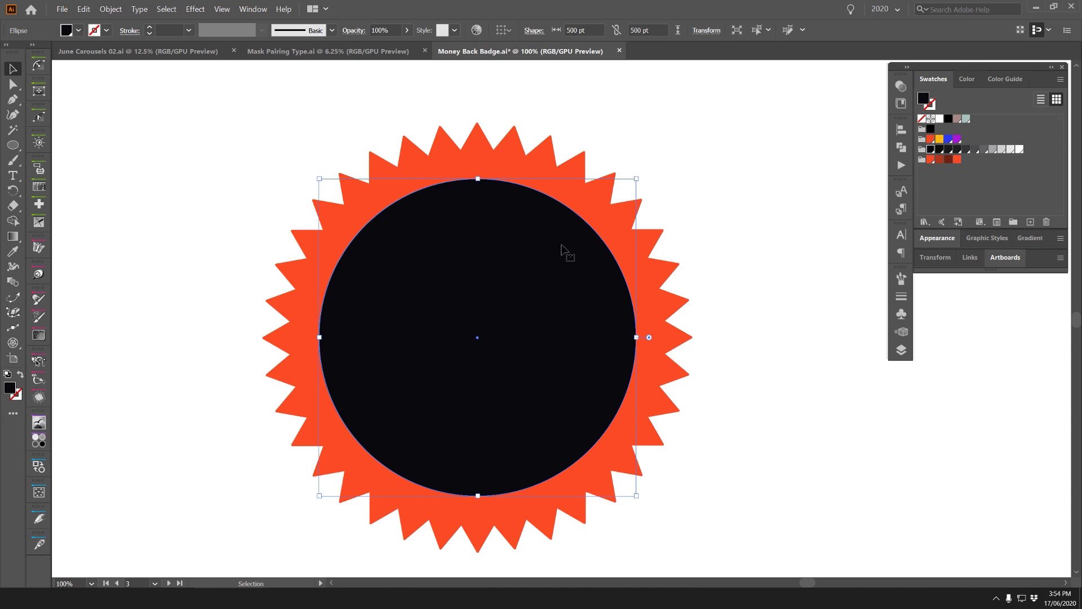
pyautogui.click(939, 119)
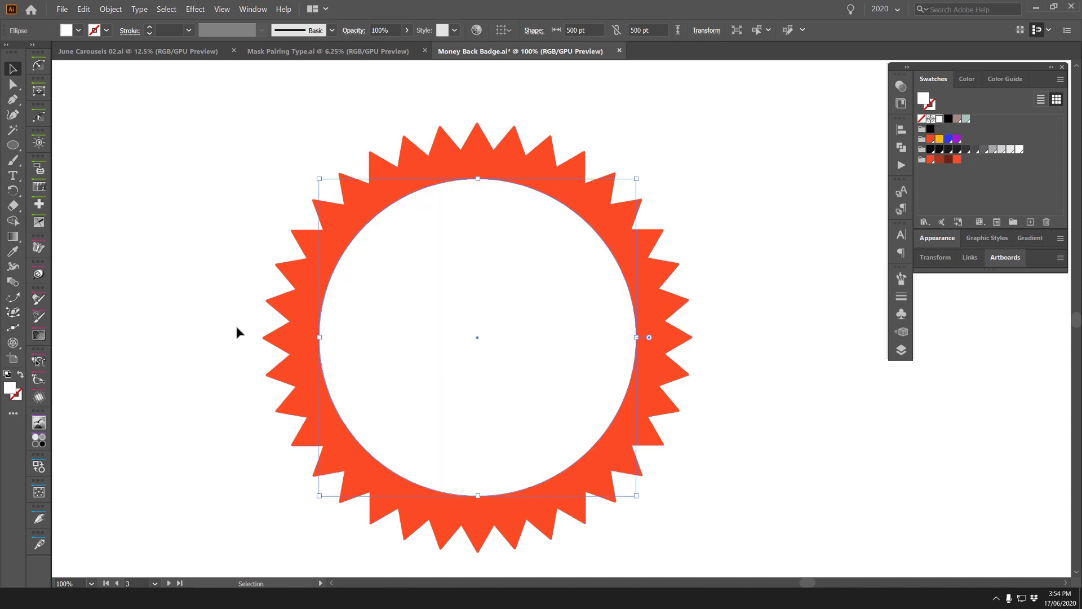
# Step: Swap the circle to a white outline with no fill at 5 pt weight
pyautogui.hotkey('shift', 'x')
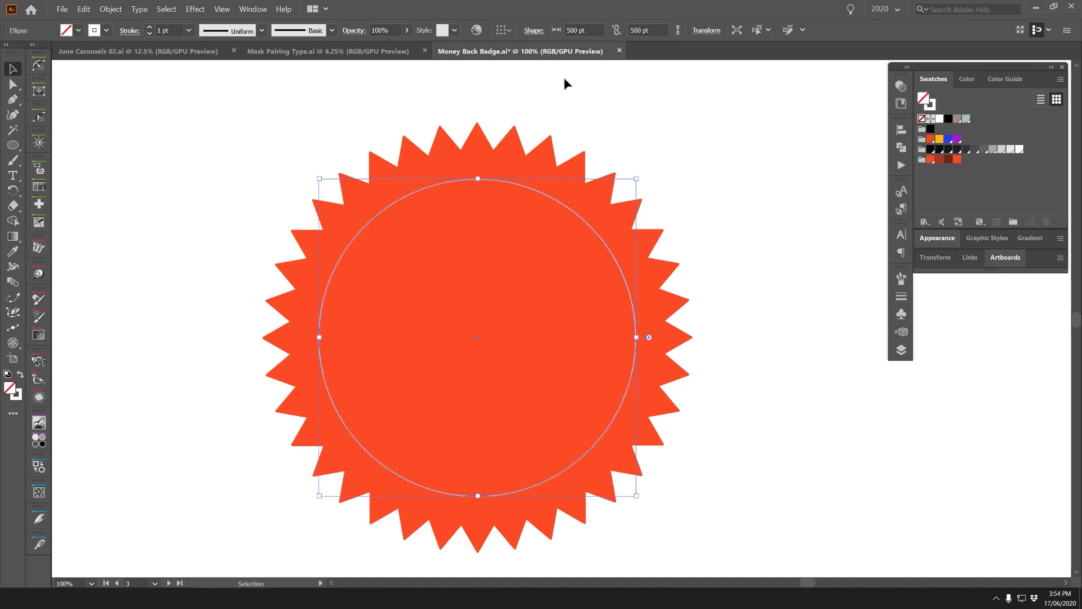
pyautogui.click(934, 106)
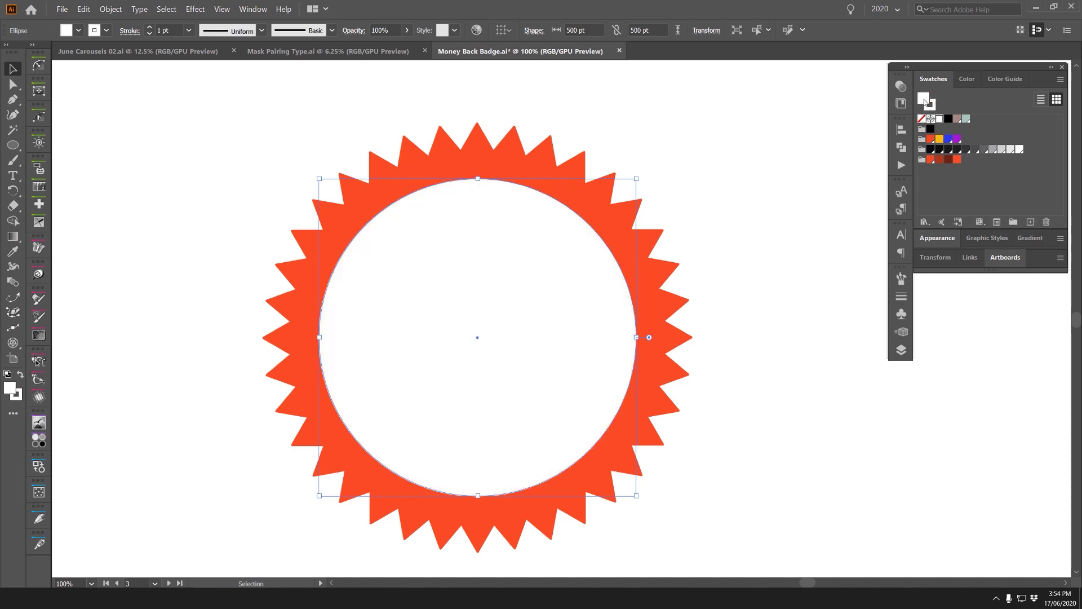
pyautogui.click(933, 107)
pyautogui.click(150, 27)
pyautogui.click(149, 27)
pyautogui.click(149, 27)
pyautogui.click(150, 27)
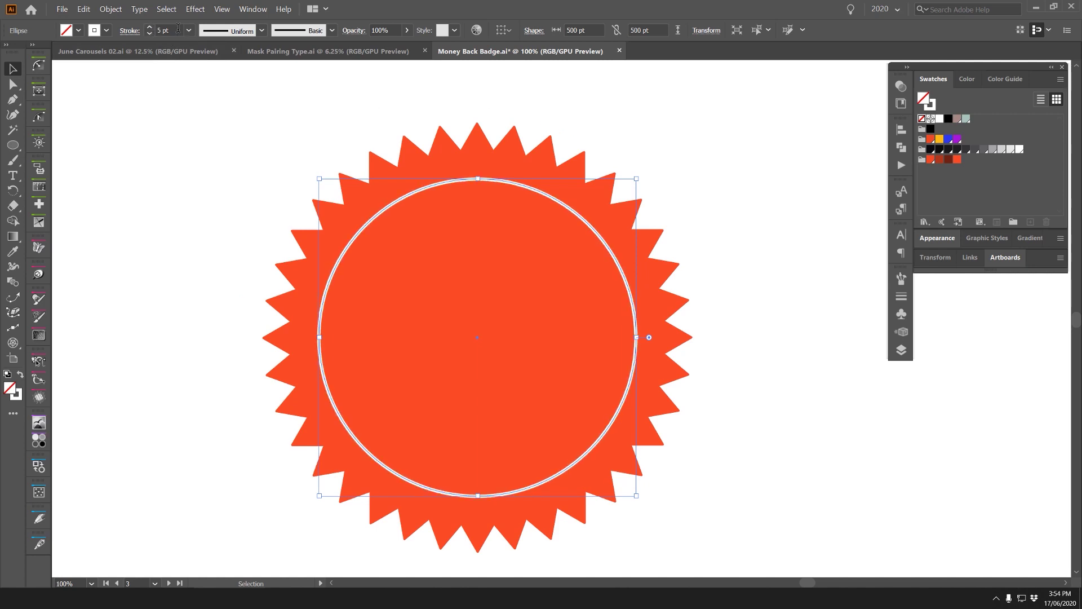
# Step: Make the circle's outline a dashed line with round caps
pyautogui.click(901, 297)
pyautogui.click(773, 367)
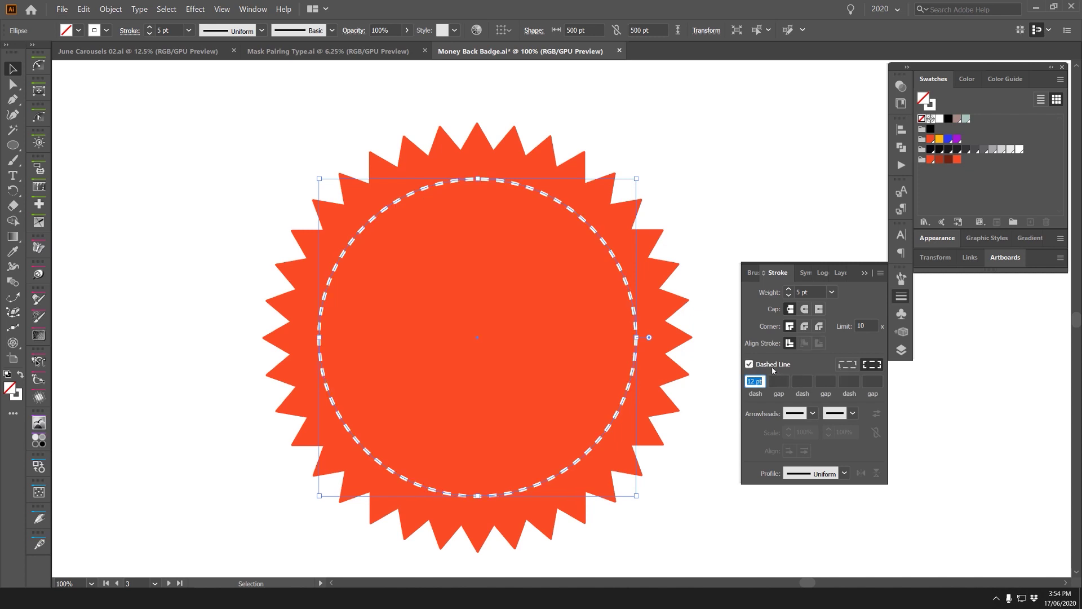
pyautogui.scroll(1, 513, 218)
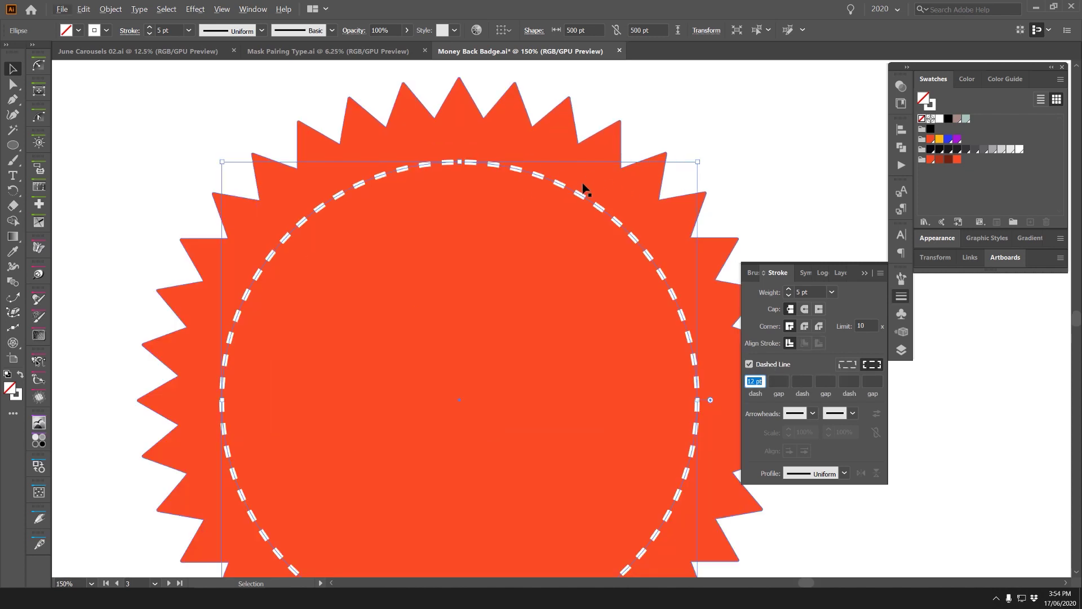
pyautogui.scroll(2, 583, 189)
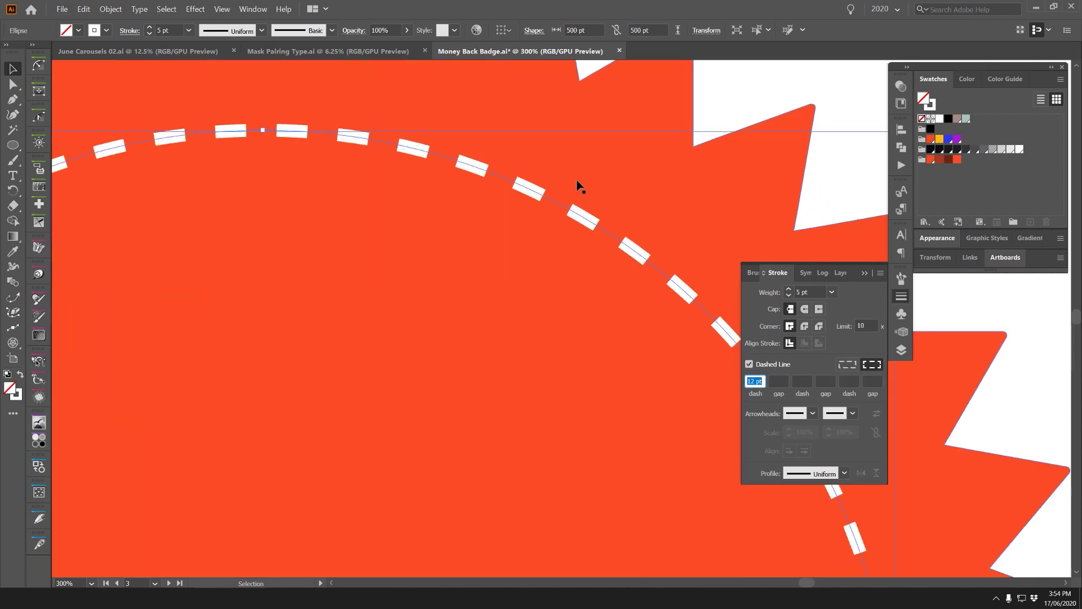
pyautogui.click(805, 309)
pyautogui.scroll(-3, 434, 309)
pyautogui.scroll(1, 758, 381)
pyautogui.scroll(6, 759, 380)
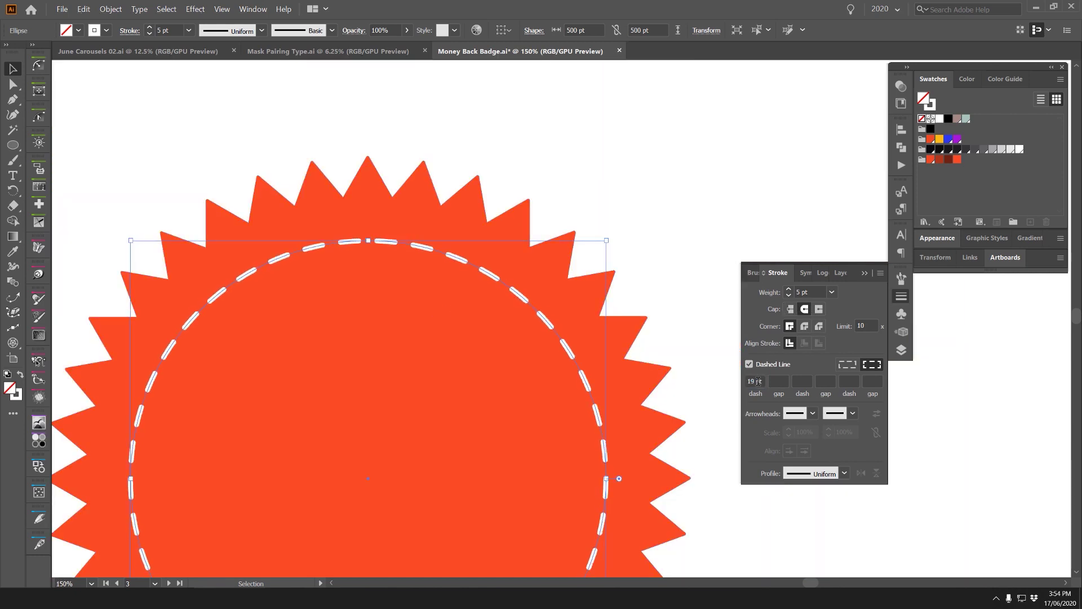
pyautogui.click(737, 203)
pyautogui.scroll(-3, 737, 203)
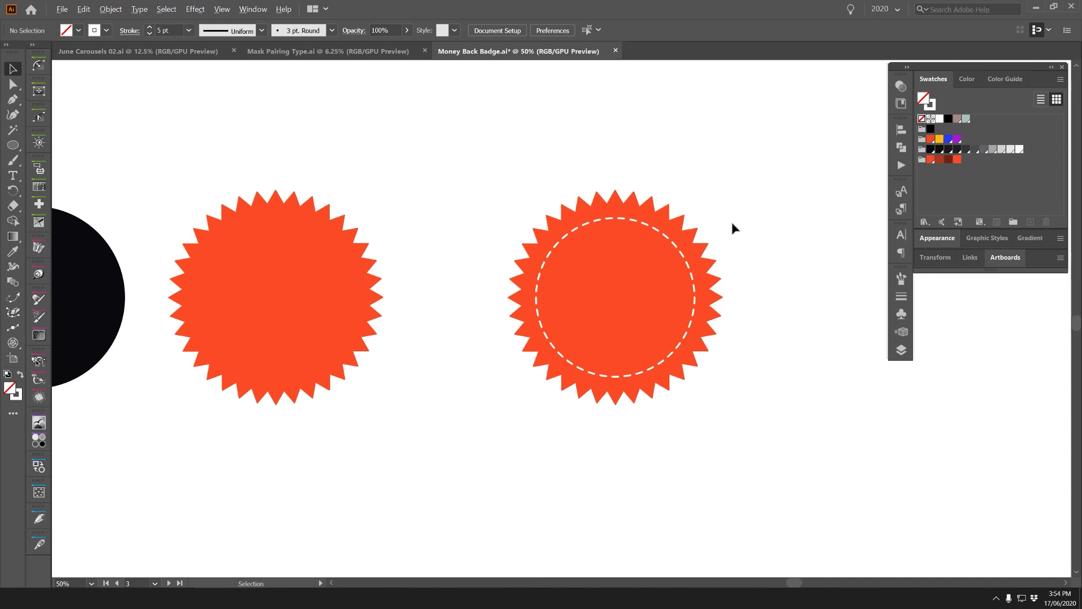
pyautogui.scroll(2, 731, 219)
# Step: Recheck the ring's dash setting in a floating Stroke panel, then dock it back
pyautogui.click(607, 237)
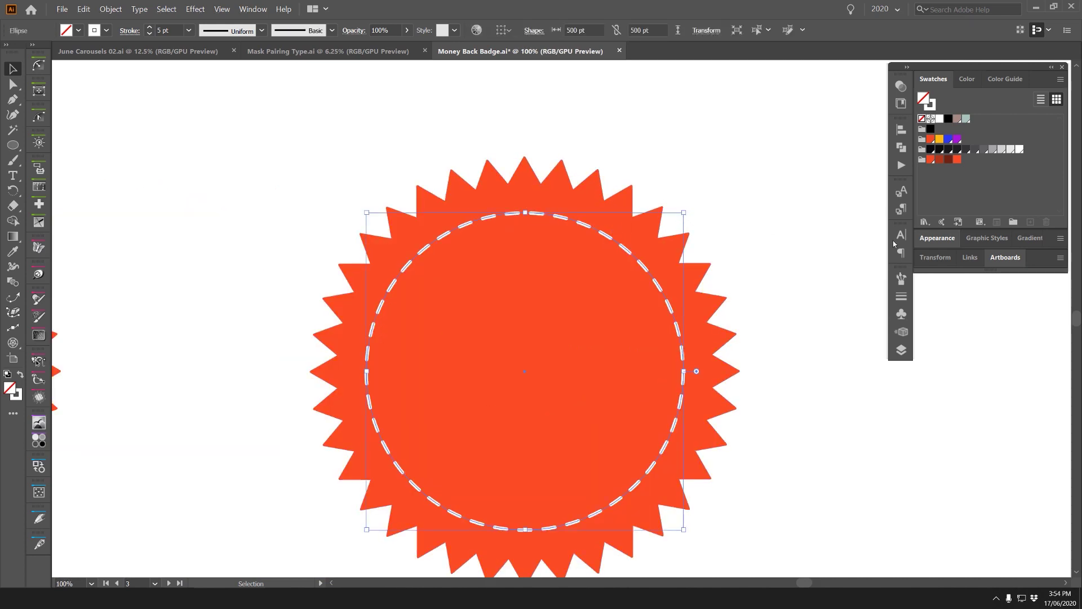
pyautogui.click(903, 298)
pyautogui.moveTo(903, 297)
pyautogui.mouseDown()
pyautogui.moveTo(758, 232)
pyautogui.moveTo(754, 218)
pyautogui.mouseUp()
pyautogui.click(243, 9)
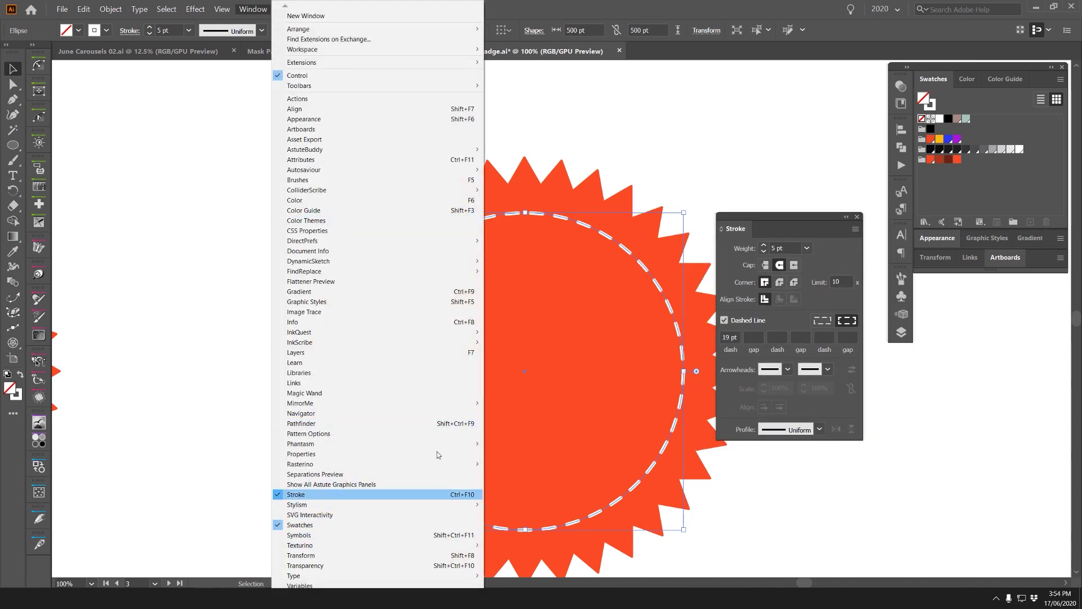
pyautogui.click(733, 337)
pyautogui.click(725, 320)
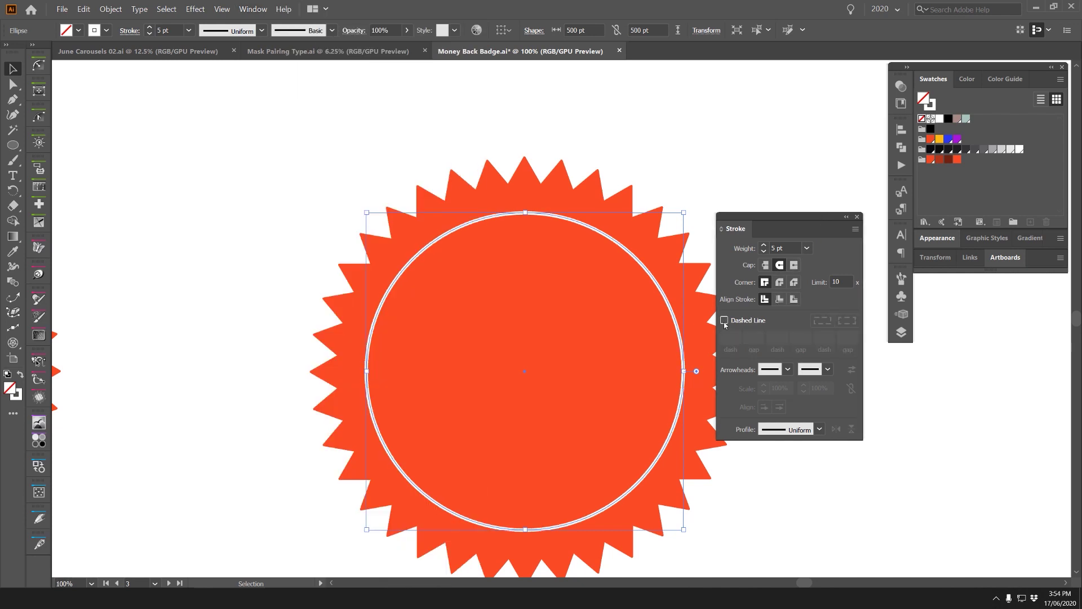
pyautogui.click(725, 320)
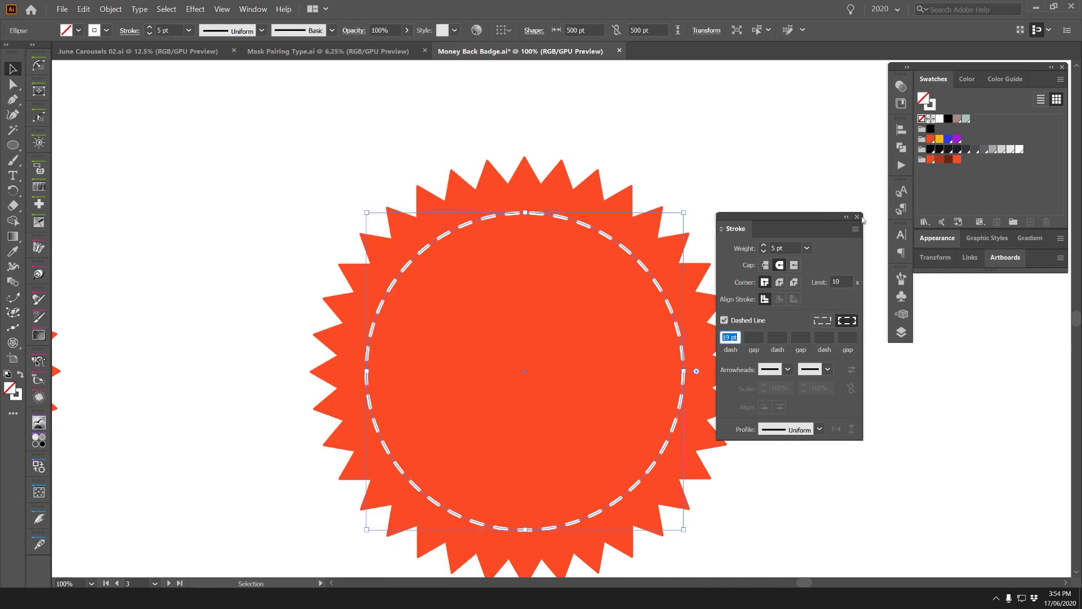
pyautogui.moveTo(742, 231)
pyautogui.mouseDown()
pyautogui.moveTo(877, 260)
pyautogui.moveTo(902, 278)
pyautogui.mouseUp()
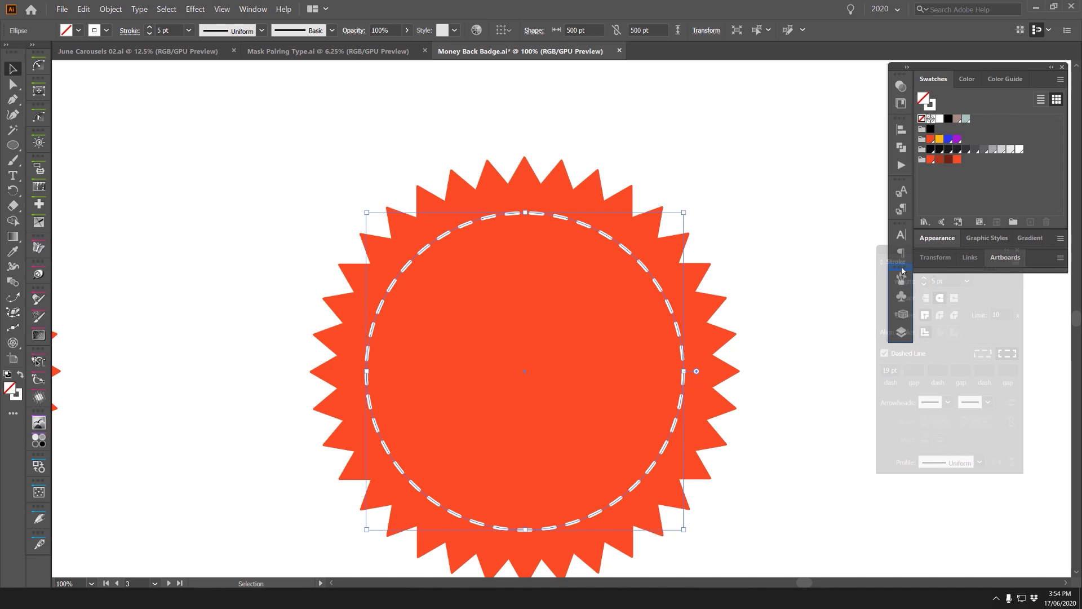
pyautogui.click(799, 247)
pyautogui.moveTo(799, 246); pyautogui.dragTo(655, 198)
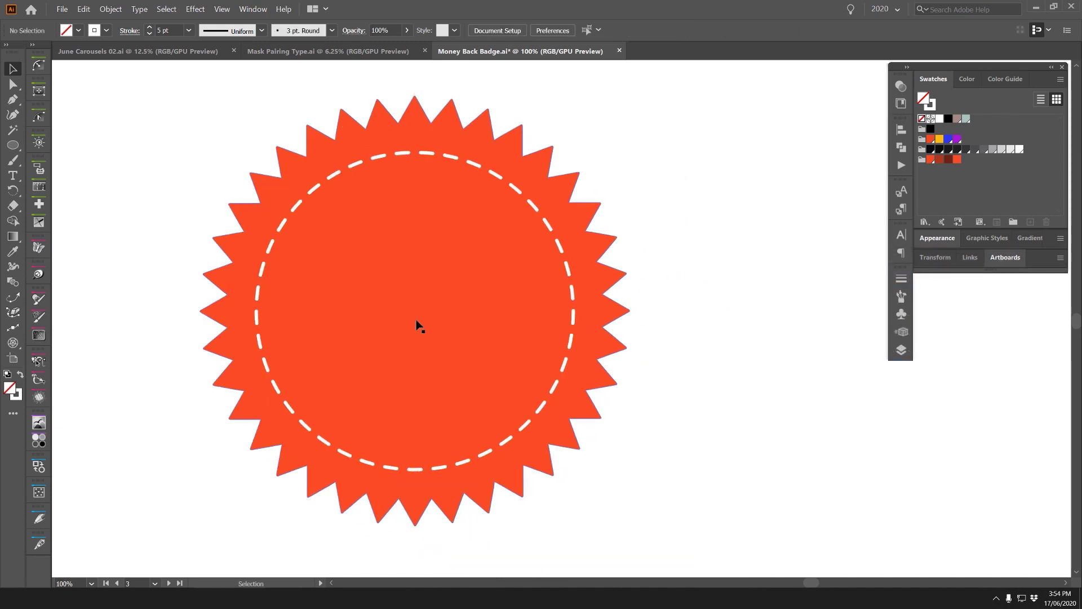
# Step: Duplicate the dashed circle and shrink the copy to 409 pt inside the ring
pyautogui.click(481, 164)
pyautogui.moveTo(442, 160); pyautogui.dragTo(465, 169)
pyautogui.hotkey('ctrl', 'z')
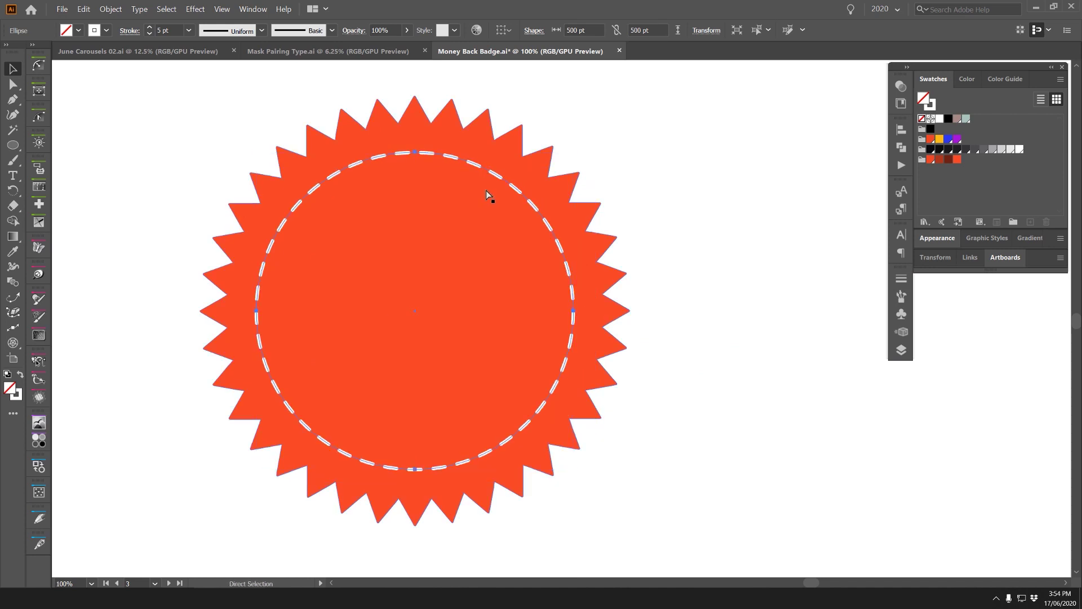
pyautogui.press('v')
pyautogui.moveTo(415, 153); pyautogui.dragTo(415, 181)
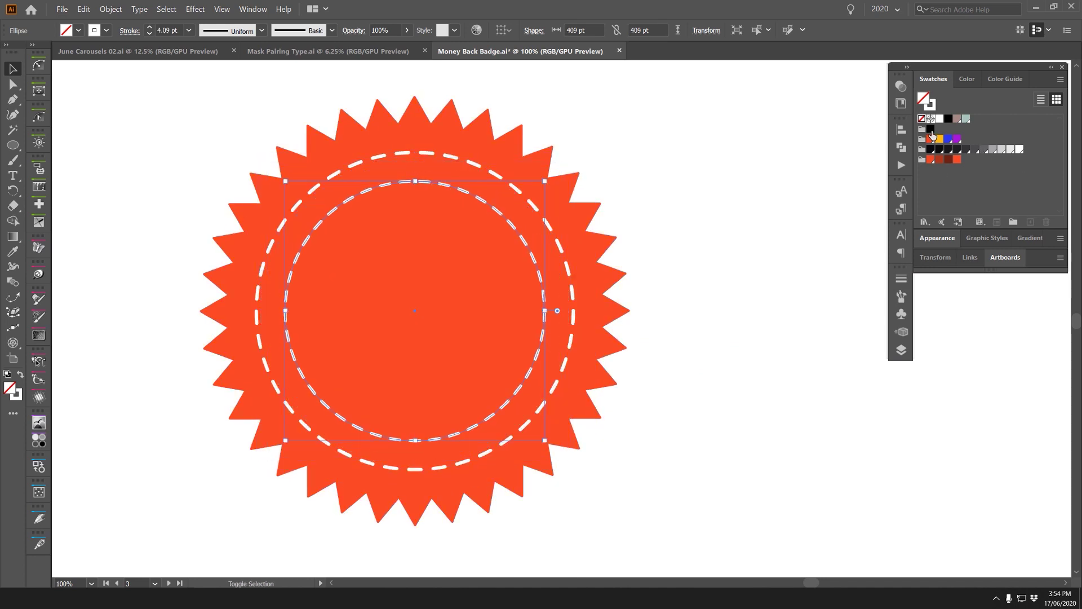
# Step: Give the inner circle a black, solid (non-dashed) outline
pyautogui.click(931, 130)
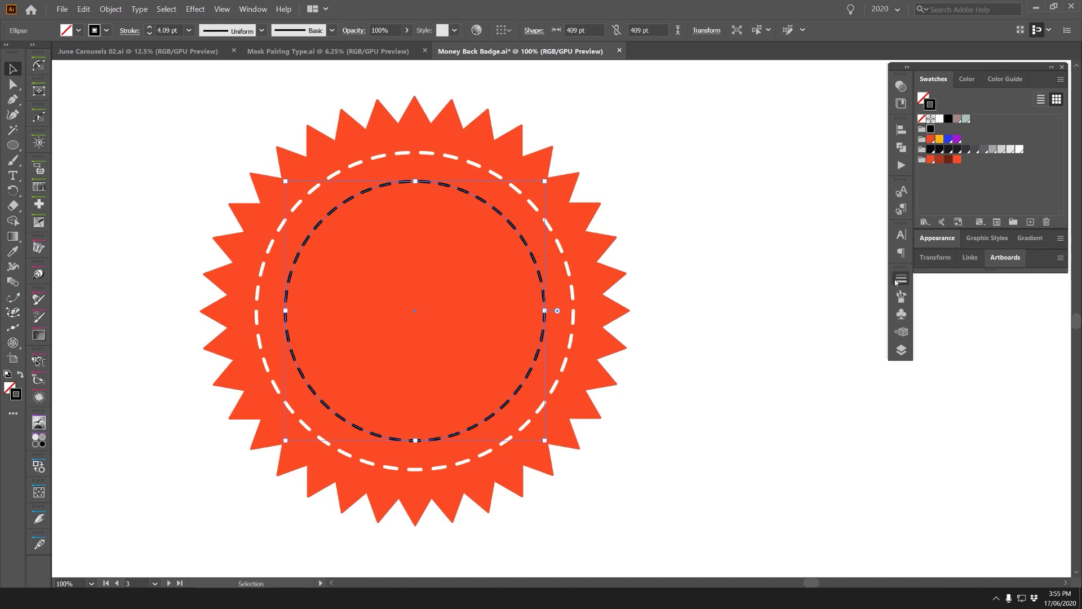
pyautogui.click(900, 279)
pyautogui.click(761, 365)
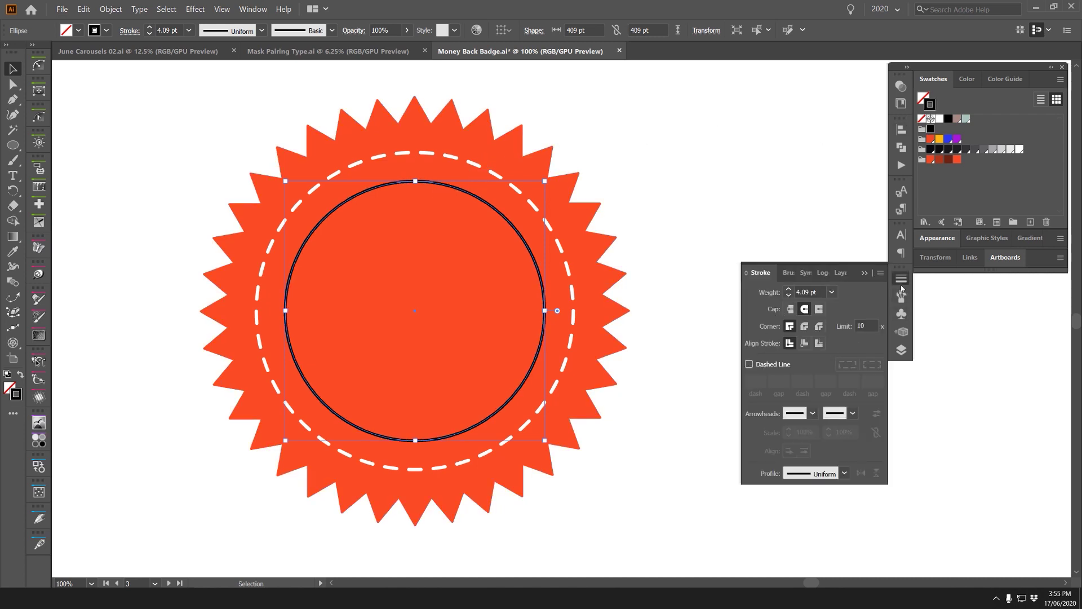
pyautogui.click(901, 279)
# Step: Reduce the inner circle's stroke weight to 2 pt
pyautogui.click(590, 135)
pyautogui.keyDown('alt'); pyautogui.scroll(1, 404, 182); pyautogui.keyUp('alt')
pyautogui.click(449, 176)
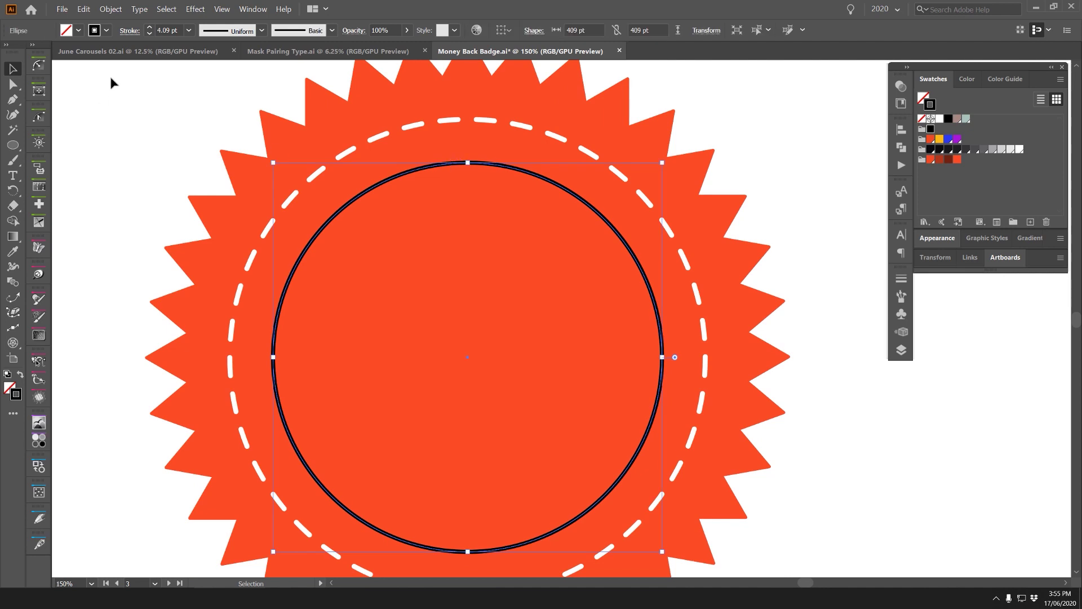
pyautogui.click(149, 34)
pyautogui.click(150, 34)
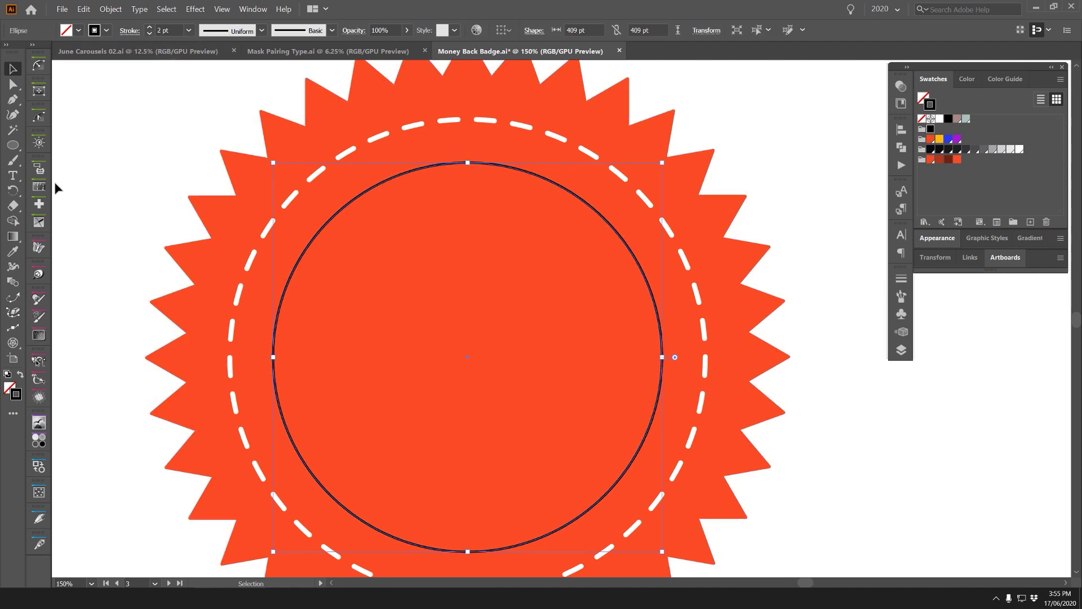
pyautogui.click(16, 179)
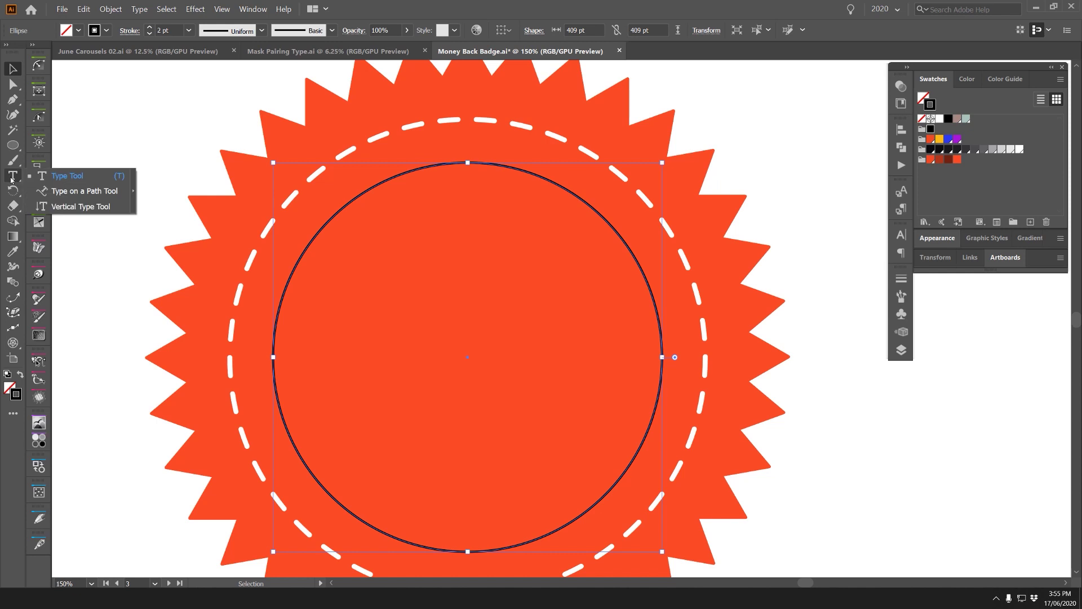
# Step: Type placeholder text 'sdfsdfs' along the inner circle and enlarge it
pyautogui.click(85, 191)
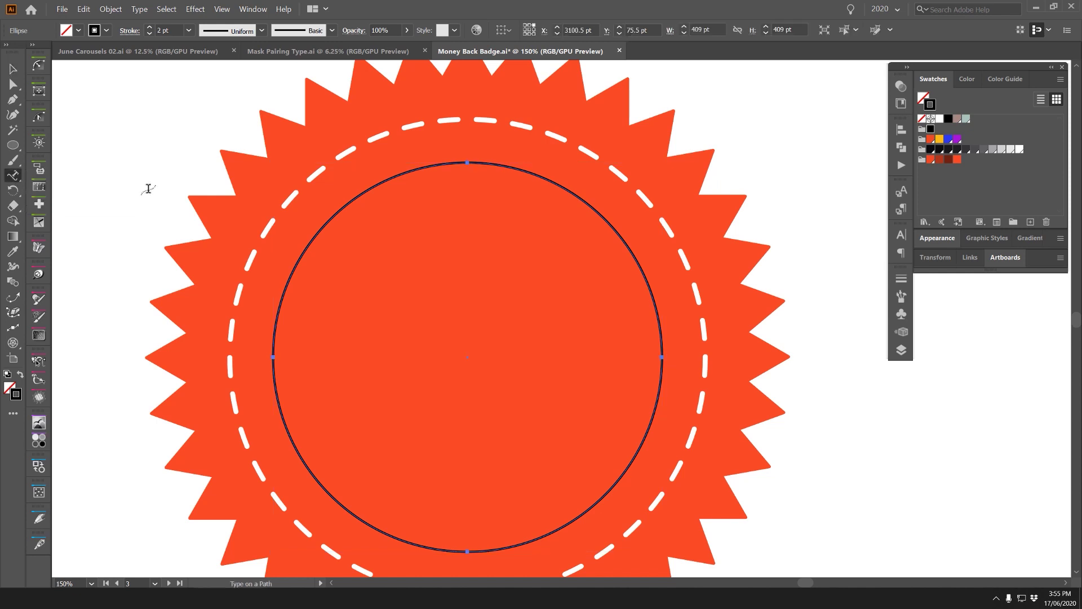
pyautogui.click(446, 163)
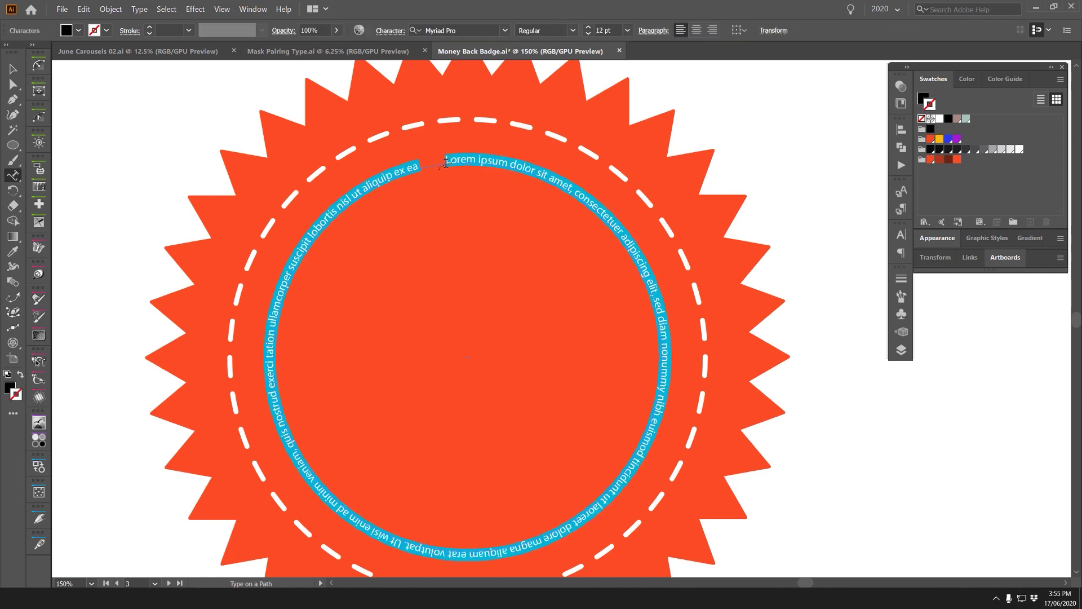
pyautogui.write('sdfsdfs')
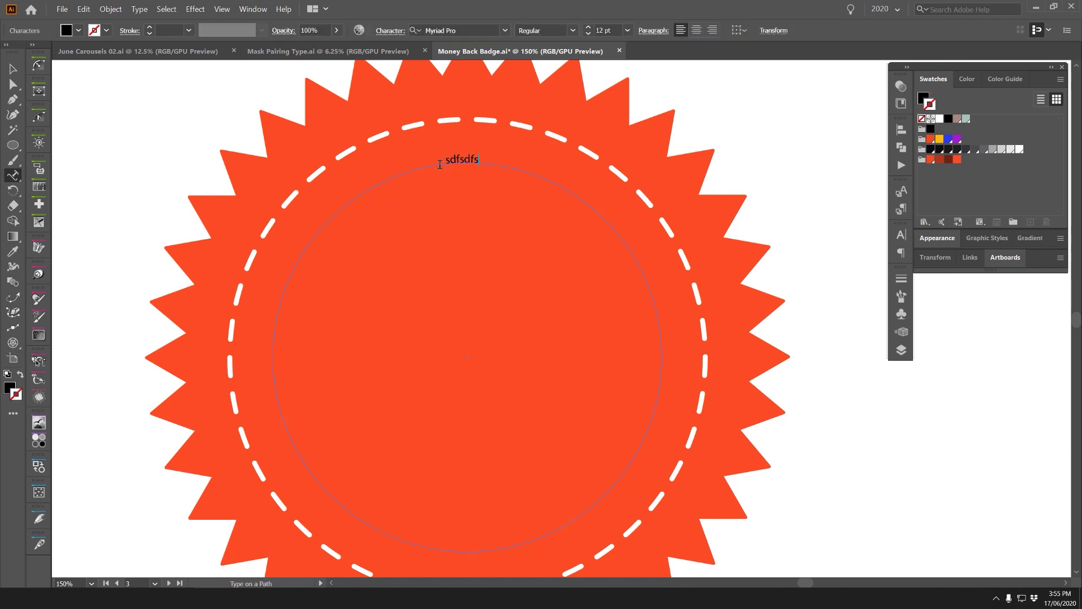
pyautogui.hotkey('ctrl', 'a')
pyautogui.hotkey('ctrl', 'shift', '.')
pyautogui.hotkey('ctrl', 'shift', '.')
pyautogui.hotkey('ctrl', 'shift', '.')
pyautogui.hotkey('ctrl', 'shift', '.')
pyautogui.hotkey('ctrl', 'shift', '.')
pyautogui.hotkey('ctrl', 'shift', '.')
pyautogui.hotkey('ctrl', 'shift', '.')
pyautogui.hotkey('ctrl', 'shift', '.')
pyautogui.hotkey('ctrl', 'shift', '.')
pyautogui.hotkey('ctrl', 'shift', '.')
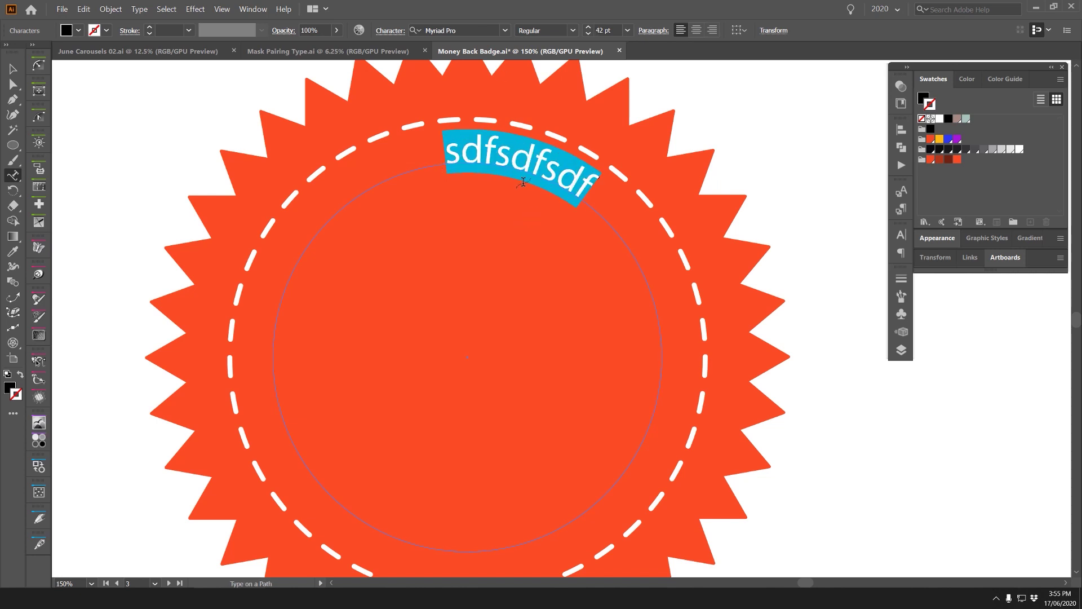
# Step: Set the curved text's font to Uniform Condensed in the Black weight
pyautogui.click(496, 31)
pyautogui.write('uni')
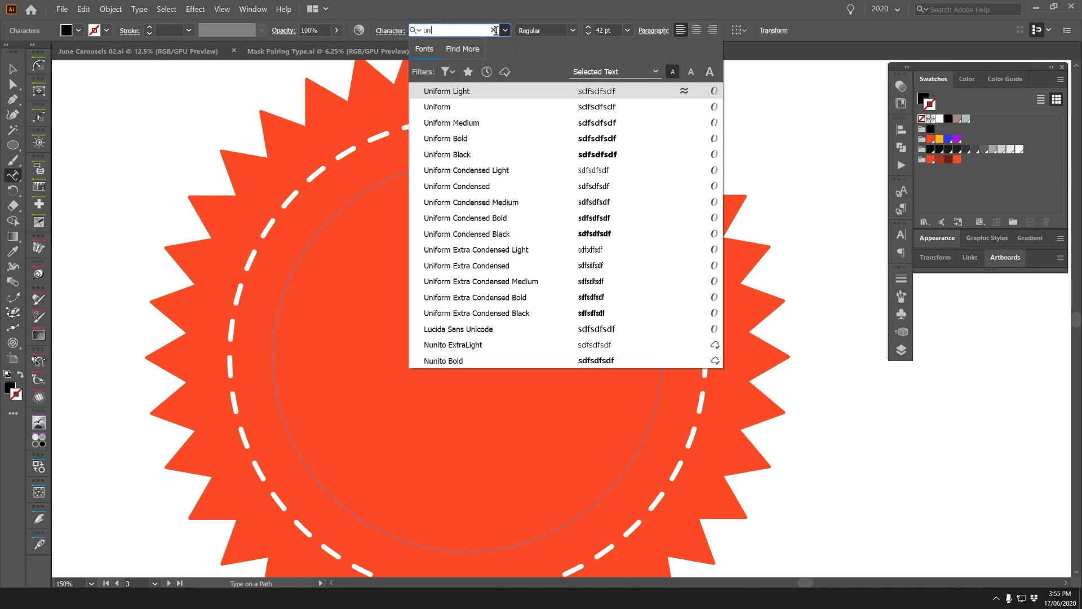
pyautogui.click(486, 190)
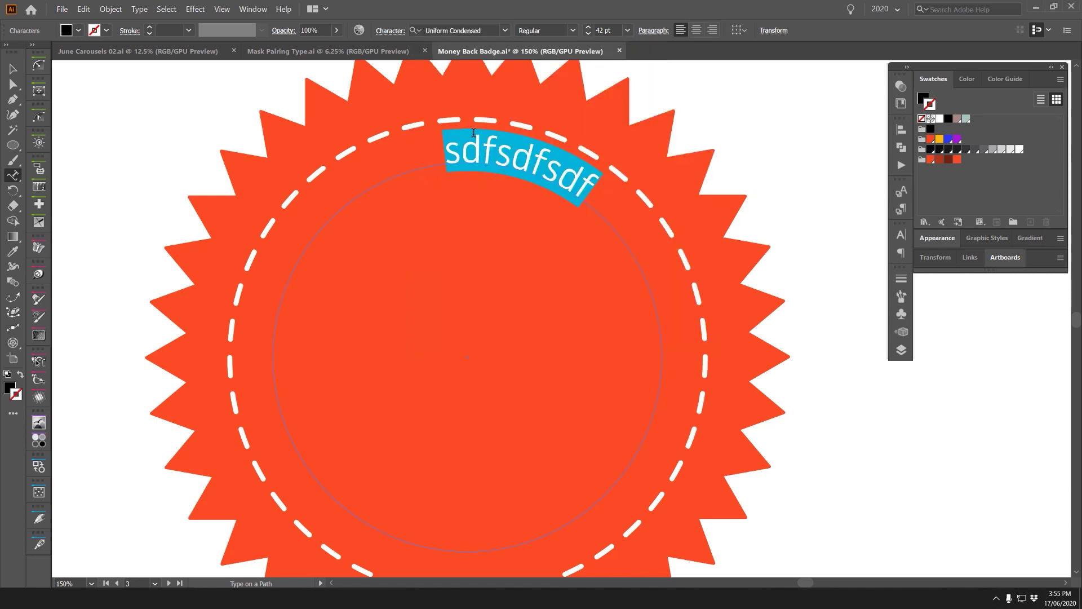
pyautogui.click(572, 30)
pyautogui.click(556, 99)
pyautogui.click(135, 10)
pyautogui.moveTo(237, 153)
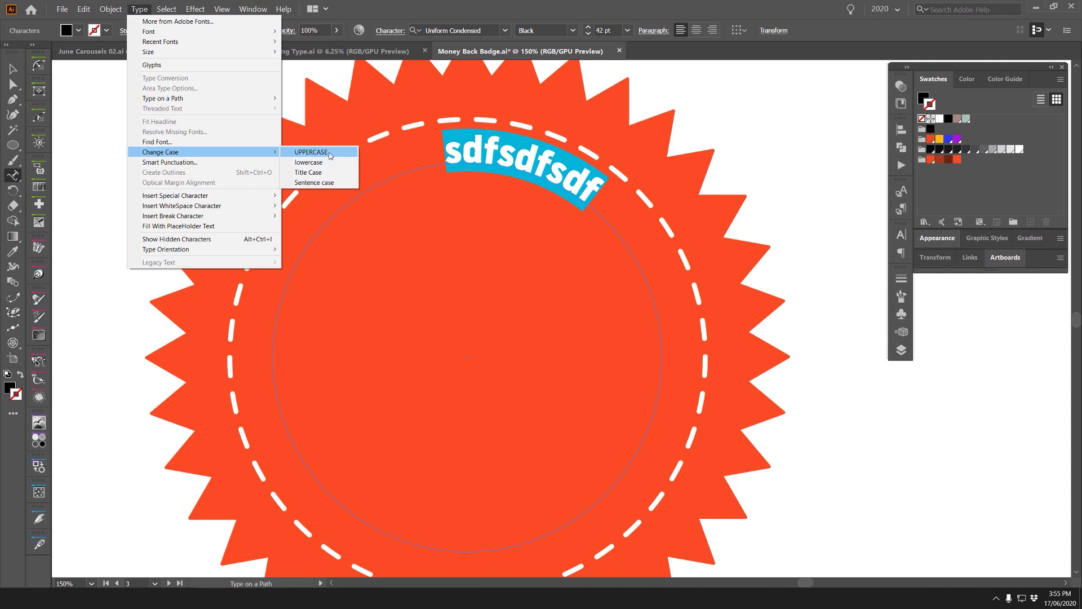
# Step: Make the curved text uppercase and white, and scale it down slightly
pyautogui.click(311, 152)
pyautogui.press('Escape')
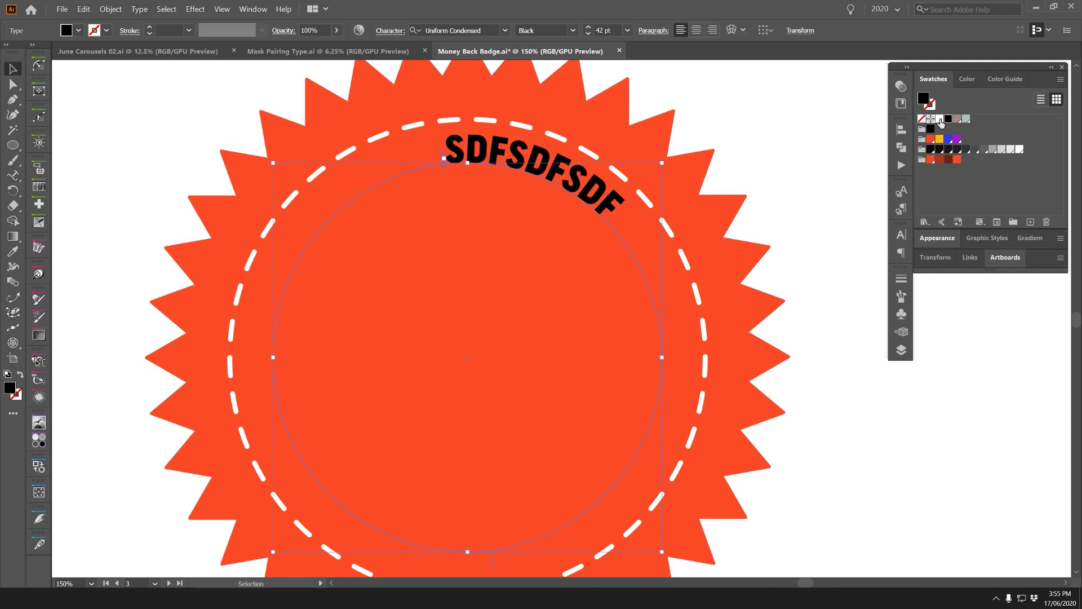
pyautogui.click(940, 118)
pyautogui.moveTo(662, 163); pyautogui.dragTo(649, 174)
# Step: Replace the placeholder with 'PREMIUM QUALITY PRODUCTS'
pyautogui.press('t')
pyautogui.doubleClick(514, 175)
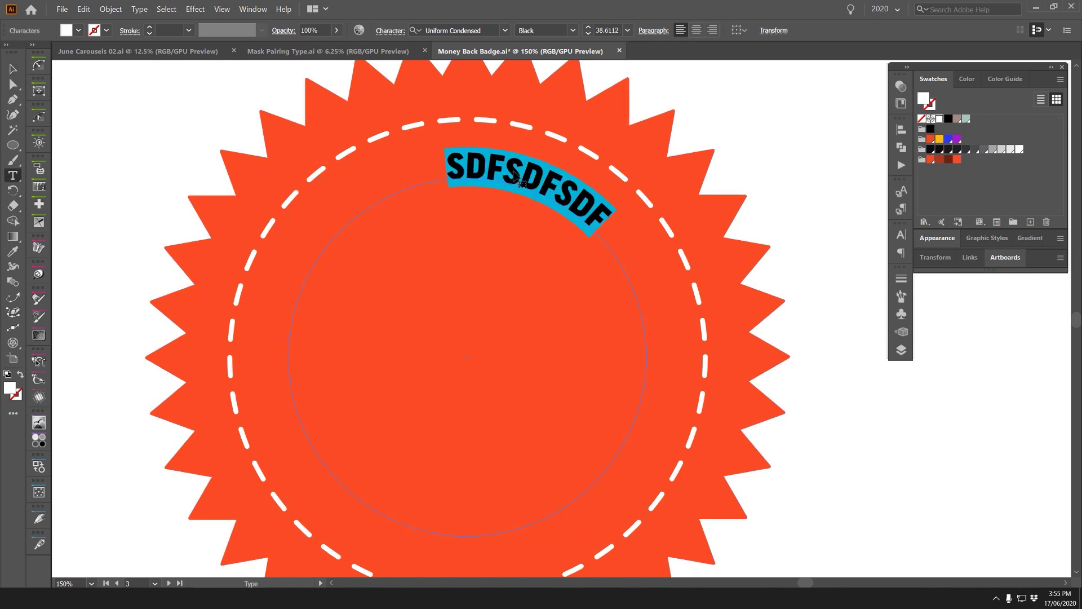
pyautogui.write('g')
pyautogui.press('BackSpace')
pyautogui.write('QUALITY')
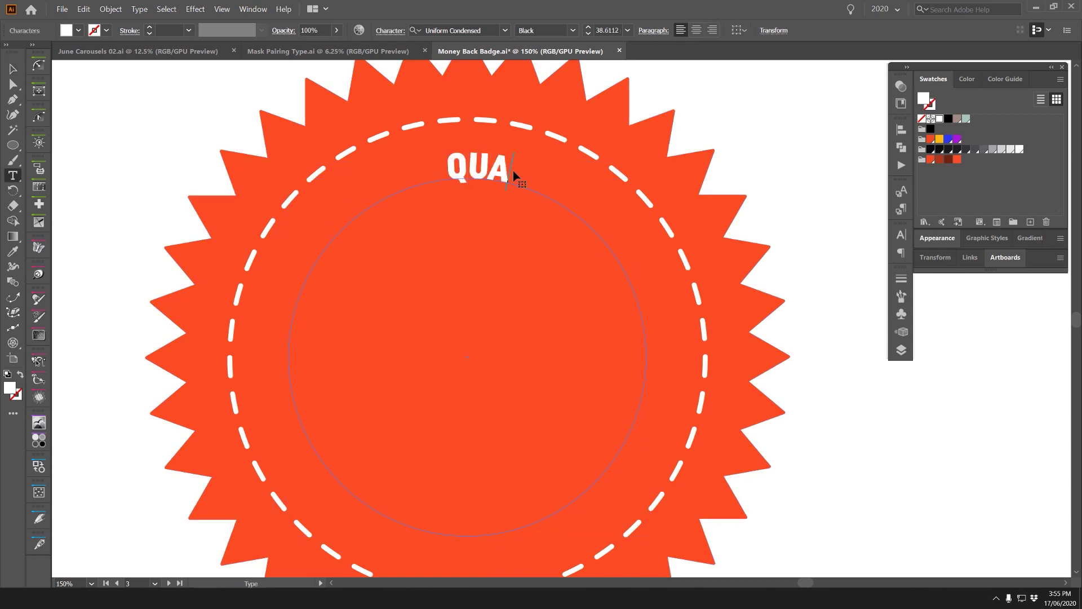
pyautogui.press('BackSpace')
pyautogui.press('BackSpace')
pyautogui.press('BackSpace')
pyautogui.press('BackSpace')
pyautogui.press('BackSpace')
pyautogui.press('BackSpace')
pyautogui.press('BackSpace')
pyautogui.write('PREMIUM QUAL')
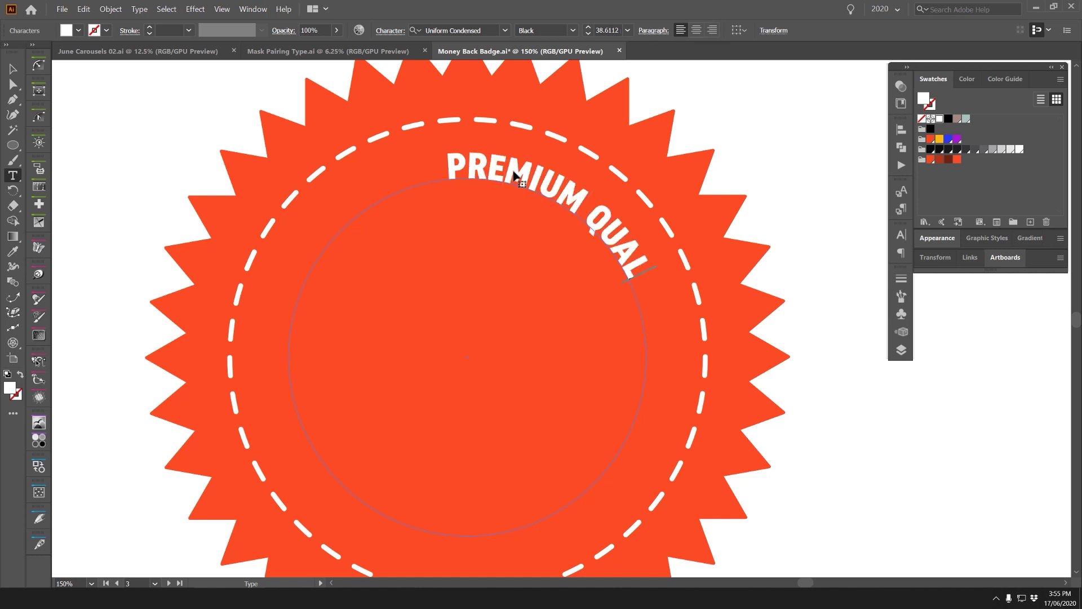
pyautogui.write('ITY PRODUCTS')
# Step: Adjust the path-text brackets and enlarge the heading to 58.6 pt
pyautogui.press('Escape')
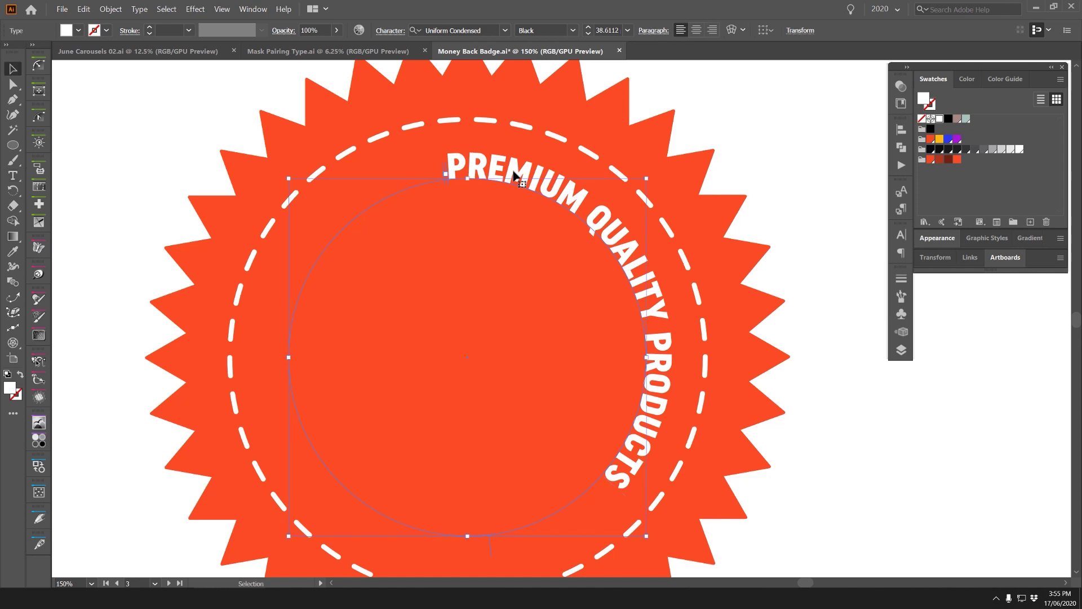
pyautogui.moveTo(445, 172); pyautogui.dragTo(313, 383)
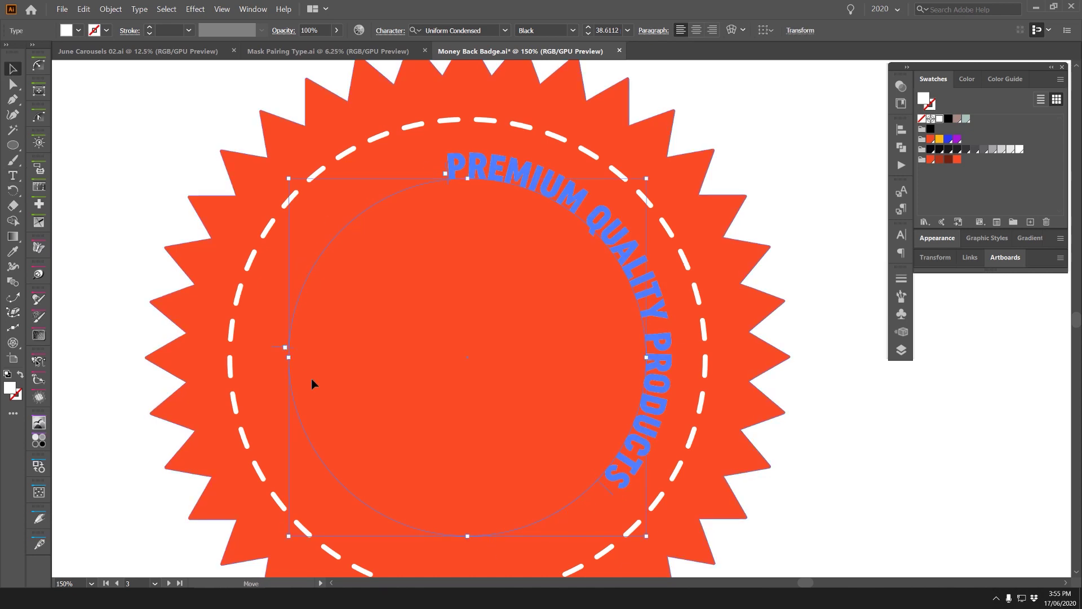
pyautogui.moveTo(445, 523); pyautogui.dragTo(299, 288)
pyautogui.hotkey('ctrl', 'shift', '.')
pyautogui.hotkey('ctrl', 'shift', '.')
pyautogui.hotkey('ctrl', 'shift', '.')
pyautogui.hotkey('ctrl', 'shift', '.')
pyautogui.hotkey('ctrl', 'shift', '.')
pyautogui.hotkey('ctrl', 'shift', '.')
pyautogui.hotkey('ctrl', 'shift', '.')
pyautogui.hotkey('ctrl', 'shift', '.')
pyautogui.hotkey('ctrl', 'shift', '.')
pyautogui.hotkey('ctrl', 'shift', '.')
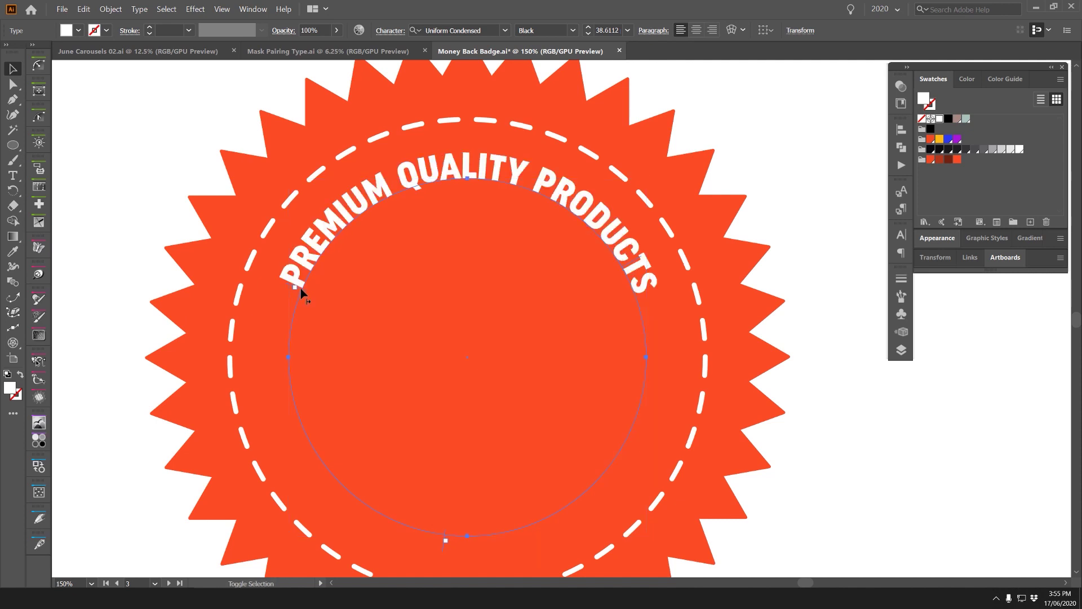
# Step: Drag the heading's centre bracket so it sits centred across the top of the circle
pyautogui.click(262, 281)
pyautogui.click(271, 285)
pyautogui.moveTo(276, 285); pyautogui.dragTo(248, 389)
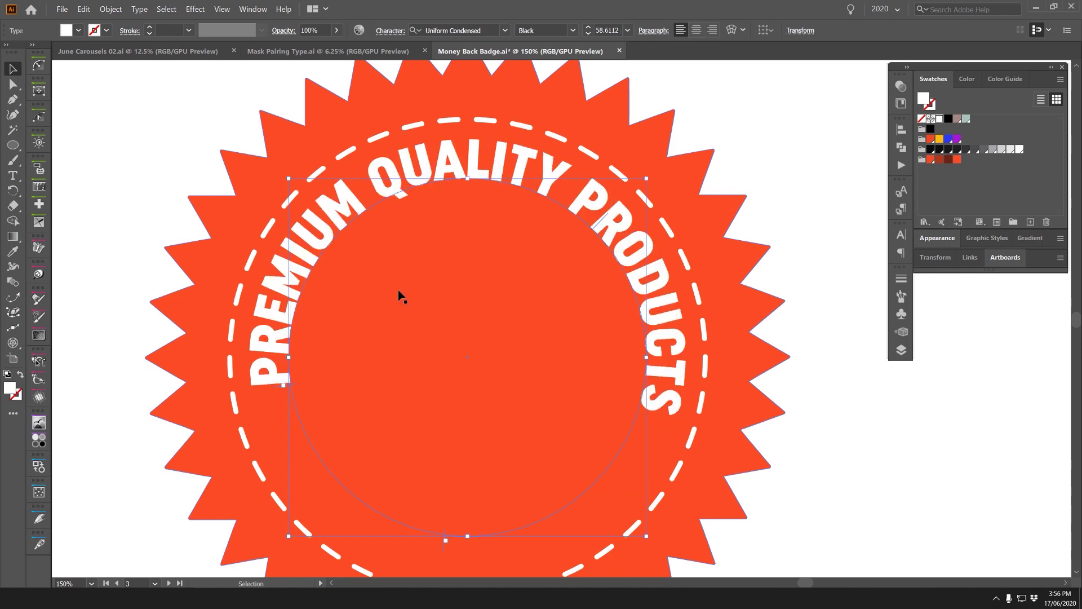
pyautogui.scroll(2, 468, 178)
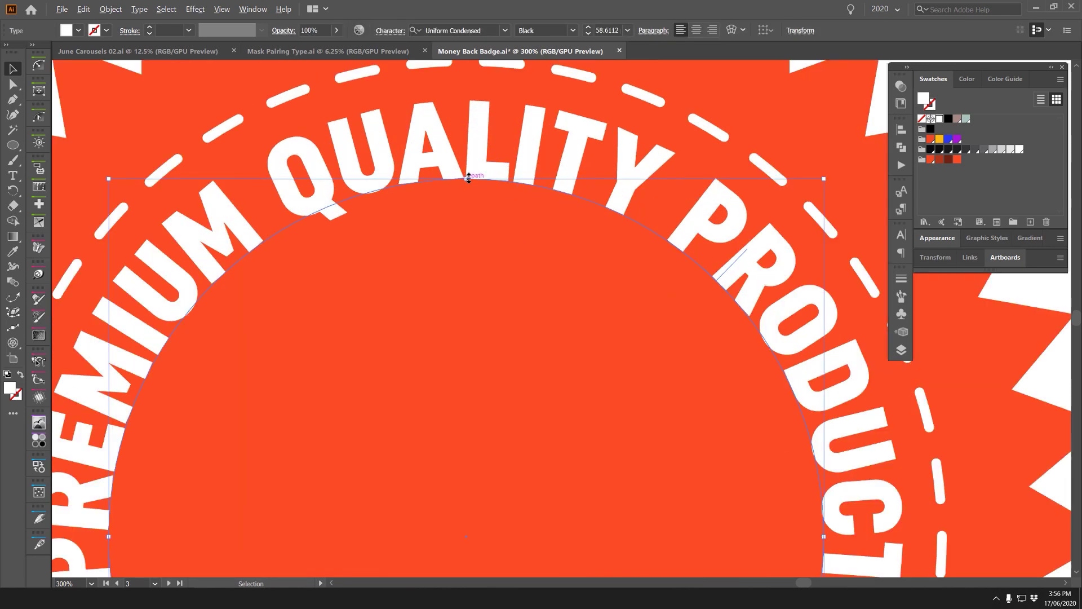
pyautogui.hotkey('ctrl', '1')
# Step: Shift the curved heading slightly lower on the ring
pyautogui.hotkey('ctrl', 'shift', 'a')
pyautogui.click(534, 160)
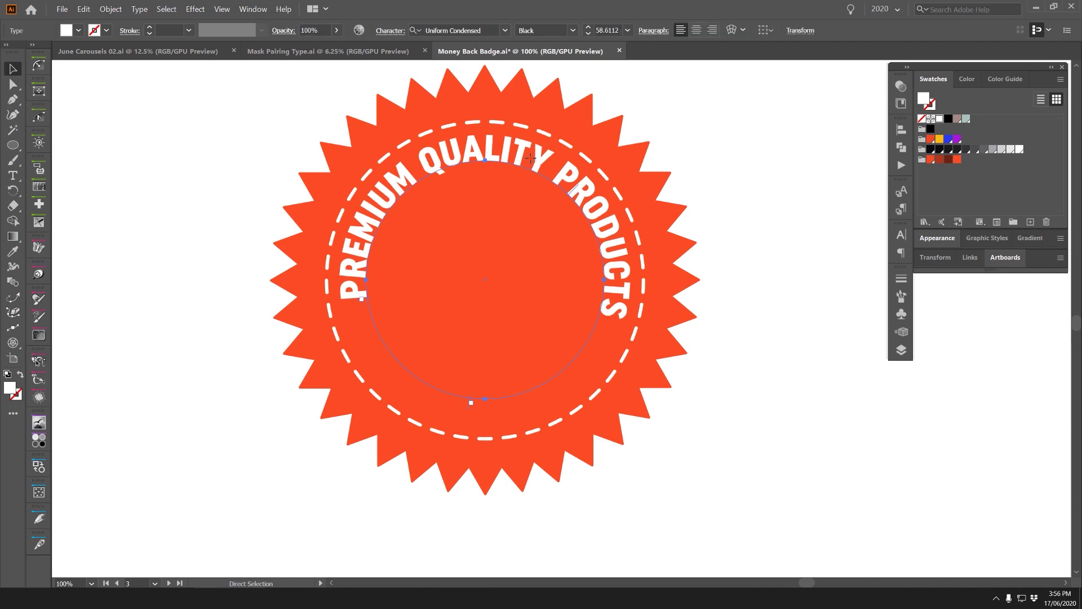
pyautogui.scroll(3, 498, 158)
pyautogui.scroll(-1, 682, 195)
pyautogui.scroll(2, 600, 191)
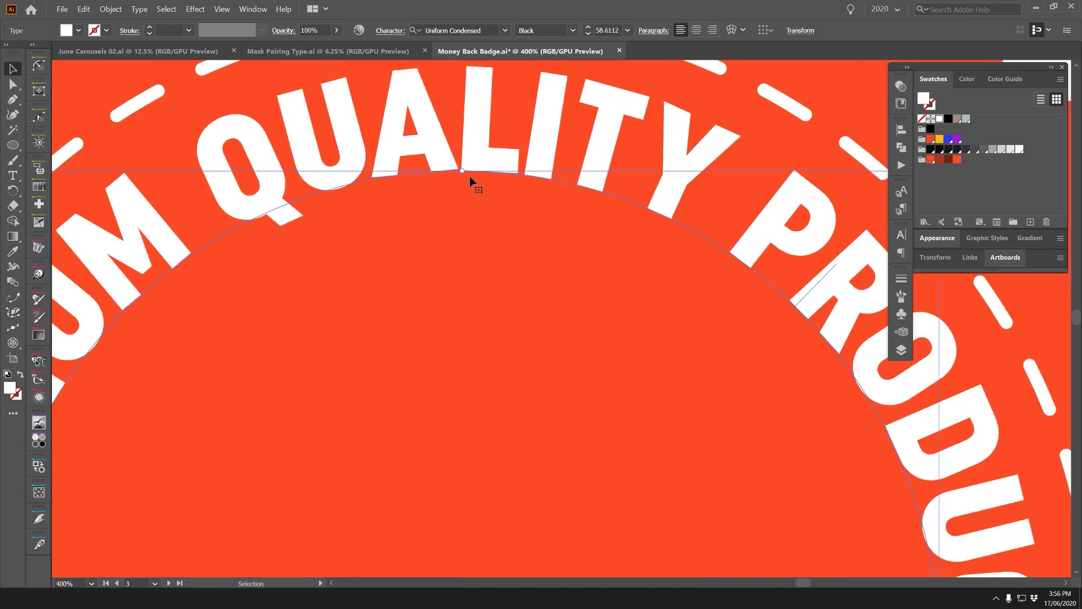
pyautogui.moveTo(461, 173); pyautogui.dragTo(462, 197)
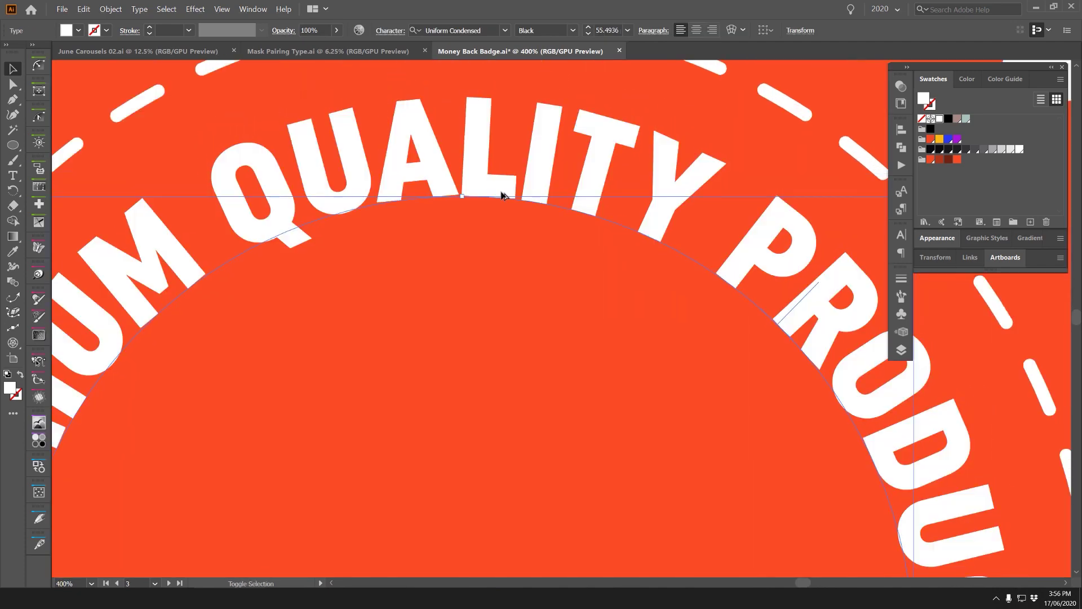
pyautogui.scroll(-3, 496, 193)
pyautogui.click(766, 73)
pyautogui.scroll(-1, 731, 133)
pyautogui.scroll(-3, 730, 133)
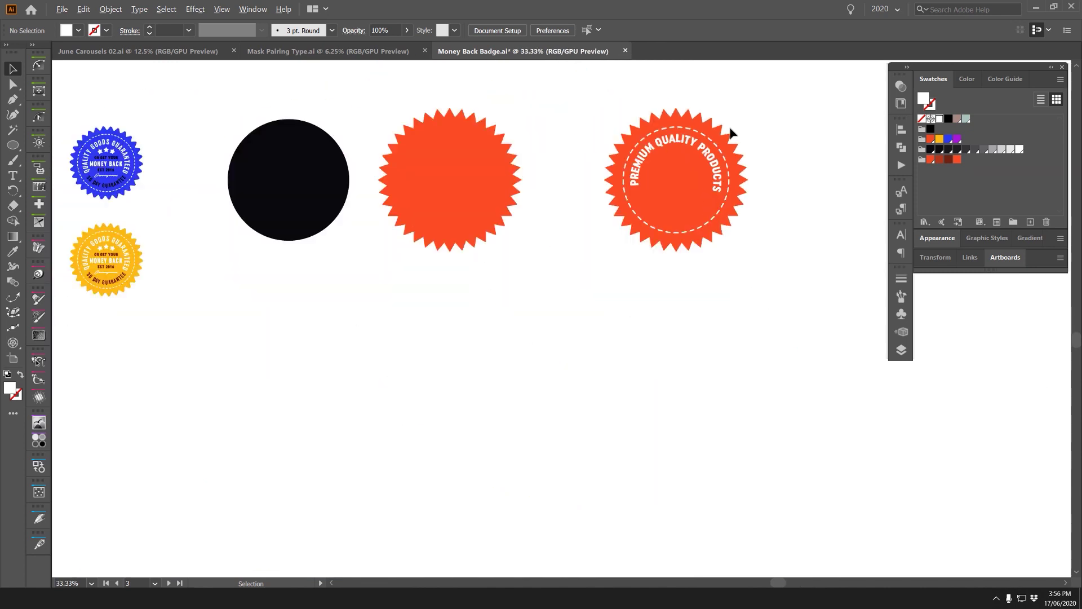
pyautogui.moveTo(546, 114); pyautogui.dragTo(648, 126)
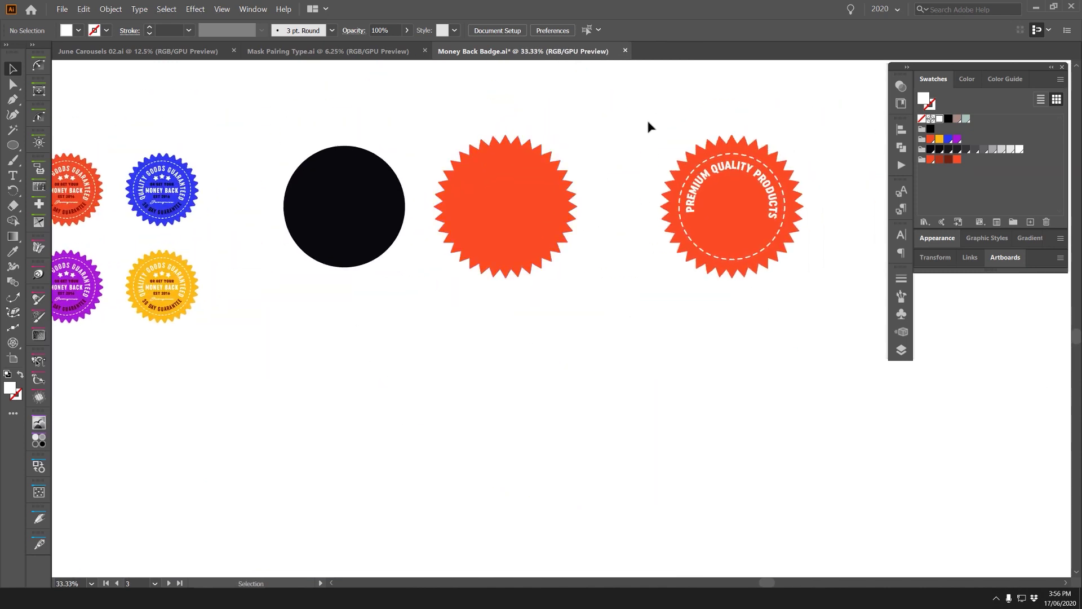
pyautogui.scroll(4, 183, 169)
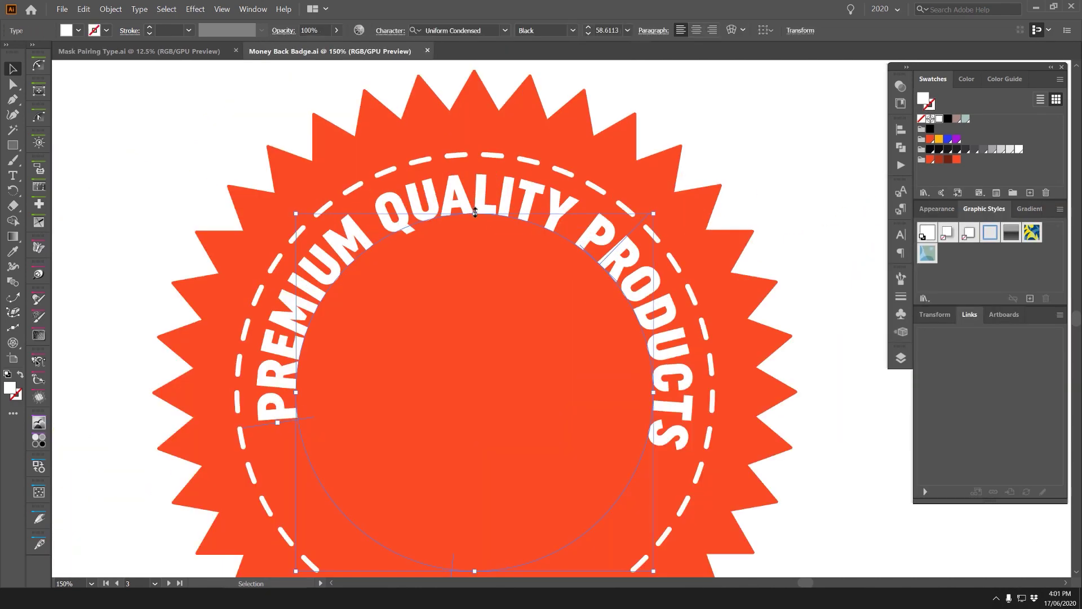
pyautogui.moveTo(475, 212); pyautogui.dragTo(477, 213)
pyautogui.hotkey('ctrl', 'shift', 'a')
pyautogui.hotkey('ctrl', '1')
# Step: Paste a copy of the curved heading in front and scale it down
pyautogui.click(513, 225)
pyautogui.hotkey('ctrl', 'c')
pyautogui.hotkey('ctrl', 'f')
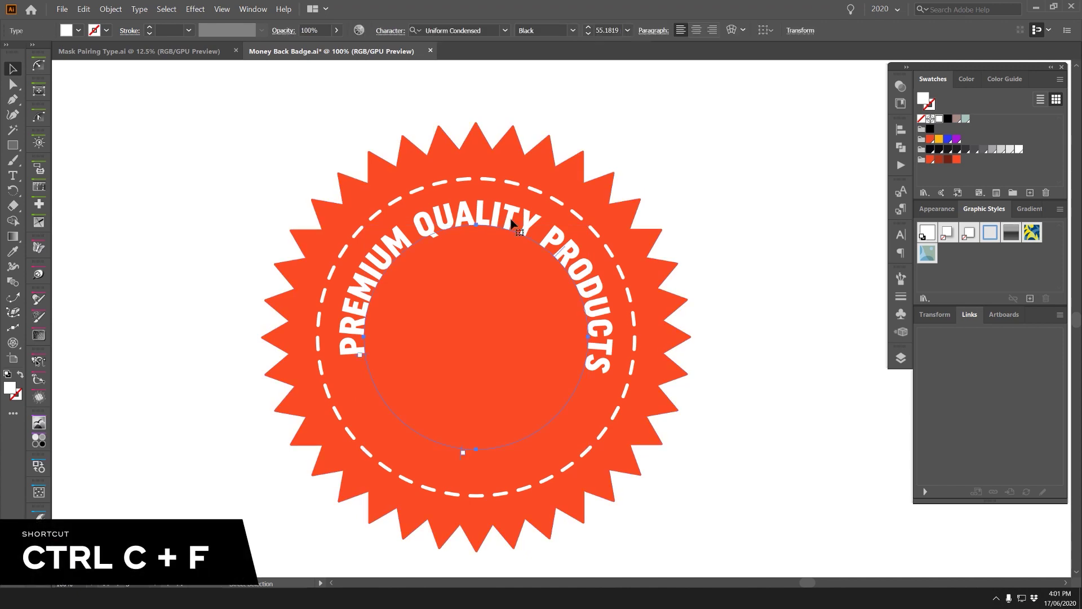
pyautogui.moveTo(511, 224); pyautogui.dragTo(485, 209)
pyautogui.hotkey('ctrl', '+')
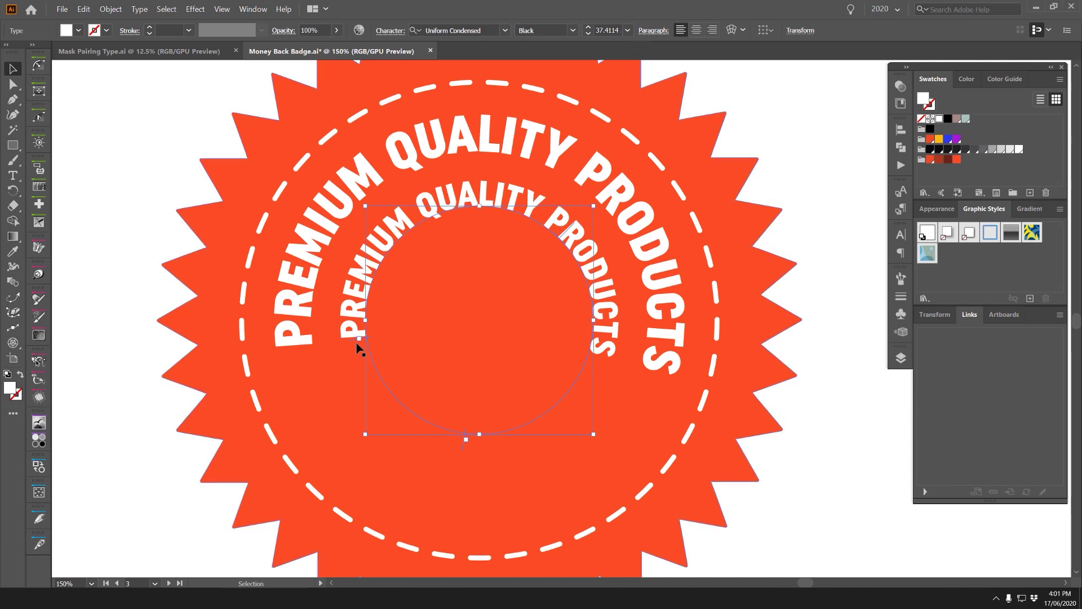
# Step: Shift the copied text clockwise around its circle
pyautogui.moveTo(357, 334); pyautogui.dragTo(507, 227)
pyautogui.scroll(4, 379, 241)
pyautogui.scroll(-4, 392, 245)
pyautogui.moveTo(476, 425); pyautogui.dragTo(601, 293)
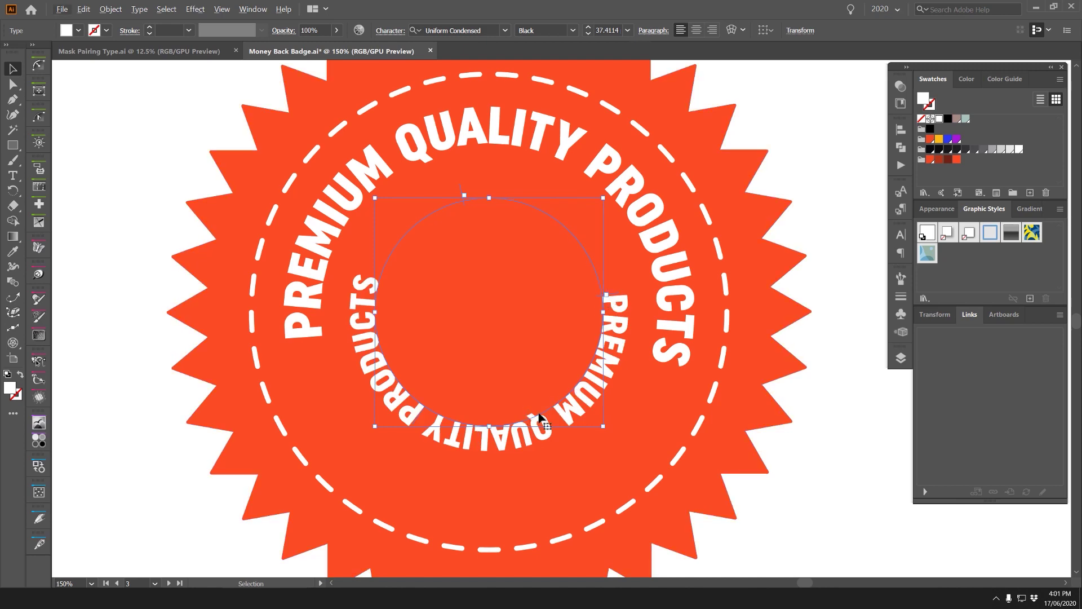
pyautogui.scroll(1, 484, 389)
pyautogui.scroll(3, 409, 430)
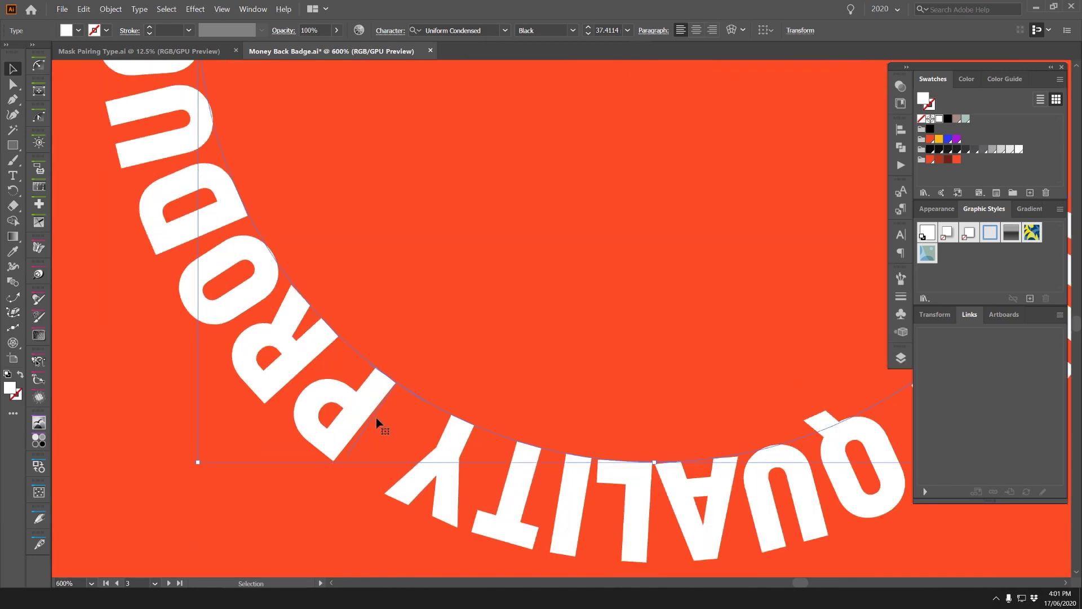
pyautogui.scroll(-3, 372, 427)
# Step: Rotate the copy 225° to run along the bottom and enlarge it inside the dashed ring
pyautogui.moveTo(371, 420); pyautogui.dragTo(390, 344)
pyautogui.scroll(-1, 495, 355)
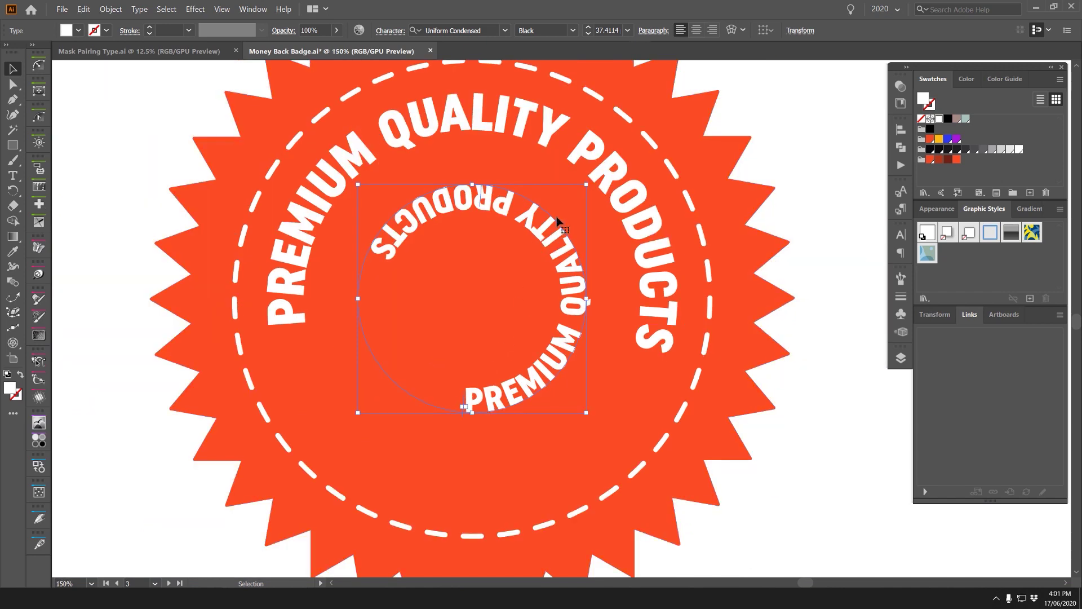
pyautogui.moveTo(590, 182); pyautogui.dragTo(528, 419)
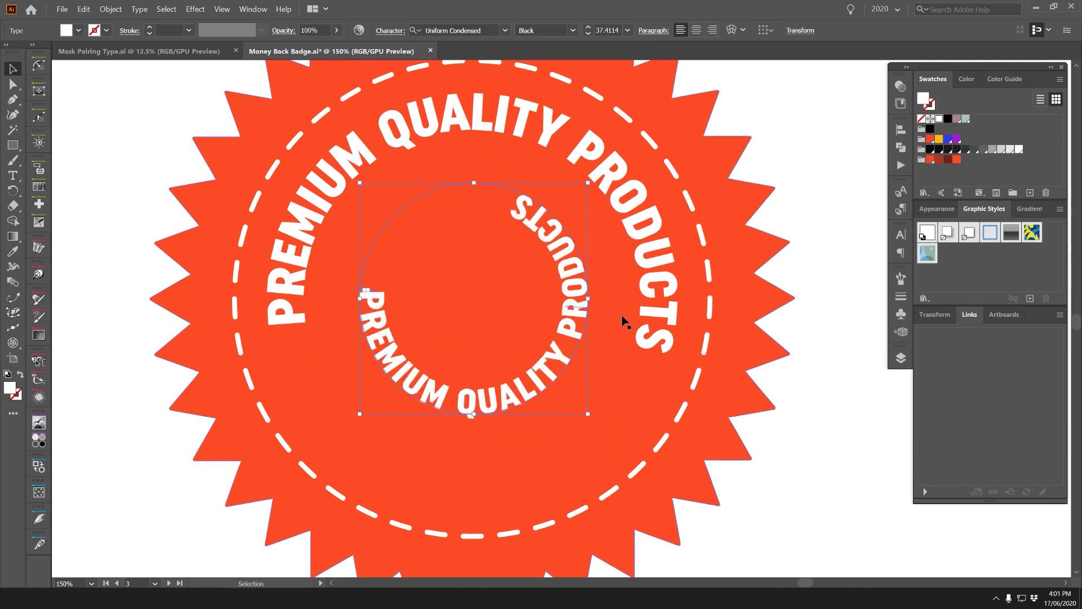
pyautogui.moveTo(604, 305); pyautogui.dragTo(681, 285)
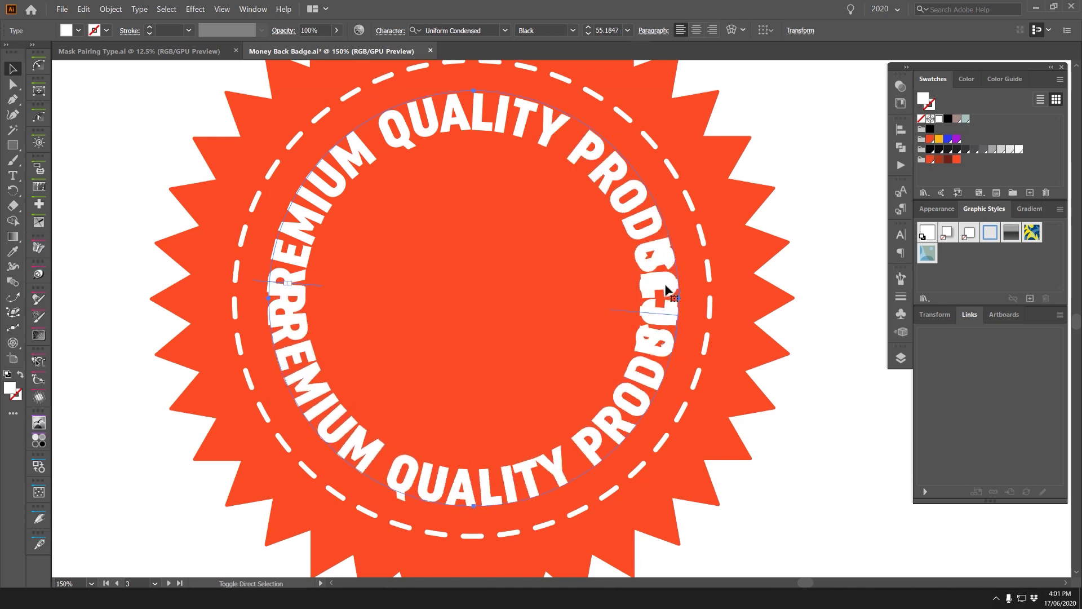
# Step: Color the copied lower curved text dark red
pyautogui.press('t')
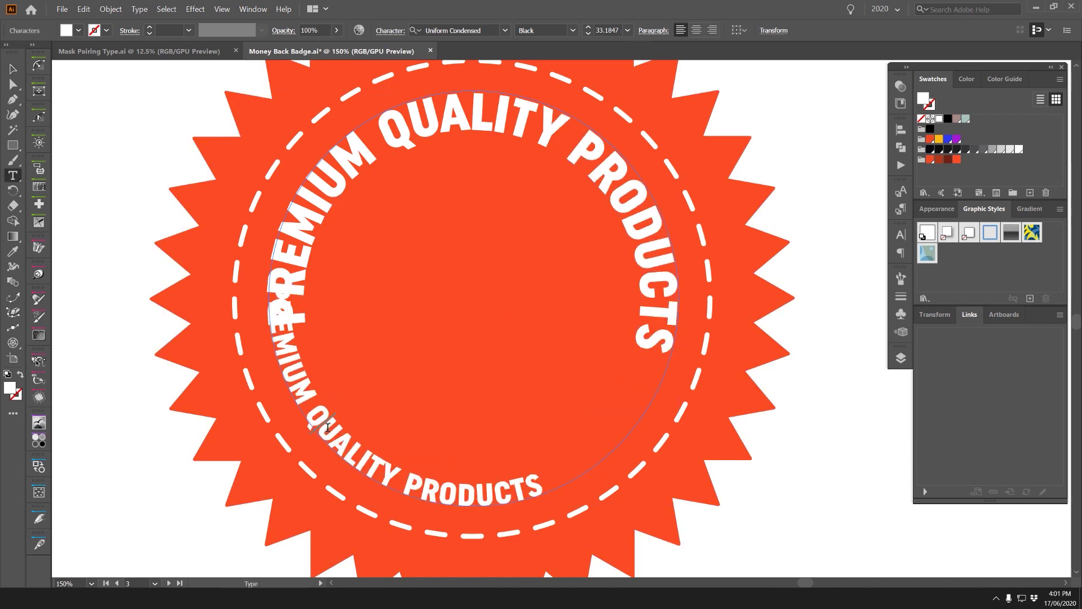
pyautogui.tripleClick(332, 427)
pyautogui.press('Escape')
pyautogui.hotkey('ctrl', '-')
pyautogui.hotkey('ctrl', '-')
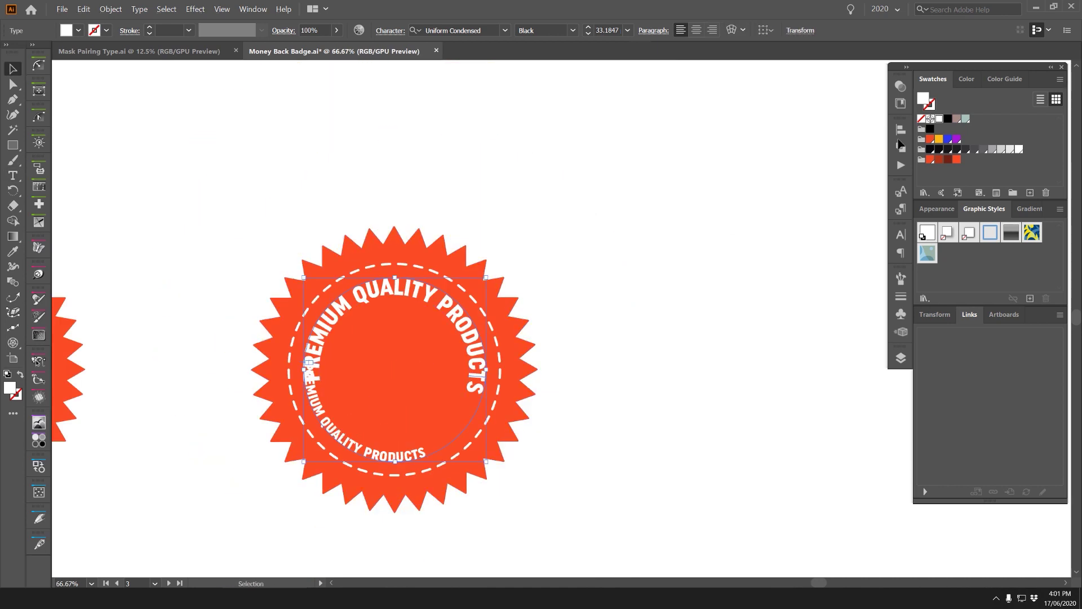
pyautogui.click(950, 159)
pyautogui.hotkey('ctrl', '-')
pyautogui.hotkey('ctrl', '-')
pyautogui.hotkey('ctrl', '-')
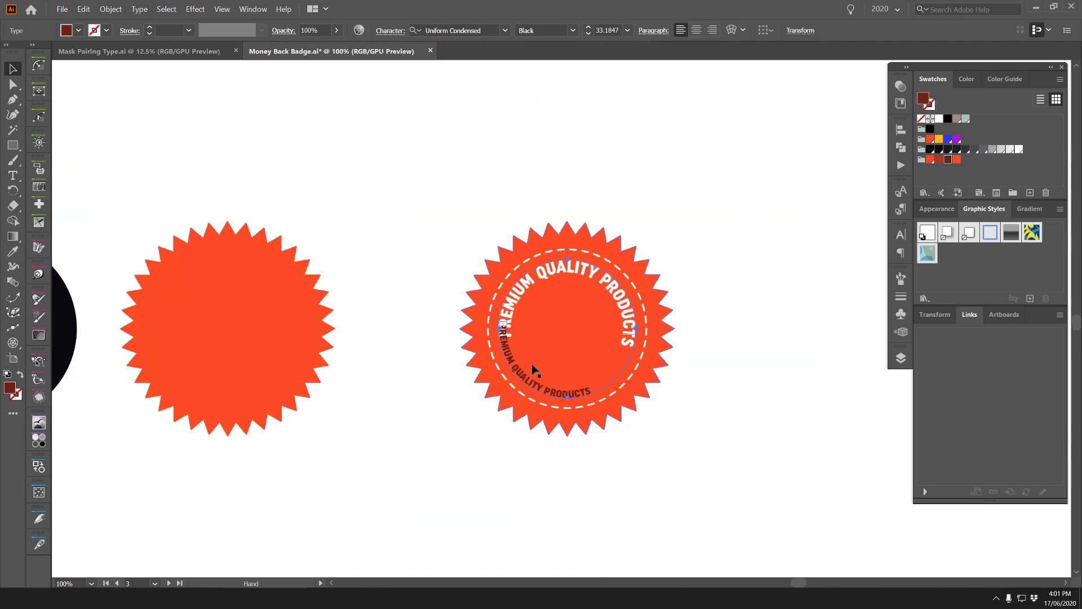
# Step: Replace the copied curved text's wording with 30 DAY GUARANTEE
pyautogui.scroll(3, 218, 302)
pyautogui.hscroll(6, 756, 327)
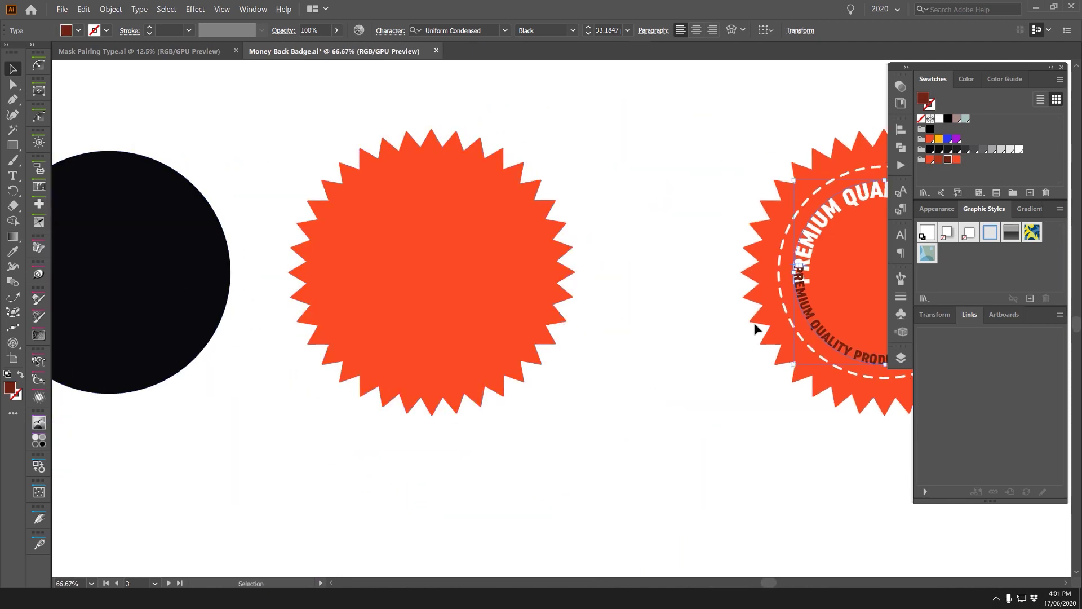
pyautogui.scroll(1, 617, 361)
pyautogui.click(617, 360)
pyautogui.scroll(1, 618, 360)
pyautogui.press('t')
pyautogui.write('3')
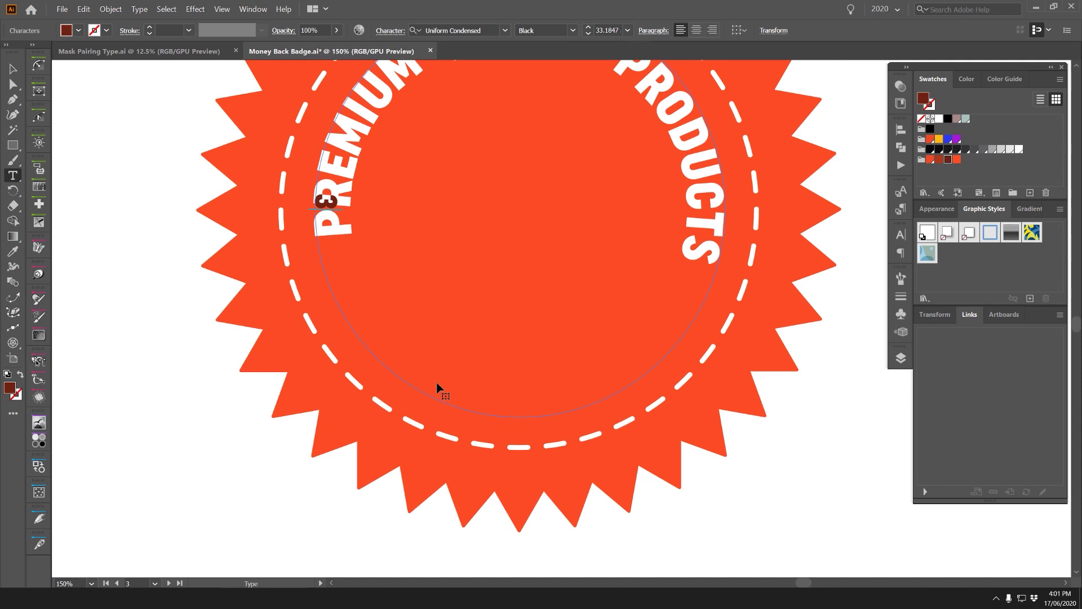
pyautogui.write('0 DAU GARANTE')
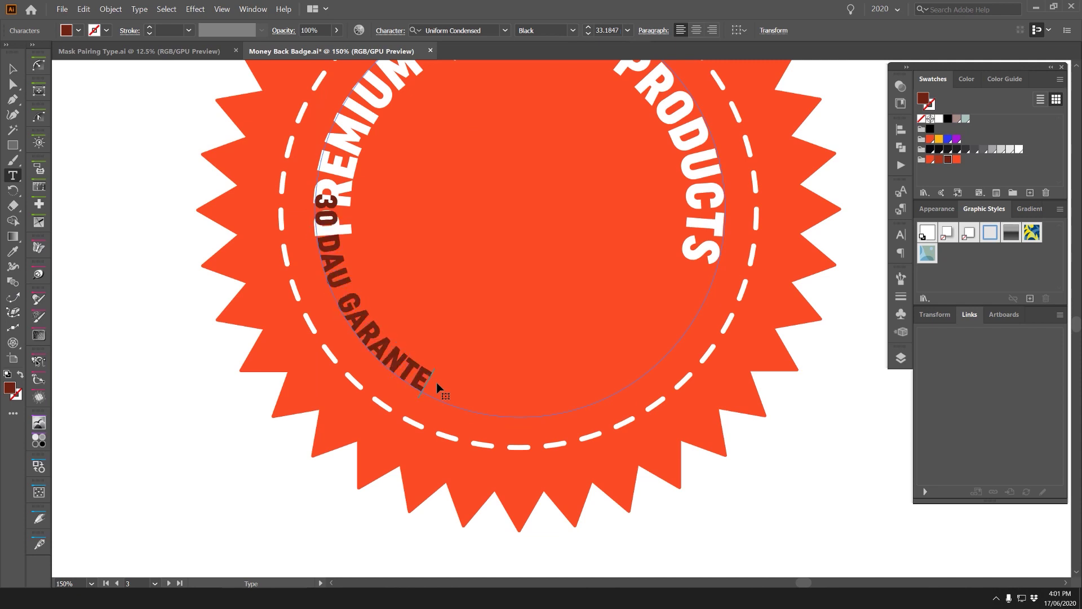
pyautogui.write('E')
pyautogui.press('Escape')
# Step: Slide the new text around to the circle's bottom, comparing against the blue reference badge
pyautogui.moveTo(340, 207); pyautogui.dragTo(420, 330)
pyautogui.hotkey('ctrl', '-')
pyautogui.hotkey('ctrl', '-')
pyautogui.moveTo(575, 305); pyautogui.dragTo(932, 304)
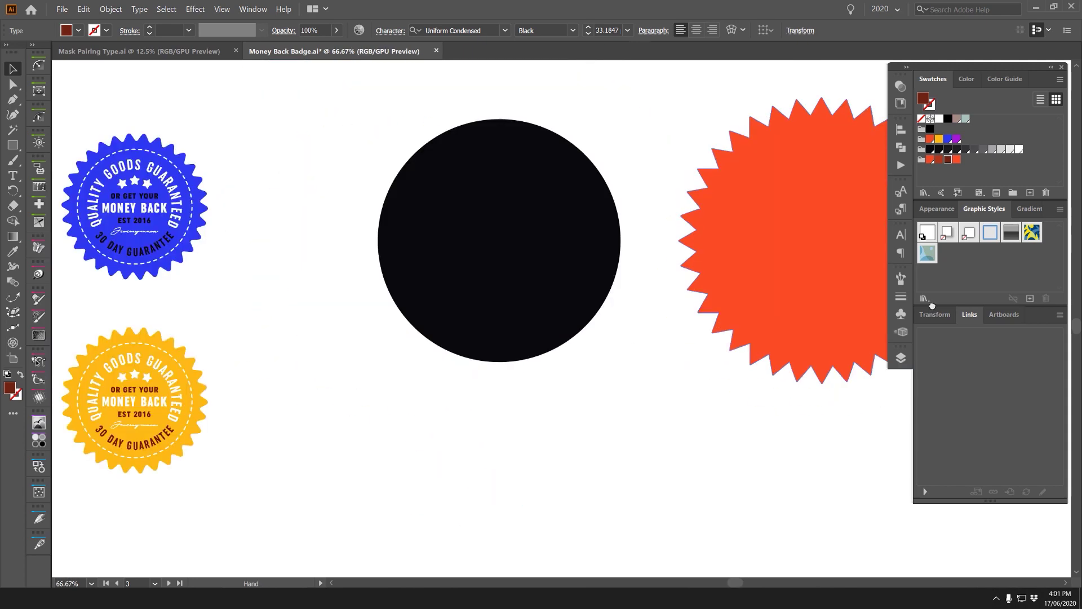
pyautogui.hotkey('ctrl', '+')
pyautogui.hotkey('ctrl', '+')
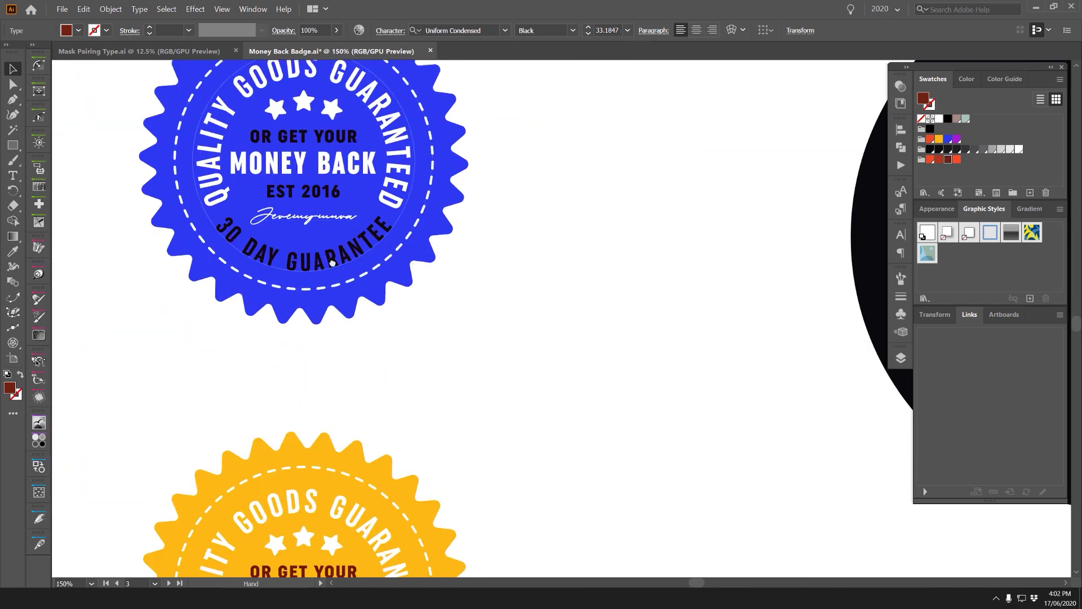
pyautogui.hscroll(10, 332, 263)
pyautogui.moveTo(604, 249); pyautogui.dragTo(147, 314)
pyautogui.scroll(-3, 441, 309)
pyautogui.scroll(3, 442, 309)
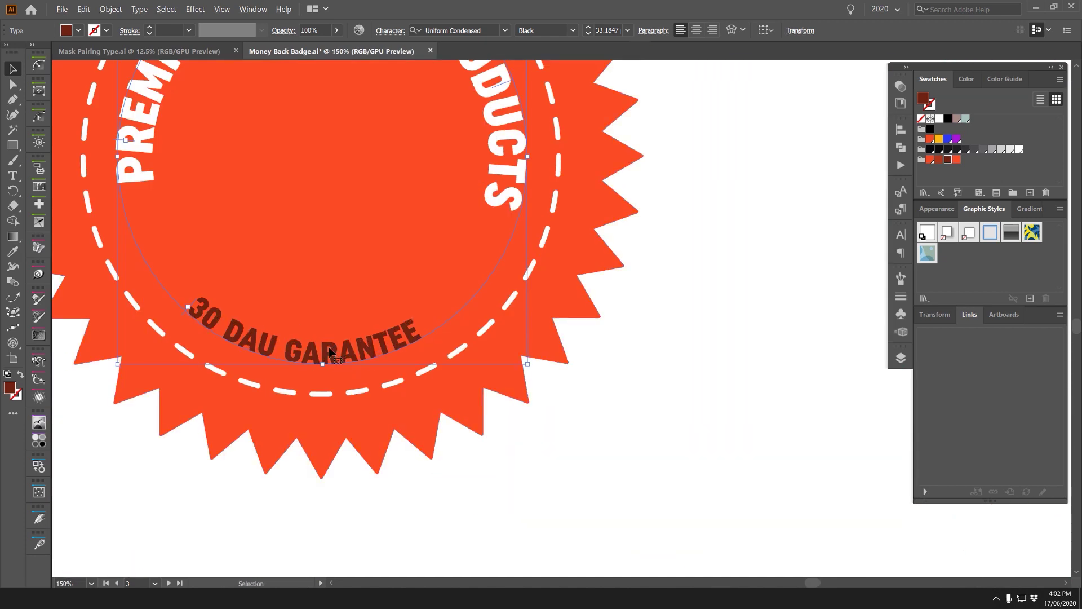
# Step: Fix the typos so the bottom text reads 30 DAY GUARANTEE
pyautogui.write('t')
pyautogui.write('U')
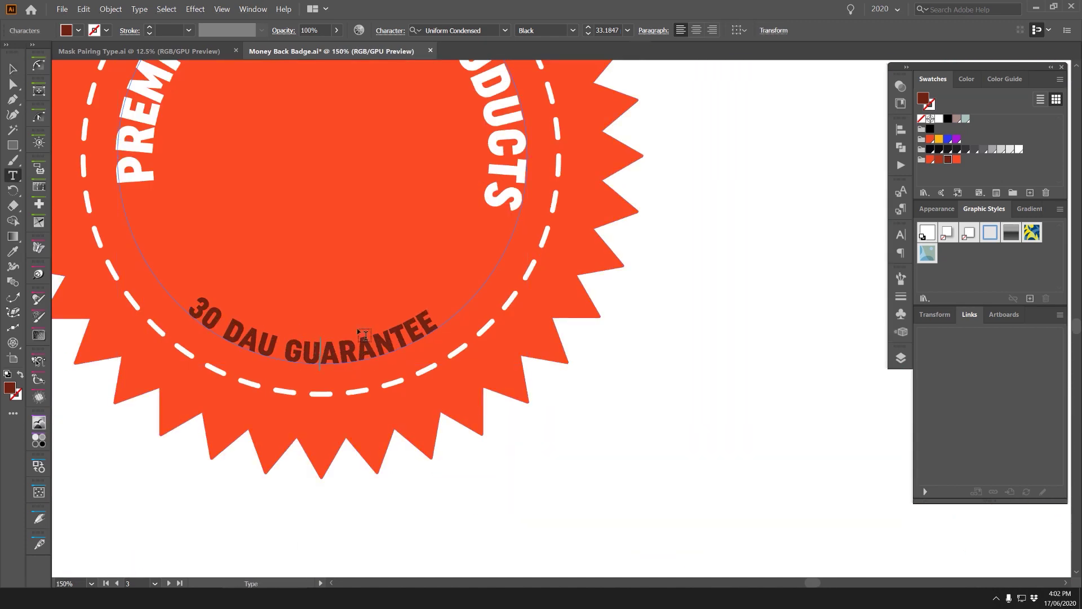
pyautogui.hscroll(-5, 360, 329)
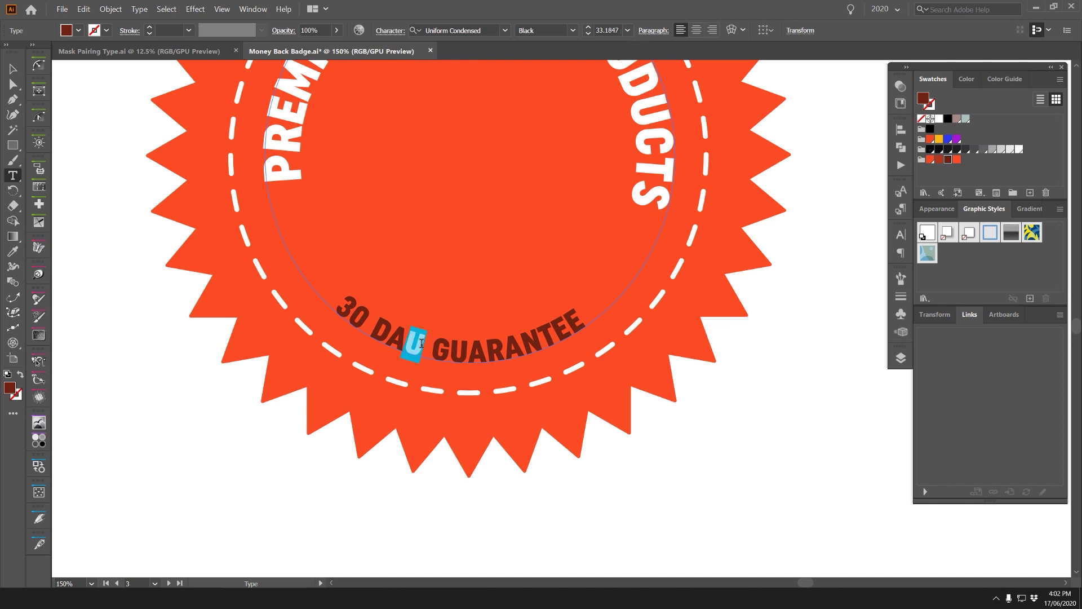
pyautogui.write('Y')
pyautogui.press('Escape')
# Step: Enlarge 30 DAY GUARANTEE to about 55 pt and shift its start counter-clockwise along the circle
pyautogui.hotkey('ctrl', 'shift', '.')
pyautogui.hotkey('ctrl', 'shift', '.')
pyautogui.hotkey('ctrl', 'shift', '.')
pyautogui.hotkey('ctrl', 'shift', '.')
pyautogui.hotkey('ctrl', 'shift', '.')
pyautogui.hotkey('ctrl', 'shift', '.')
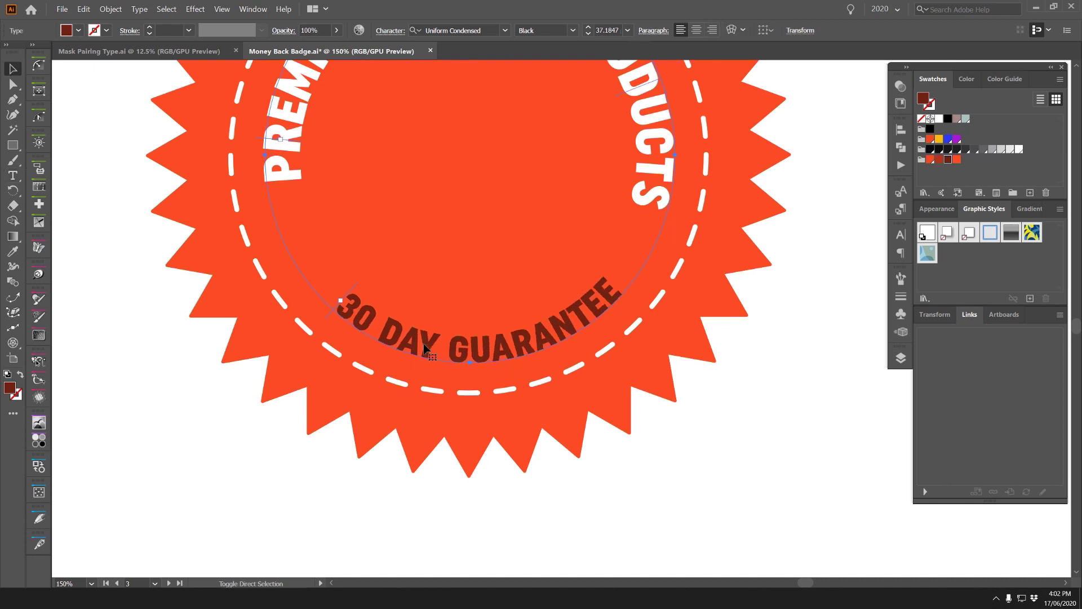
pyautogui.hotkey('ctrl', 'shift', '.')
pyautogui.hotkey('ctrl', 'shift', '.')
pyautogui.hotkey('ctrl', 'shift', '.')
pyautogui.hotkey('ctrl', 'shift', '.')
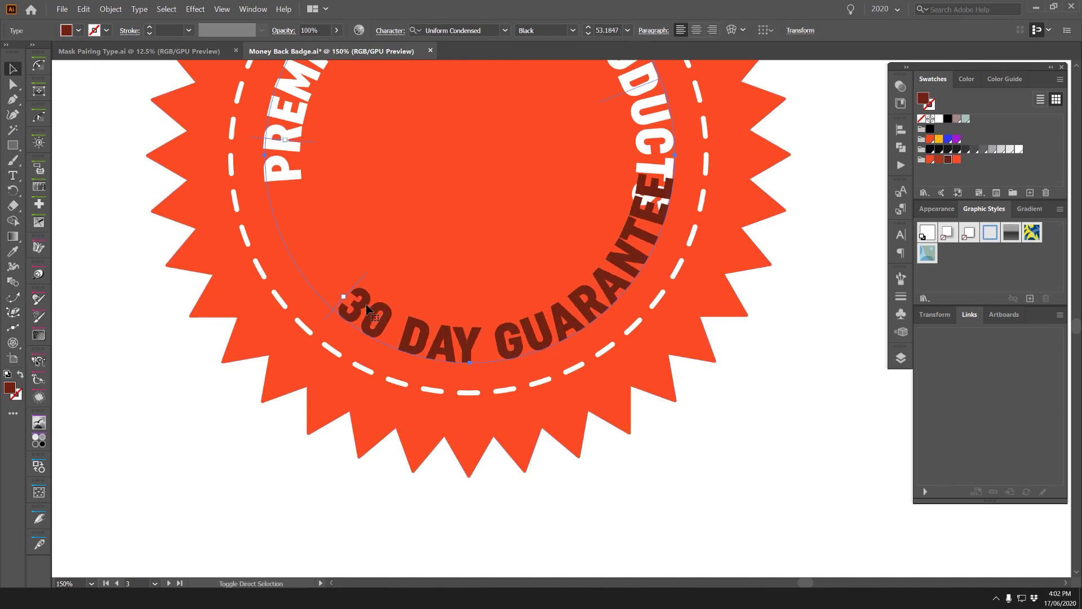
pyautogui.moveTo(355, 282); pyautogui.dragTo(326, 209)
pyautogui.hotkey('ctrl', 'shift', '.')
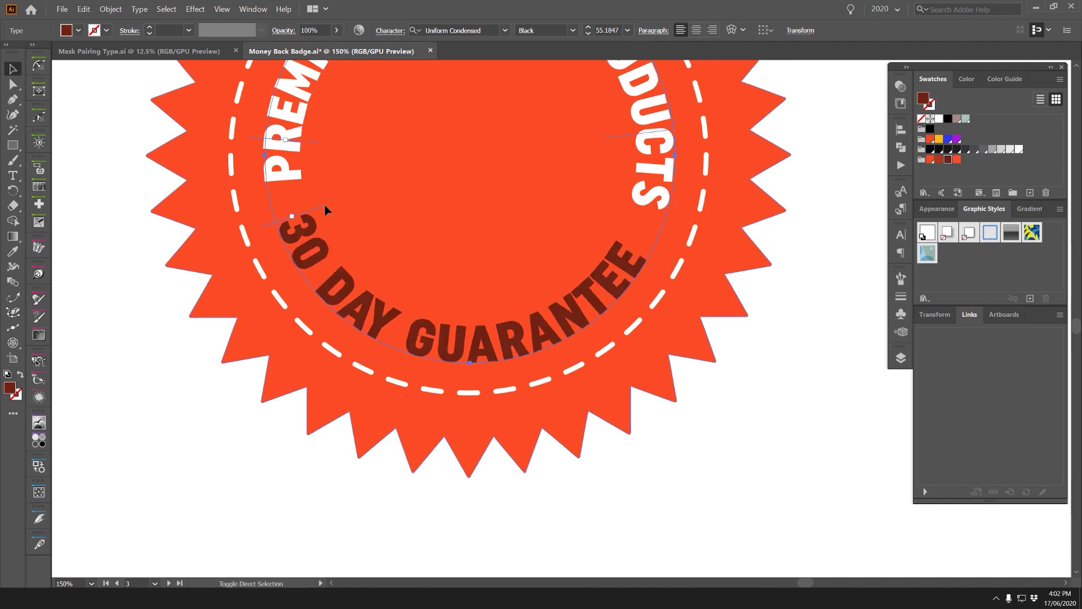
pyautogui.moveTo(379, 181); pyautogui.dragTo(401, 213)
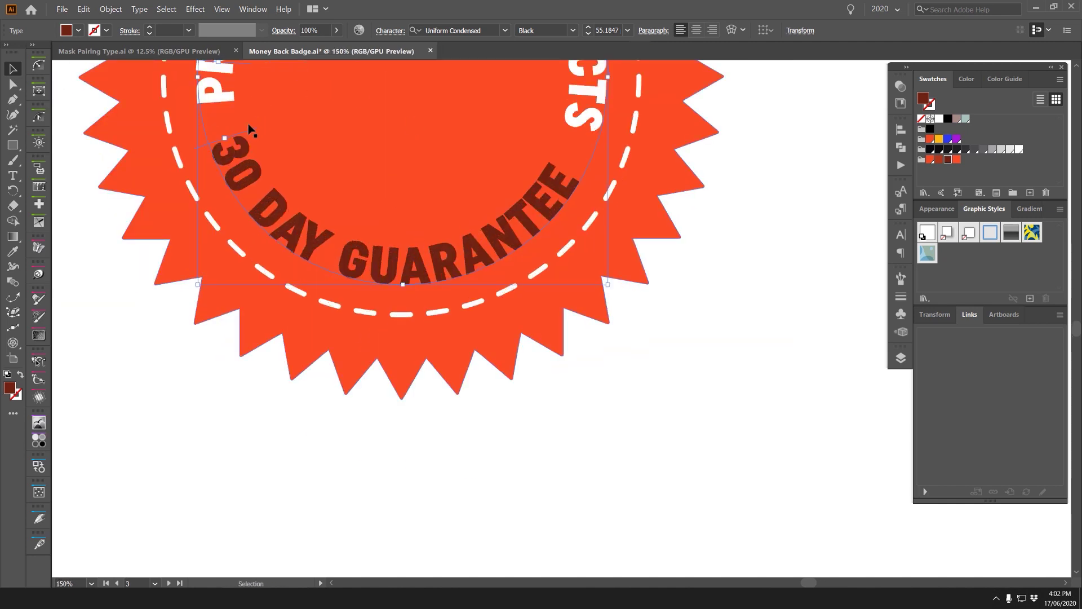
pyautogui.scroll(-1, 246, 140)
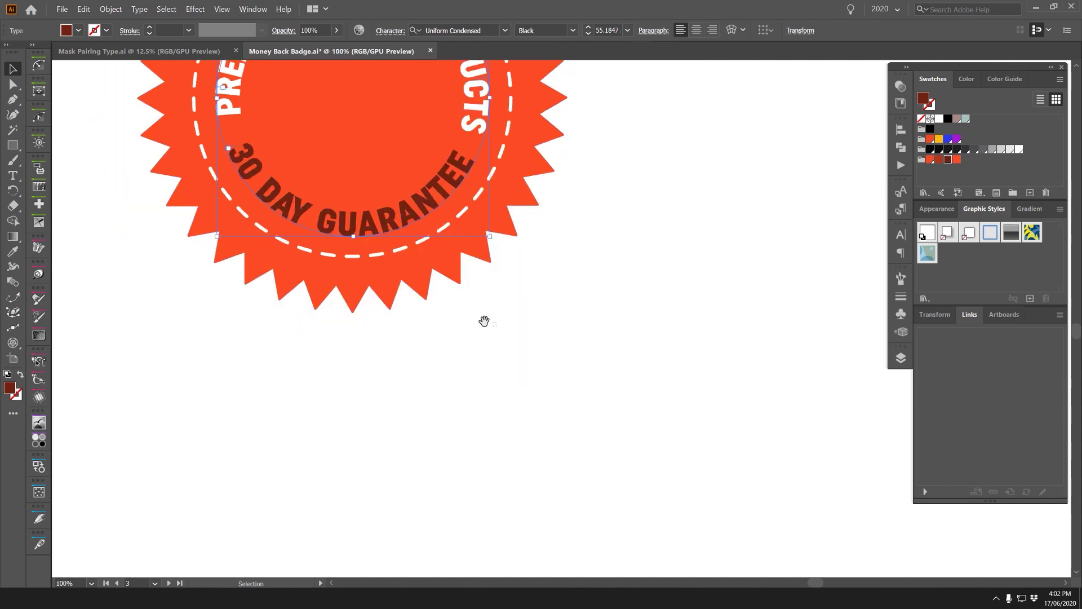
pyautogui.moveTo(484, 321); pyautogui.dragTo(637, 456)
pyautogui.scroll(-1, 637, 457)
pyautogui.scroll(2, 692, 361)
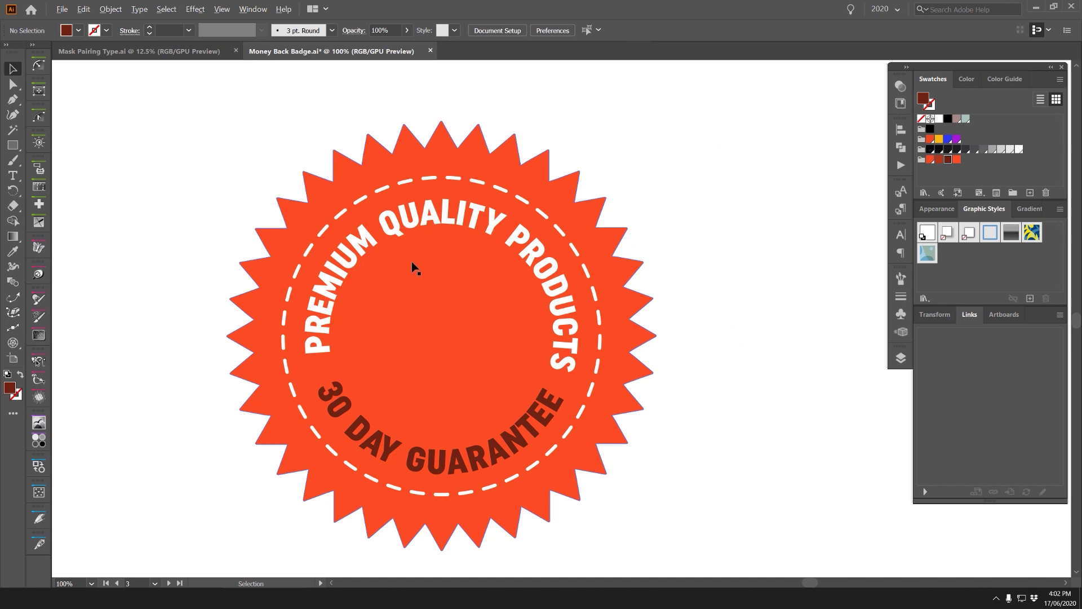
pyautogui.scroll(1, 412, 261)
# Step: Place new point text in the badge centre styled like the white badge lettering
pyautogui.press('t')
pyautogui.click(394, 332)
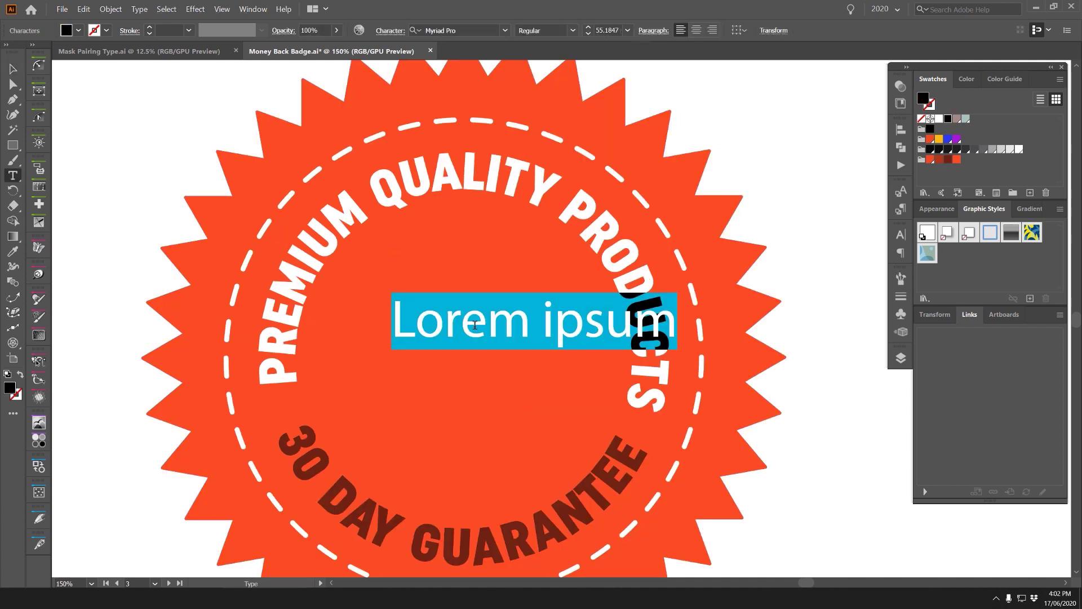
pyautogui.press('Escape')
pyautogui.press('i')
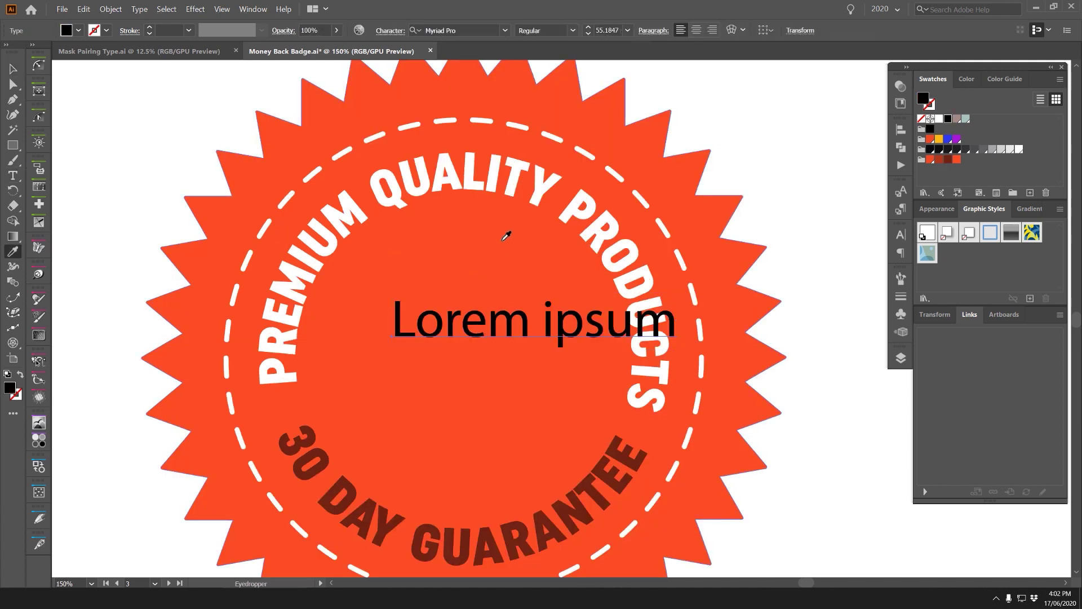
pyautogui.click(529, 182)
pyautogui.press('v')
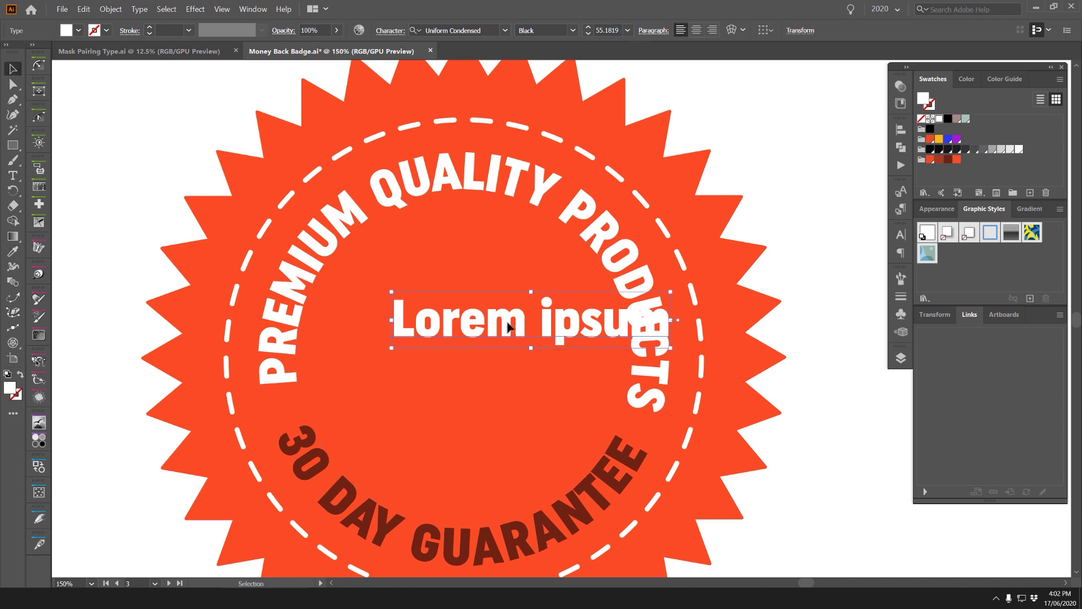
pyautogui.moveTo(518, 305); pyautogui.dragTo(458, 309)
# Step: Type MONEY BACK and break it onto two lines
pyautogui.doubleClick(453, 319)
pyautogui.hotkey('ctrl', 'a')
pyautogui.write('MON')
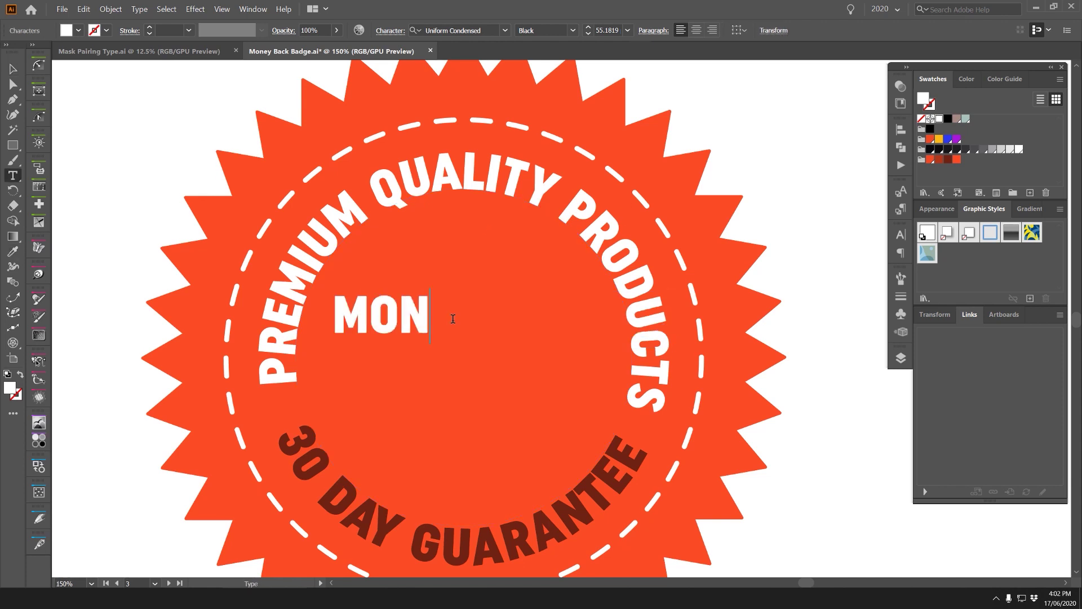
pyautogui.write('EY BACK')
pyautogui.press('Escape')
pyautogui.doubleClick(500, 313)
pyautogui.press('BackSpace')
pyautogui.press('Return')
pyautogui.press('Escape')
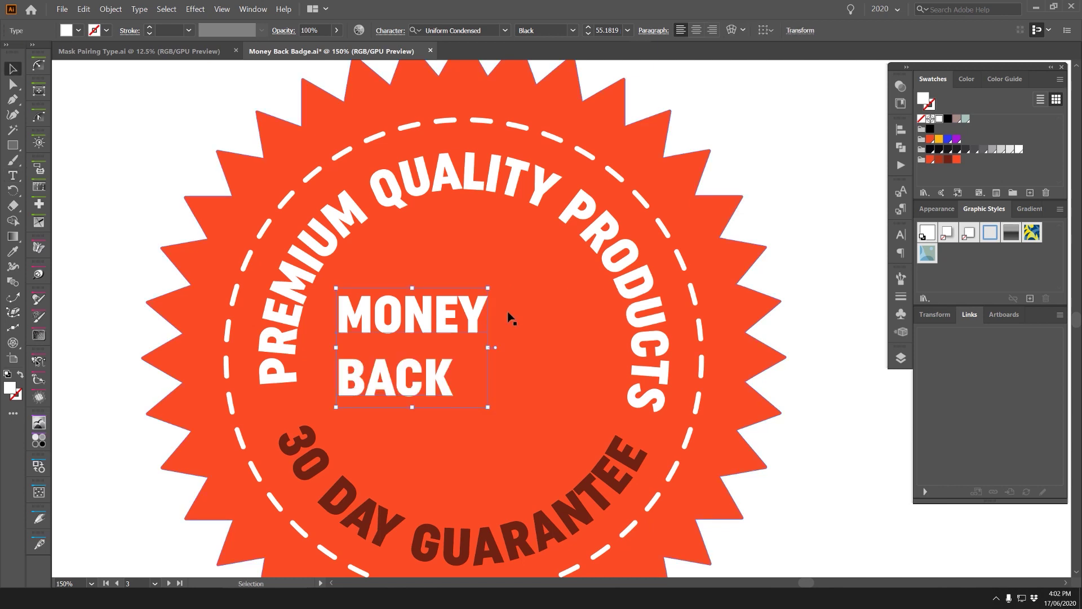
# Step: Centre-align MONEY BACK in the badge's middle and fine-tune its line spacing
pyautogui.hotkey('ctrl', 'shift', 'c')
pyautogui.moveTo(395, 302); pyautogui.dragTo(511, 279)
pyautogui.hotkey('alt', 'Up')
pyautogui.hotkey('alt', 'Up')
pyautogui.hotkey('alt', 'Up')
pyautogui.hotkey('alt', 'Down')
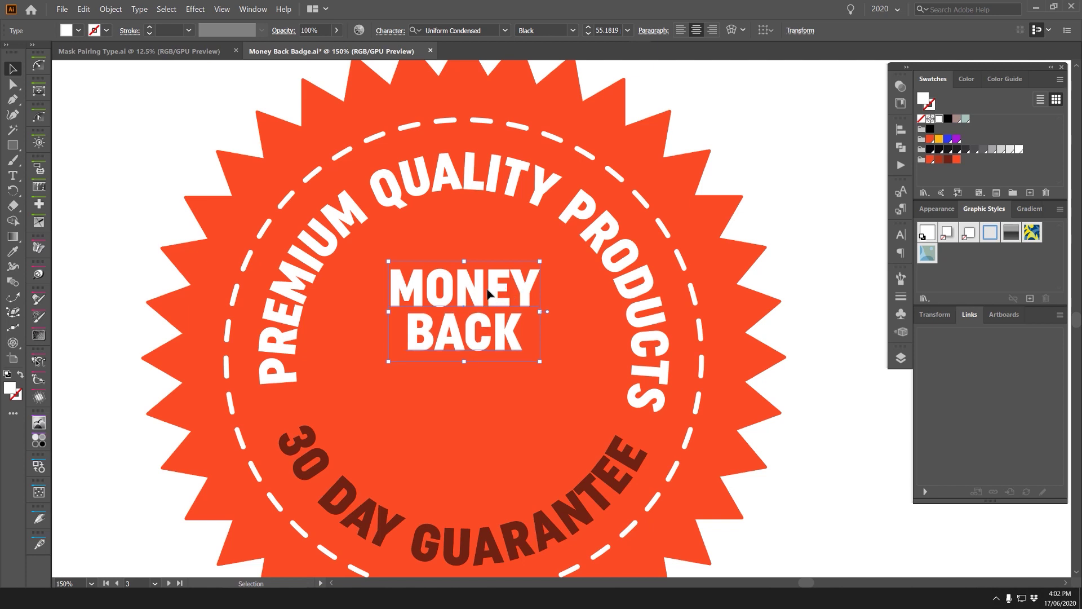
# Step: Duplicate MONEY BACK below the original and change the copy to EST 2020
pyautogui.scroll(-3, 522, 336)
pyautogui.moveTo(477, 244); pyautogui.dragTo(477, 377)
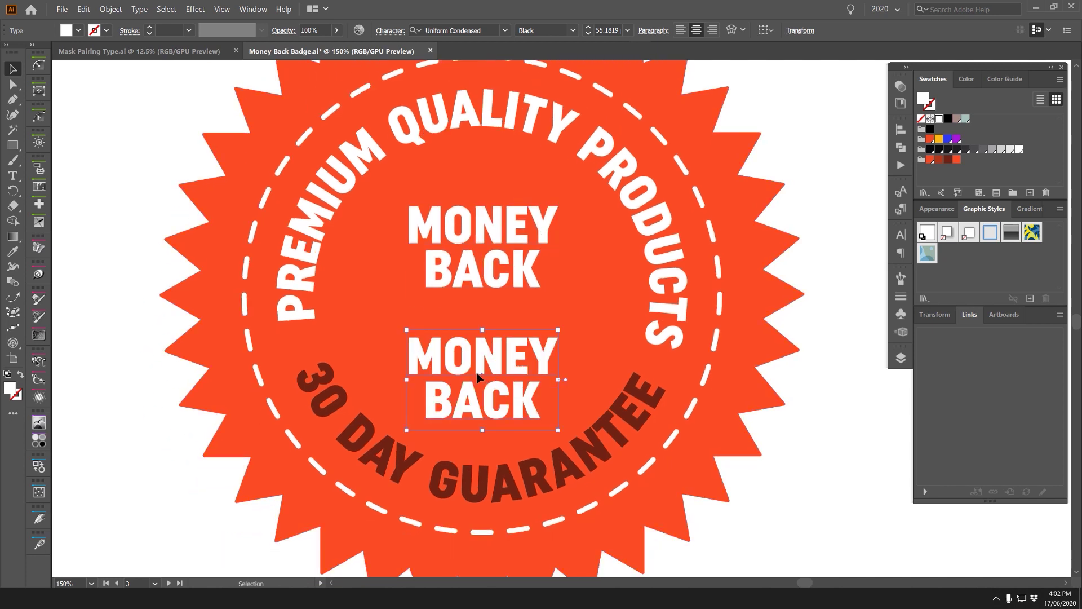
pyautogui.doubleClick(500, 350)
pyautogui.hotkey('ctrl', 'a')
pyautogui.write('EST 201`')
pyautogui.press('BackSpace')
pyautogui.write('6')
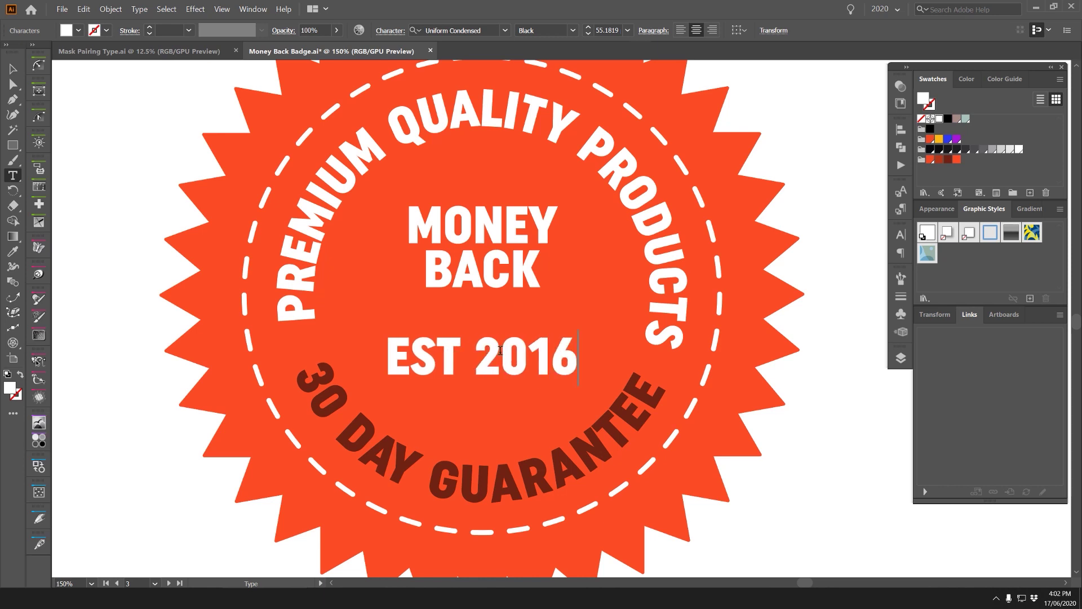
pyautogui.press('BackSpace')
pyautogui.write('0')
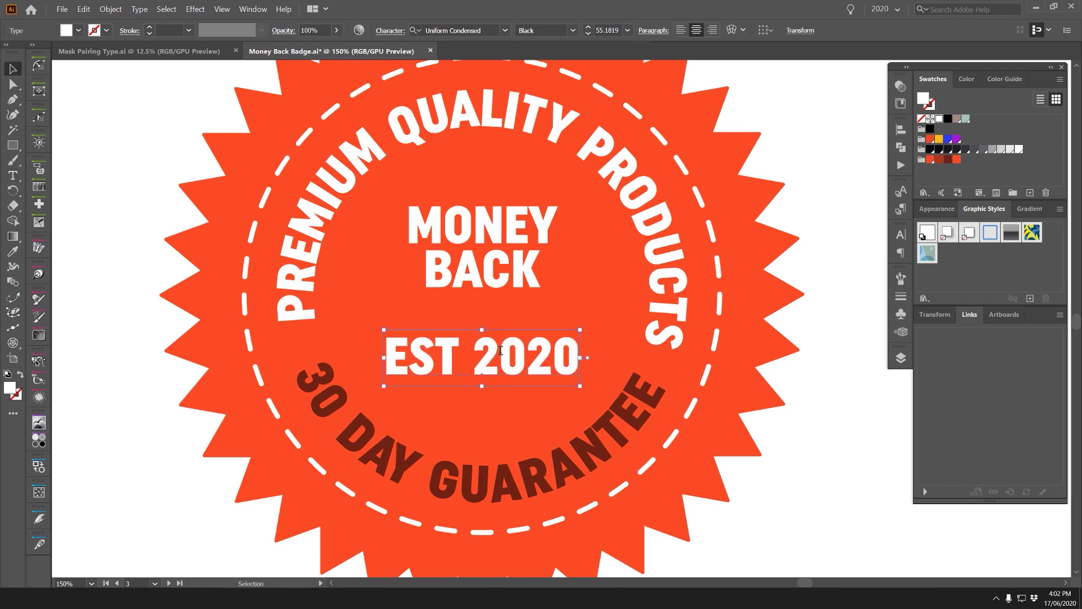
pyautogui.press('Escape')
# Step: Move EST 2020 lower, beneath MONEY BACK
pyautogui.scroll(1, 489, 338)
pyautogui.moveTo(478, 334); pyautogui.dragTo(488, 433)
pyautogui.scroll(-4, 488, 433)
pyautogui.scroll(2, 529, 317)
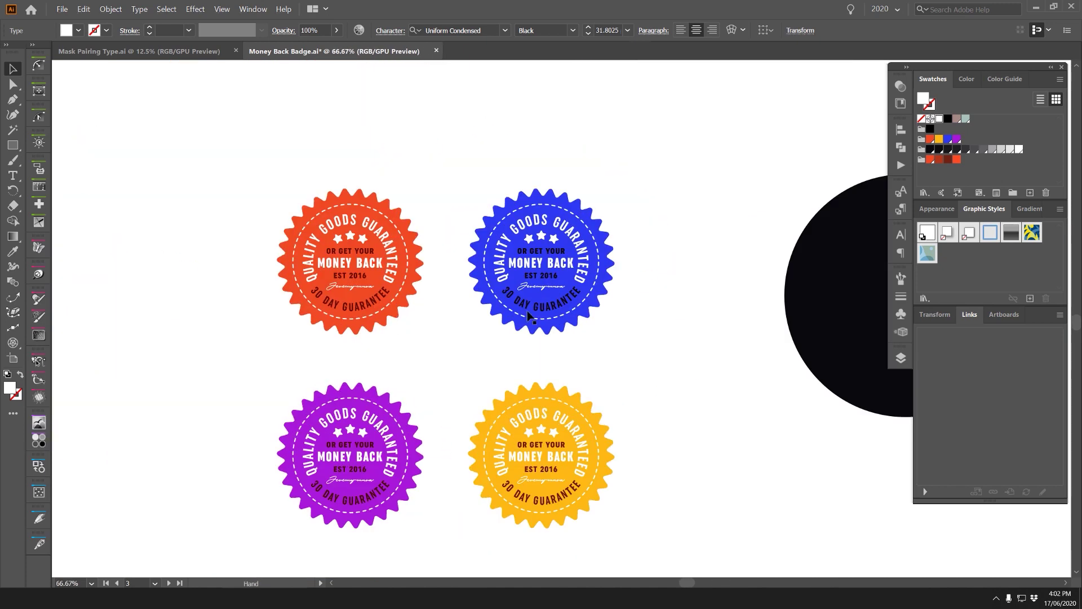
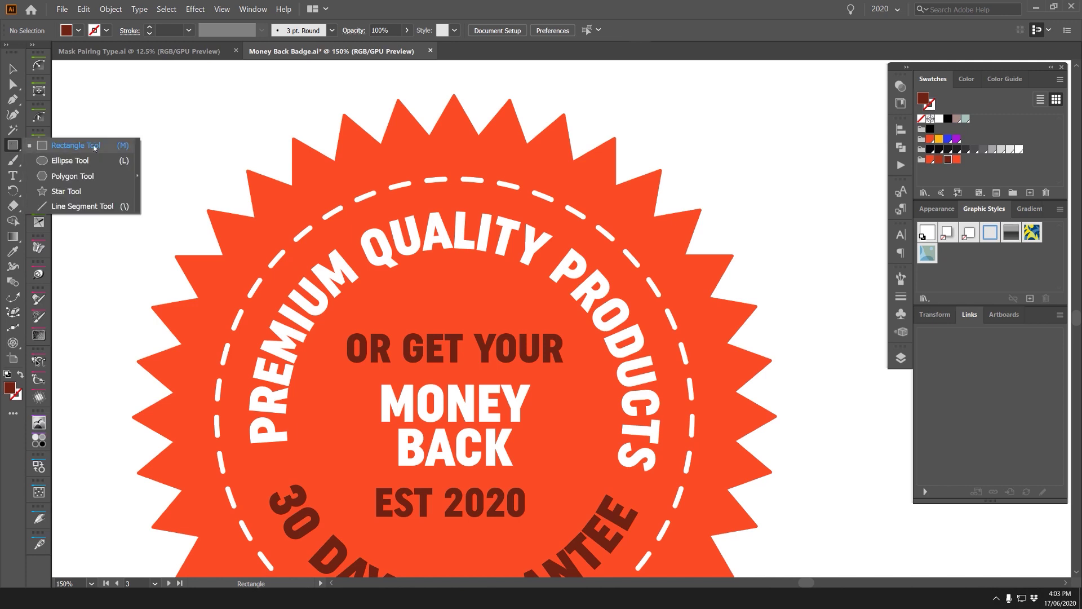
# Step: Draw a star in the badge centre, round all its corners, and nudge it up slightly
pyautogui.scroll(1, 462, 296)
pyautogui.moveTo(462, 296); pyautogui.dragTo(500, 341)
pyautogui.scroll(2, 473, 261)
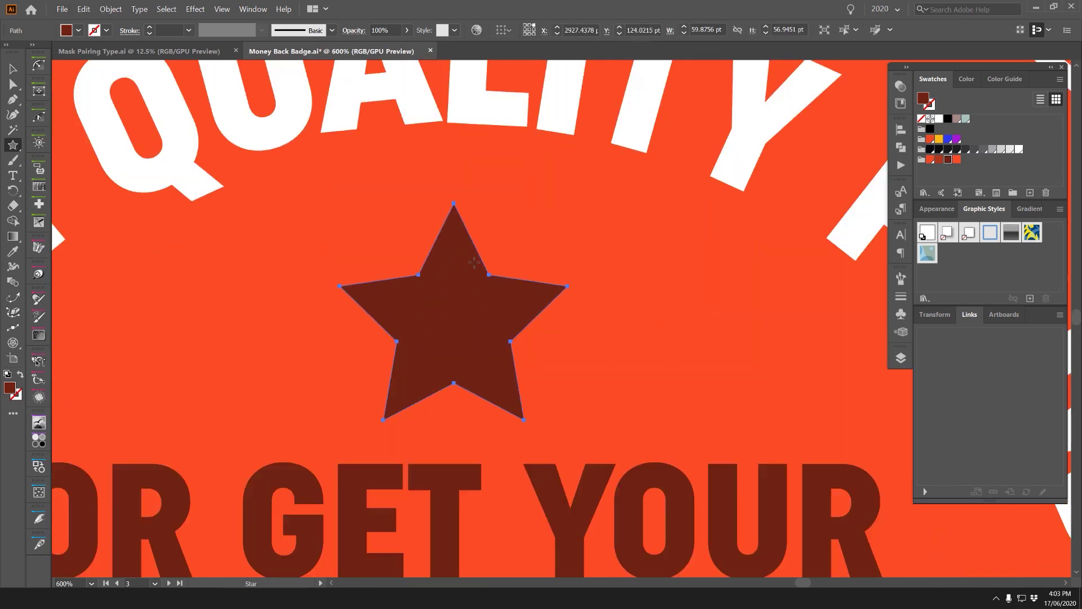
pyautogui.press('a')
pyautogui.scroll(2, 454, 219)
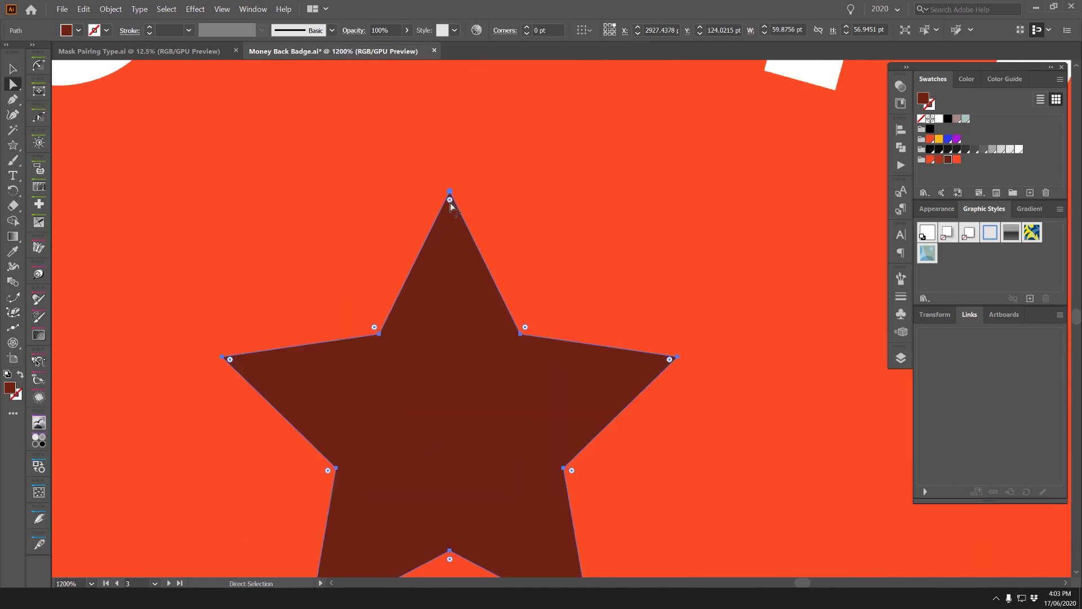
pyautogui.moveTo(450, 203); pyautogui.dragTo(457, 234)
pyautogui.scroll(-3, 457, 234)
pyautogui.press('v')
pyautogui.moveTo(479, 314); pyautogui.dragTo(479, 291)
# Step: Fill the star yellow, shrink it to about 40 pt wide, and move it above OR GET YOUR
pyautogui.click(939, 139)
pyautogui.scroll(-3, 657, 237)
pyautogui.click(657, 237)
pyautogui.scroll(3, 581, 254)
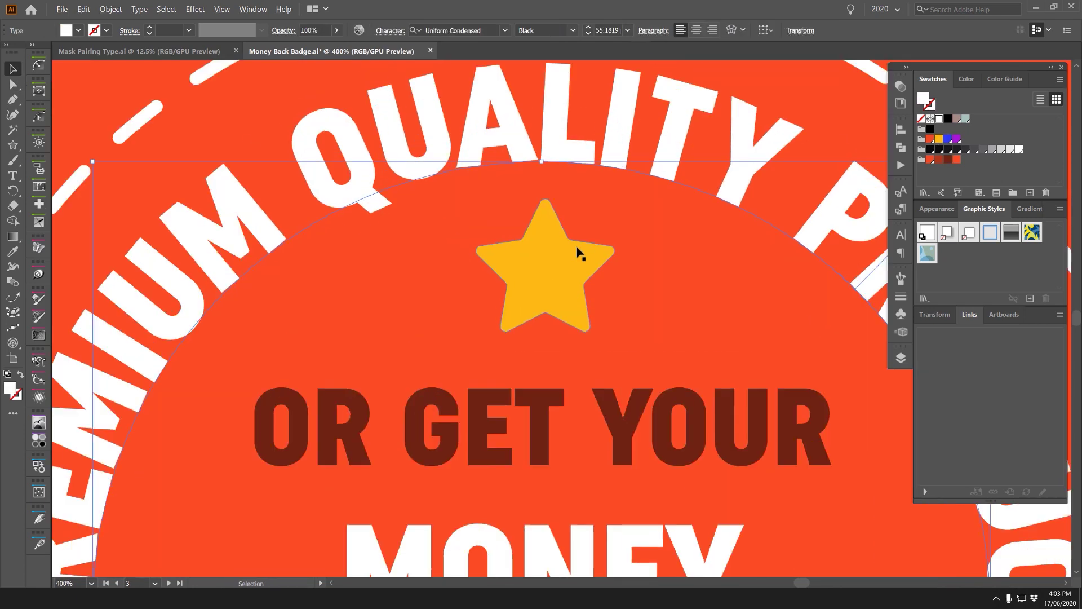
pyautogui.click(581, 254)
pyautogui.moveTo(551, 198); pyautogui.dragTo(549, 235)
pyautogui.moveTo(564, 295); pyautogui.dragTo(518, 200)
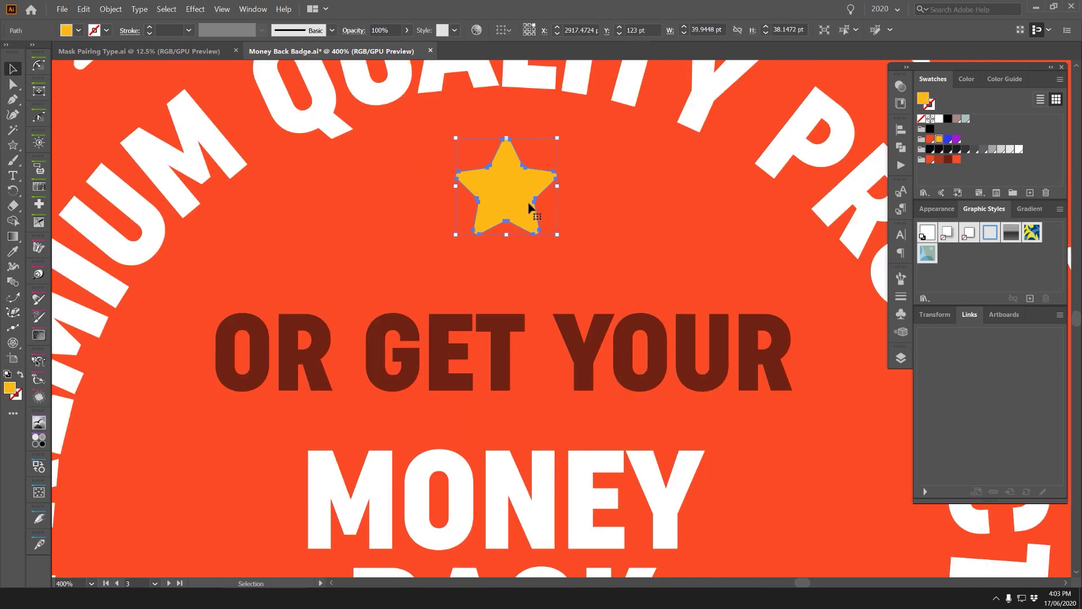
# Step: Draw a helper circle at the badge centre
pyautogui.scroll(-2, 518, 211)
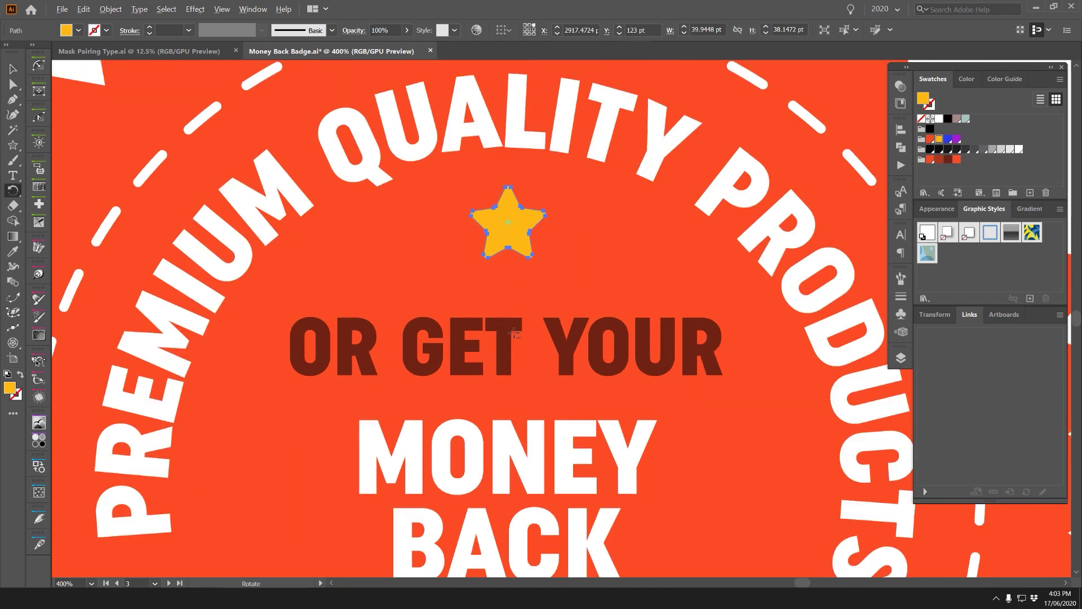
pyautogui.press('r')
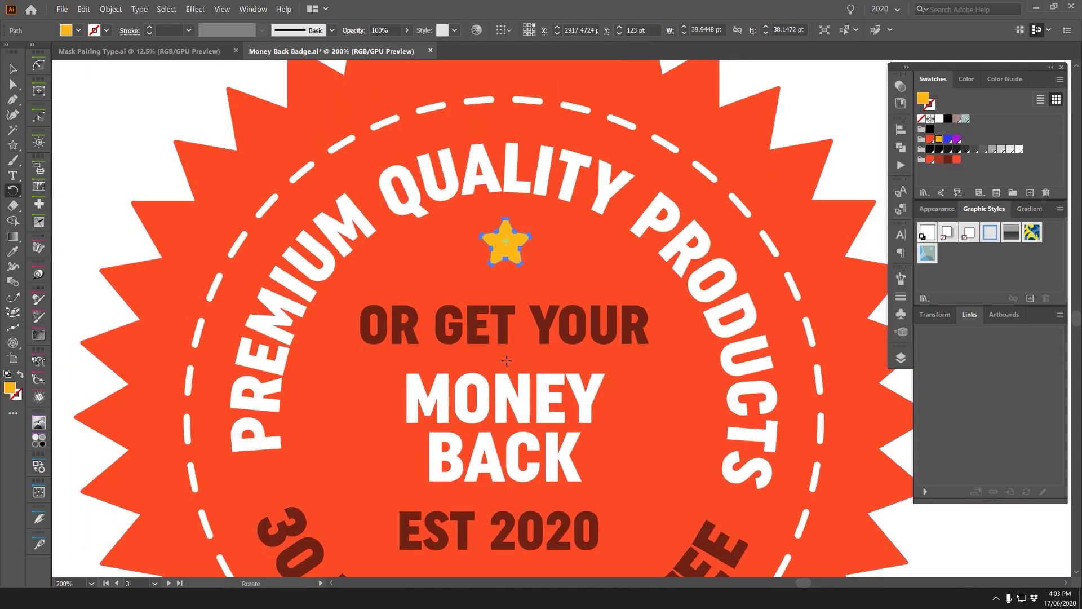
pyautogui.hotkey('alt', 'v')
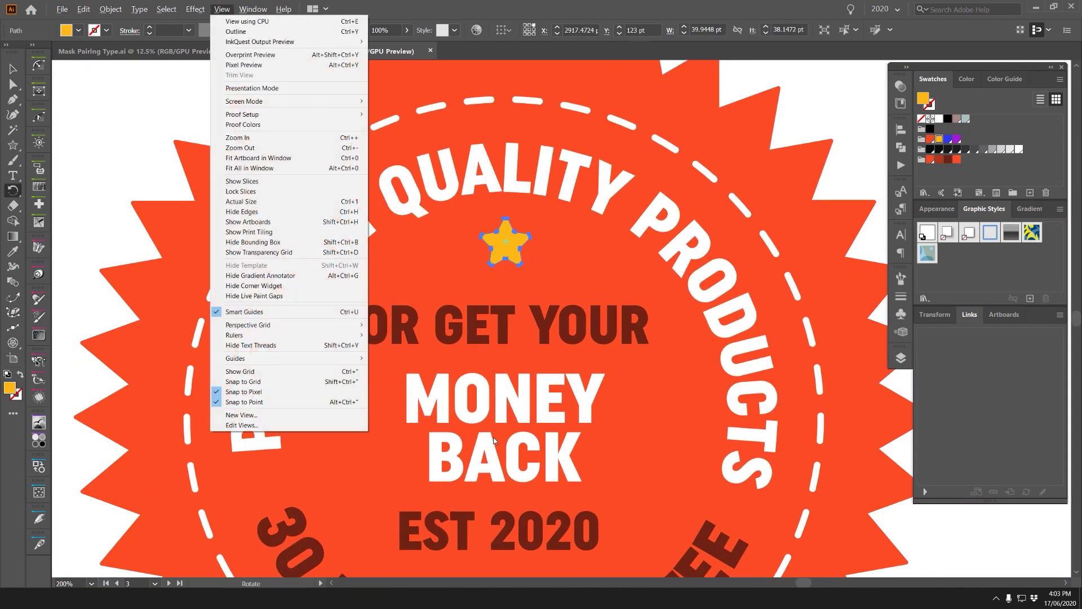
pyautogui.press('Escape')
pyautogui.press('l')
pyautogui.moveTo(471, 381)
pyautogui.mouseDown()
pyautogui.moveTo(530, 439)
pyautogui.moveTo(503, 423)
pyautogui.mouseUp()
pyautogui.press('v')
# Step: Try a trial rotation of the star around the circle's centre, then undo back to the upright star
pyautogui.click(505, 242)
pyautogui.press('r')
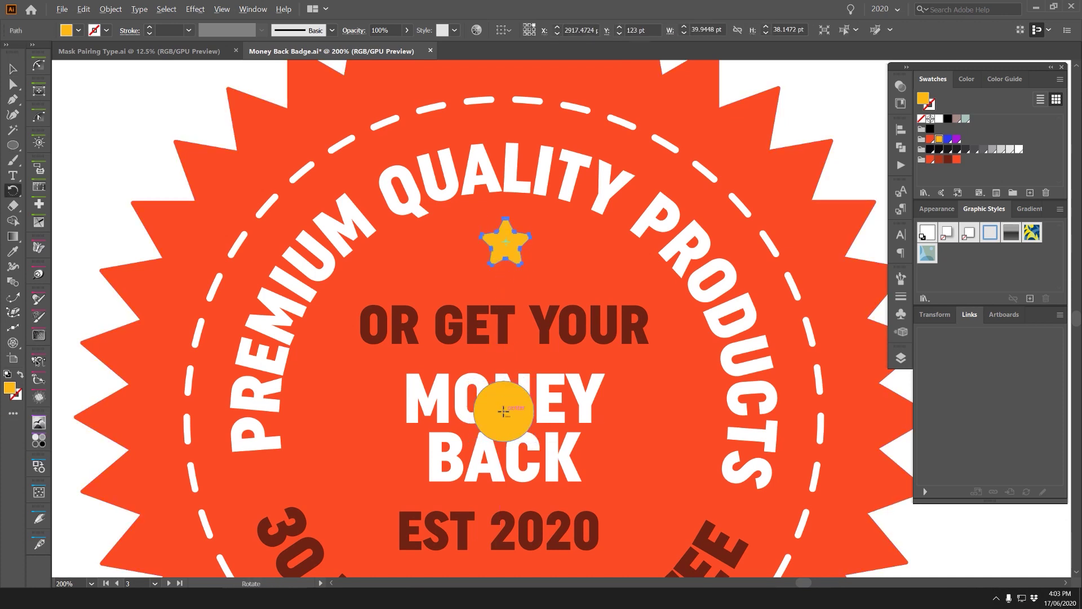
pyautogui.keyDown('alt'); pyautogui.click(503, 411); pyautogui.keyUp('alt')
pyautogui.press('Up')
pyautogui.click(698, 365)
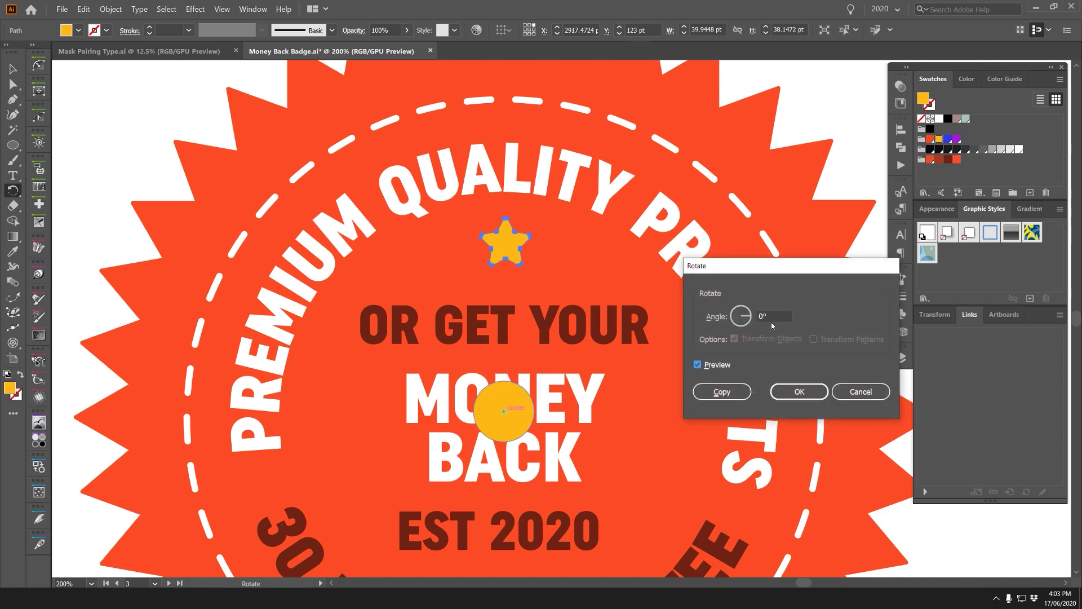
pyautogui.scroll(16, 778, 313)
pyautogui.scroll(6, 777, 312)
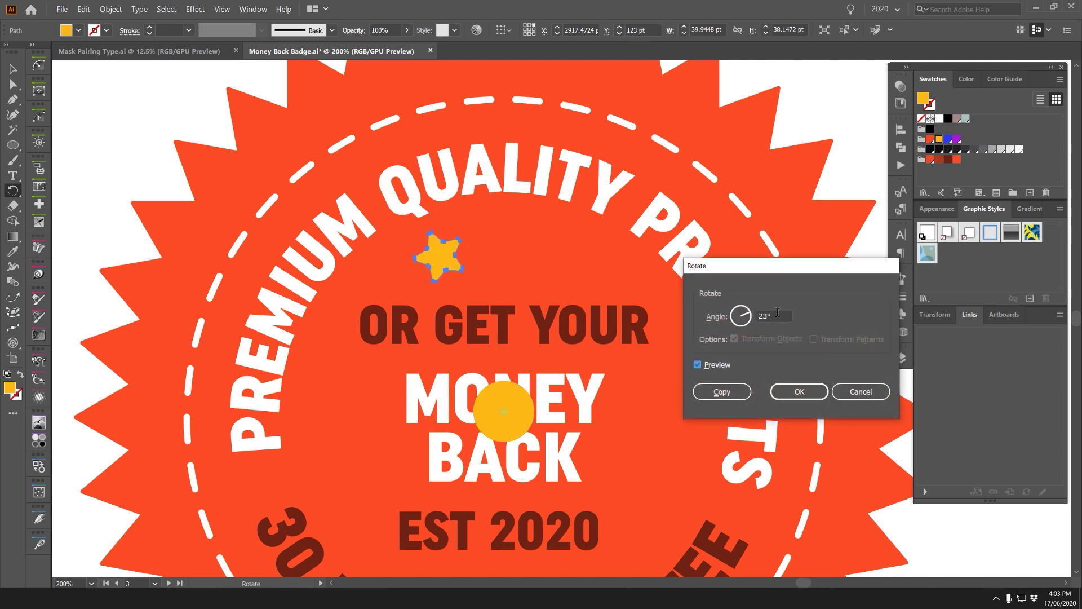
pyautogui.click(798, 391)
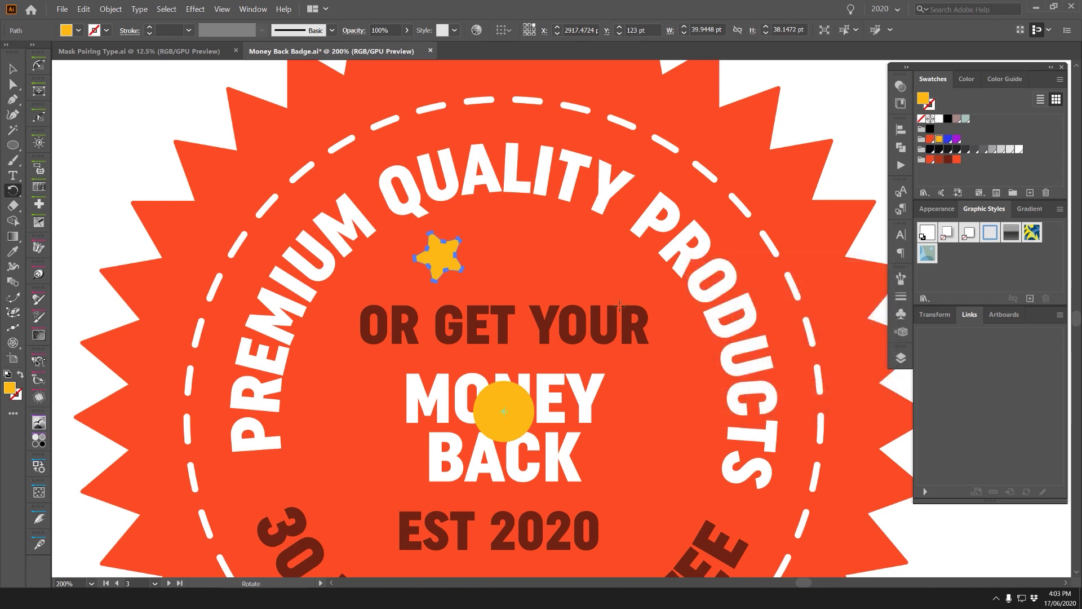
pyautogui.press('v')
pyautogui.hotkey('ctrl', 'z')
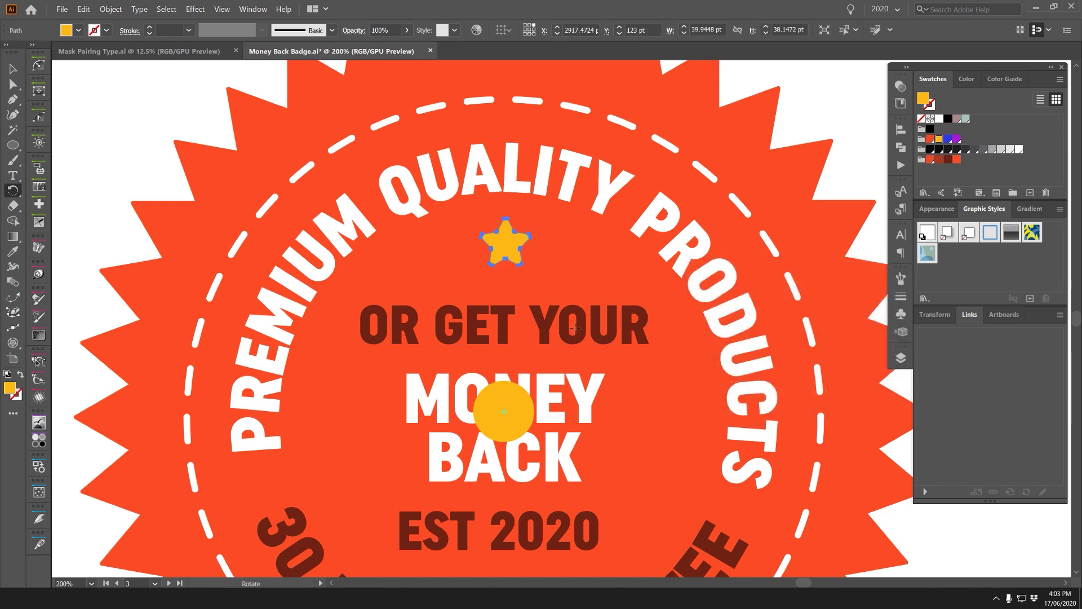
# Step: Make a copy of the star rotated 22.5° around the circle's centre
pyautogui.keyDown('alt'); pyautogui.click(502, 412); pyautogui.keyUp('alt')
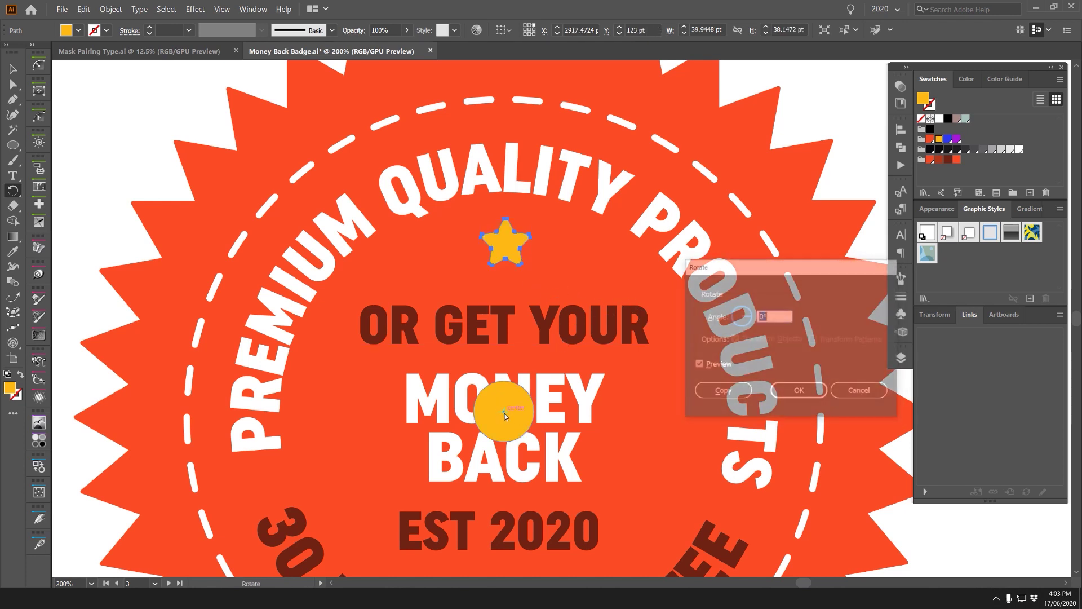
pyautogui.click(770, 316)
pyautogui.doubleClick(769, 316)
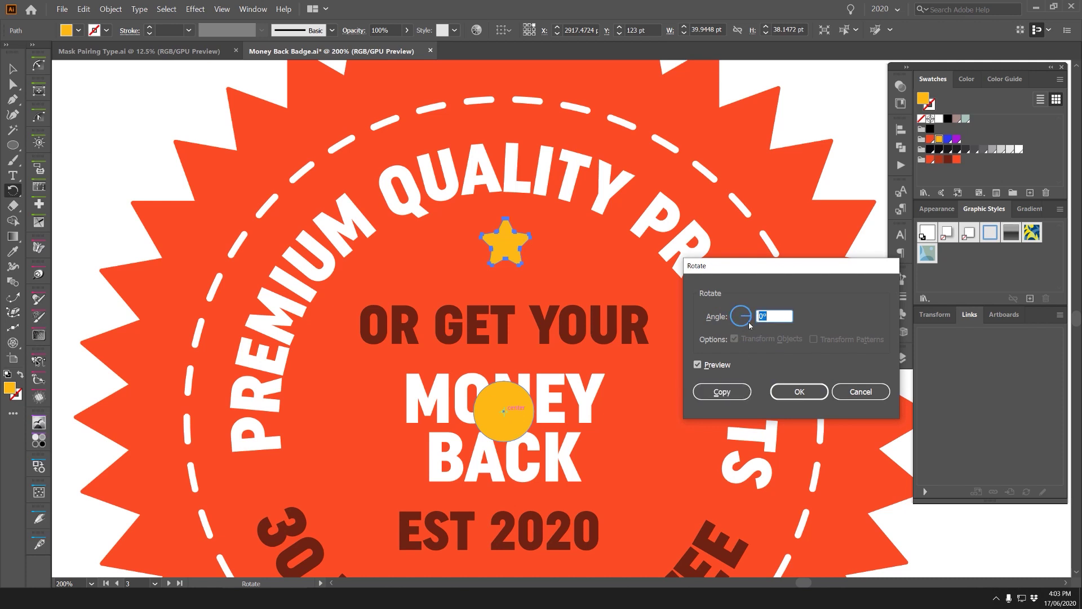
pyautogui.write('22.5')
pyautogui.click(722, 391)
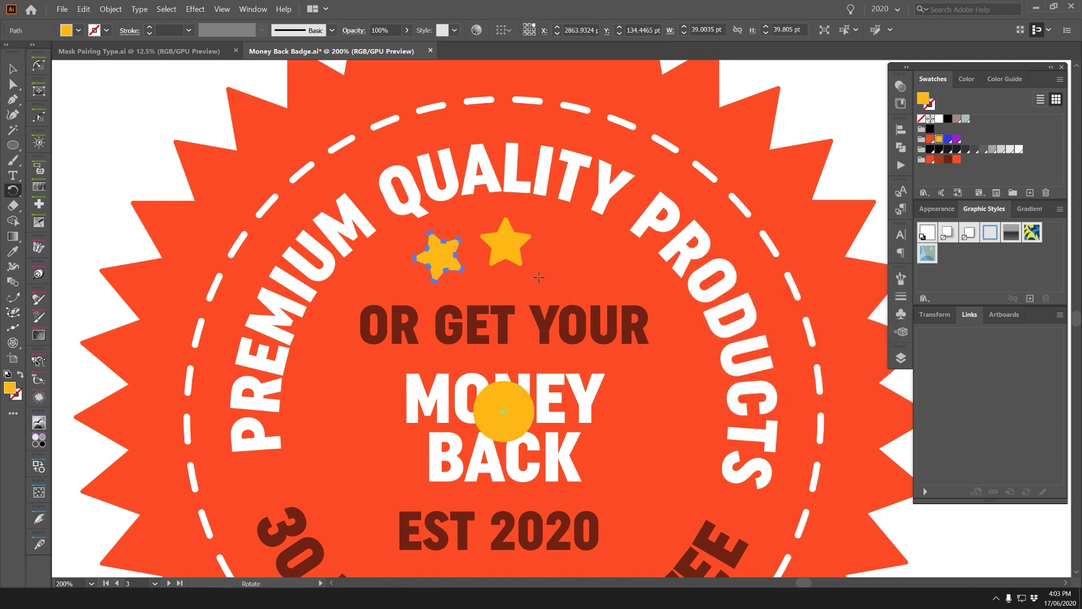
# Step: Mirror a copy of the star across a vertical axis through the middle star's base onto the right side
pyautogui.press('v')
pyautogui.press('o')
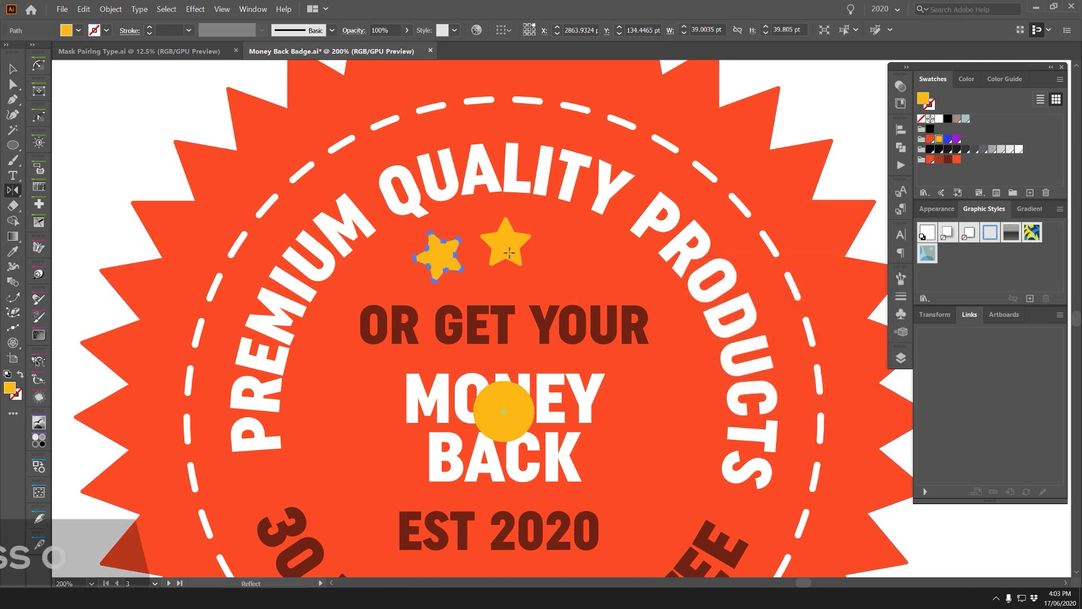
pyautogui.scroll(2, 508, 255)
pyautogui.scroll(2, 502, 265)
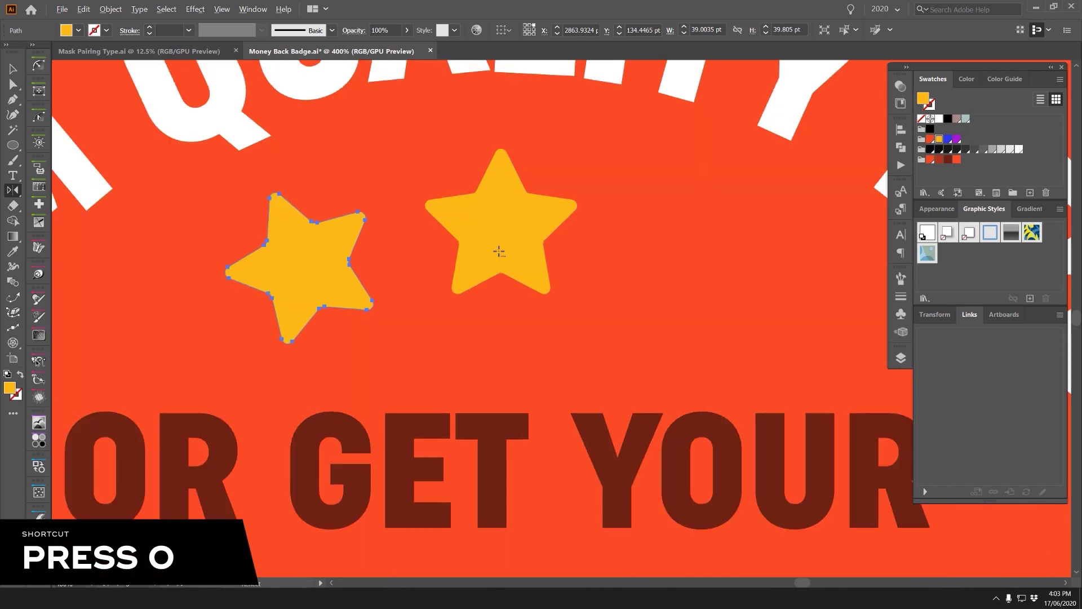
pyautogui.keyDown('alt'); pyautogui.click(500, 278); pyautogui.keyUp('alt')
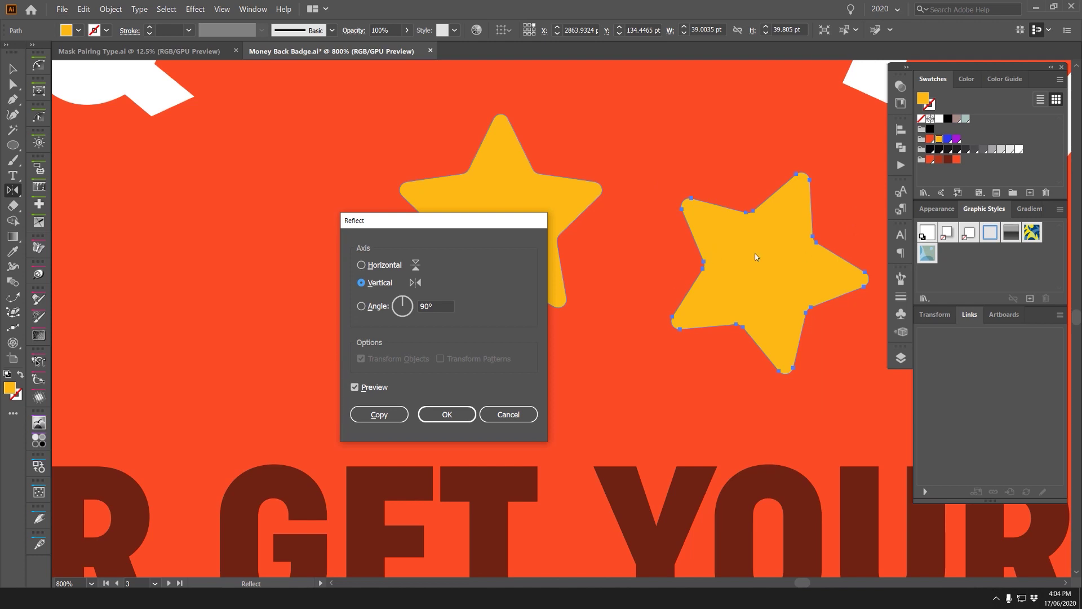
pyautogui.moveTo(405, 228); pyautogui.dragTo(460, 214)
pyautogui.click(434, 251)
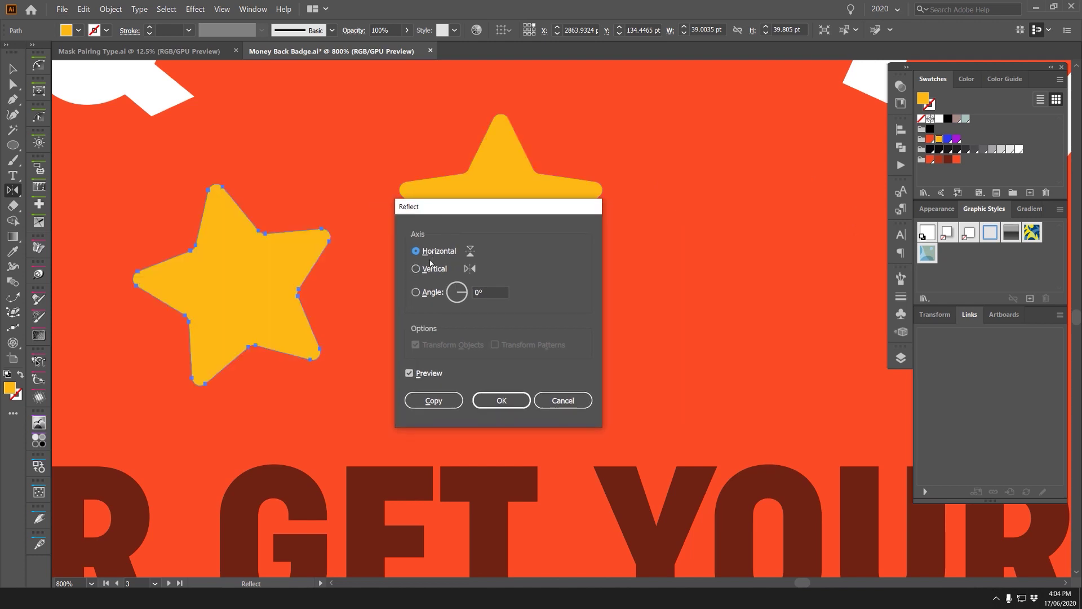
pyautogui.click(451, 270)
pyautogui.click(492, 293)
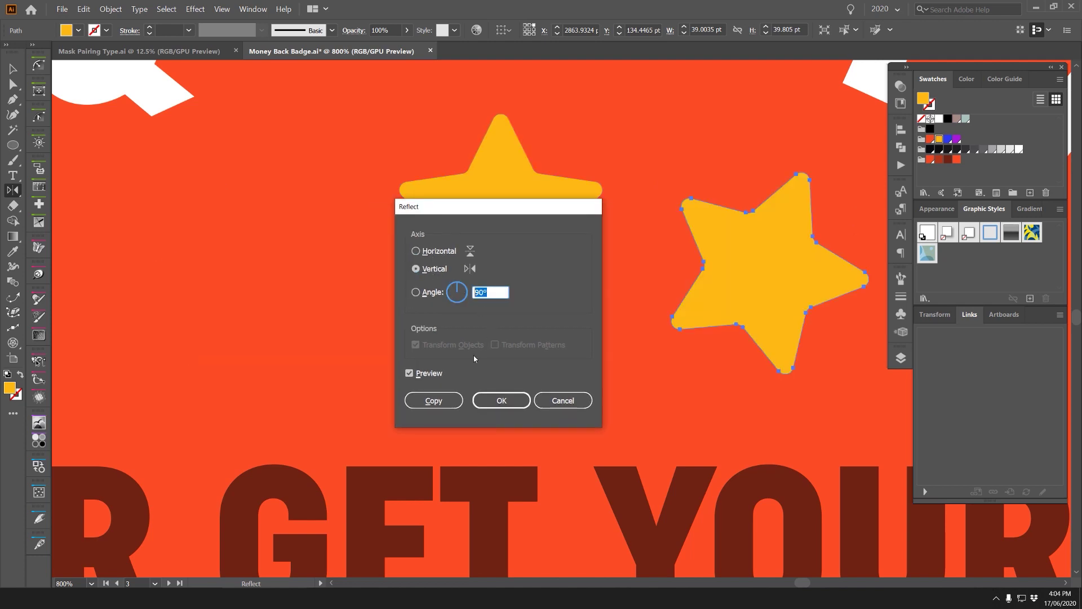
pyautogui.click(434, 400)
# Step: Group the three stars together and select the group
pyautogui.hotkey('ctrl', '-')
pyautogui.hotkey('ctrl', '-')
pyautogui.hotkey('ctrl', '-')
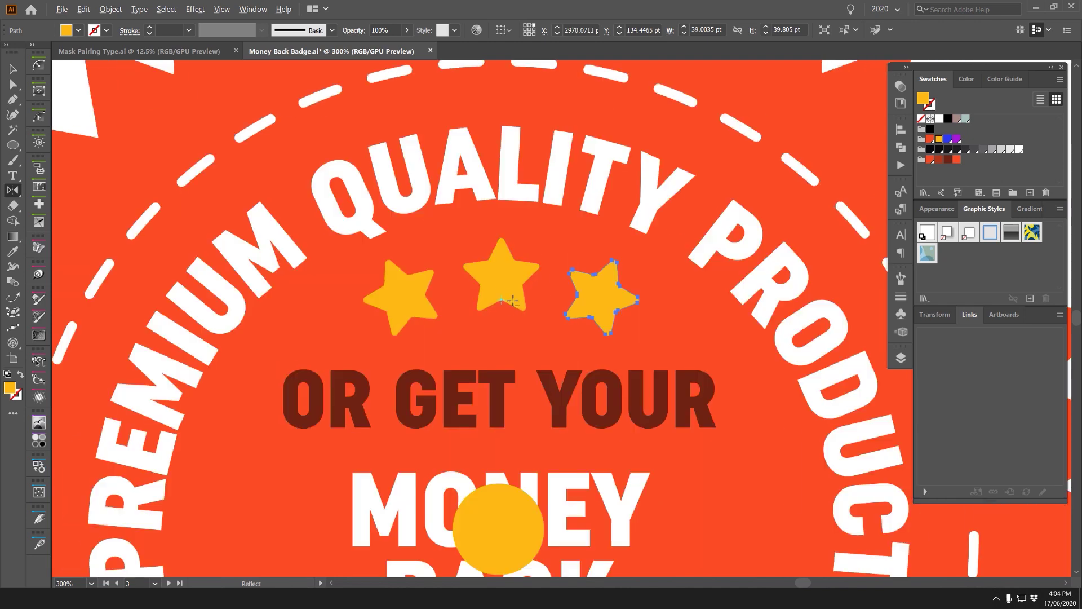
pyautogui.press('v')
pyautogui.hotkey('ctrl', '-')
pyautogui.click(569, 317)
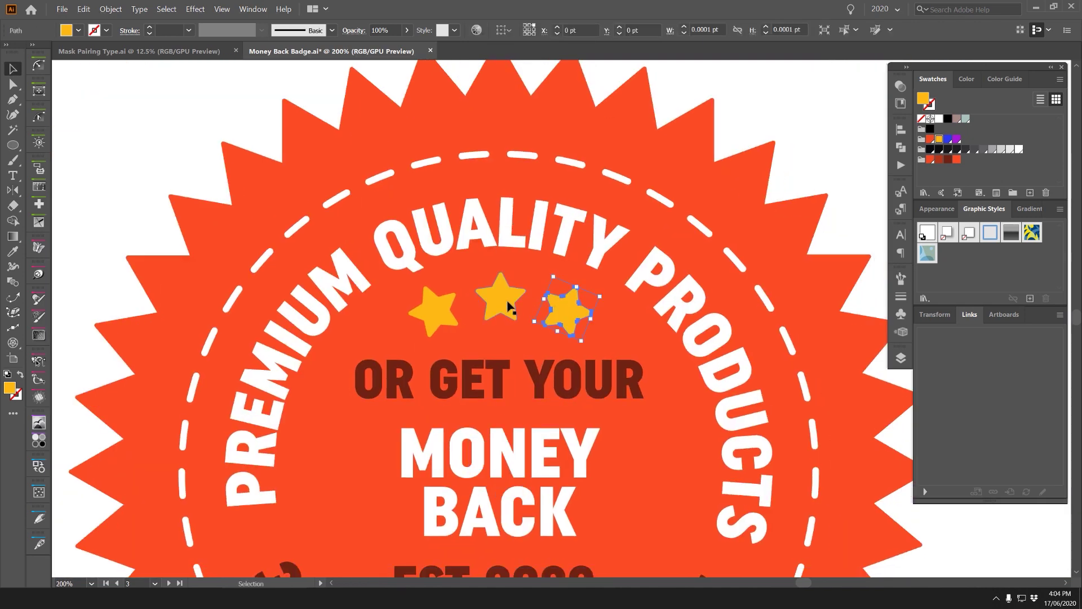
pyautogui.keyDown('shift'); pyautogui.click(501, 307); pyautogui.keyUp('shift')
pyautogui.hotkey('ctrl', 'g')
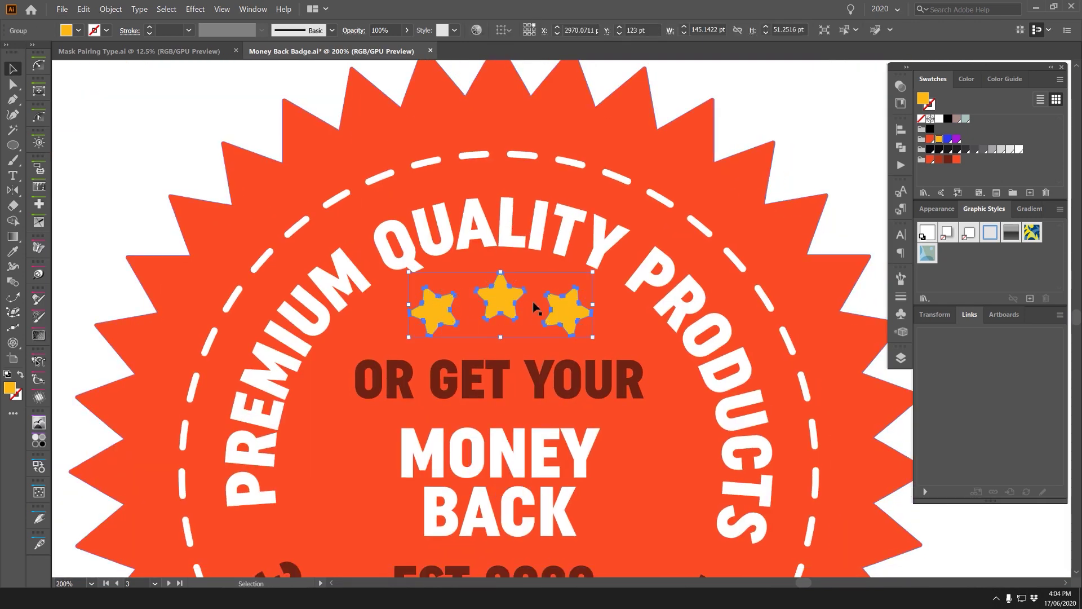
pyautogui.scroll(-4, 602, 131)
pyautogui.click(604, 133)
pyautogui.scroll(3, 616, 169)
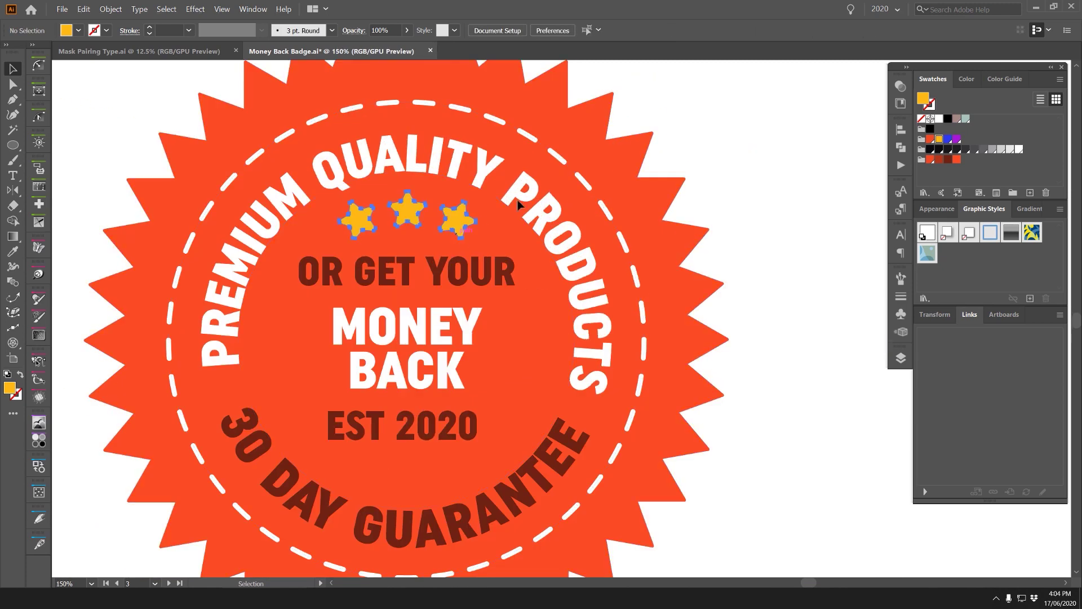
pyautogui.scroll(-2, 712, 117)
pyautogui.scroll(3, 633, 148)
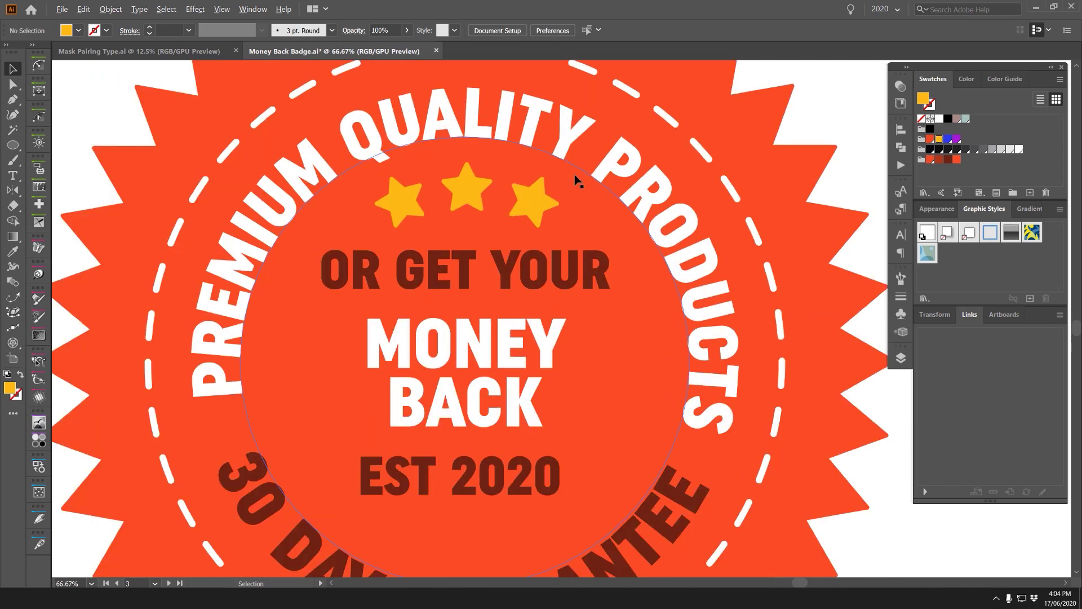
pyautogui.click(526, 205)
pyautogui.scroll(-4, 713, 120)
pyautogui.click(763, 101)
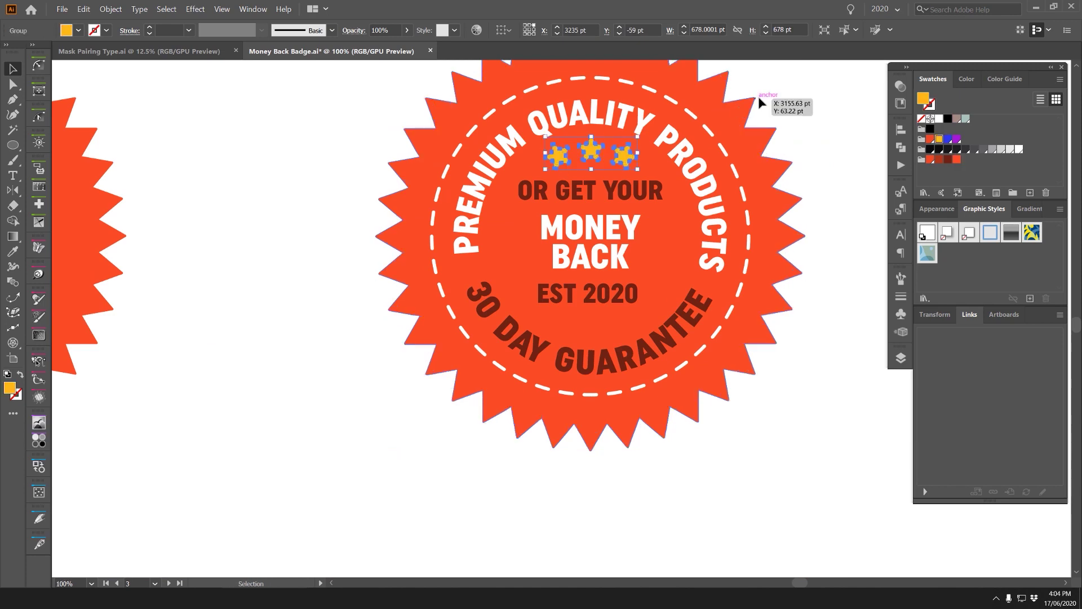
pyautogui.scroll(-4, 738, 158)
pyautogui.scroll(4, 515, 167)
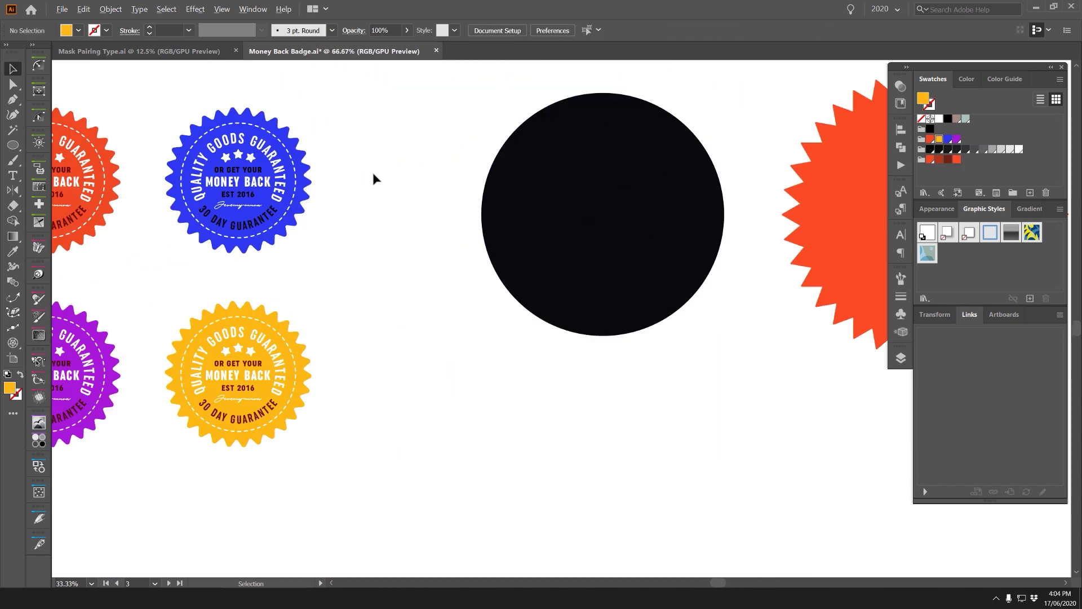
pyautogui.hscroll(8, 569, 164)
pyautogui.scroll(-2, 527, 256)
pyautogui.hscroll(-2, 526, 256)
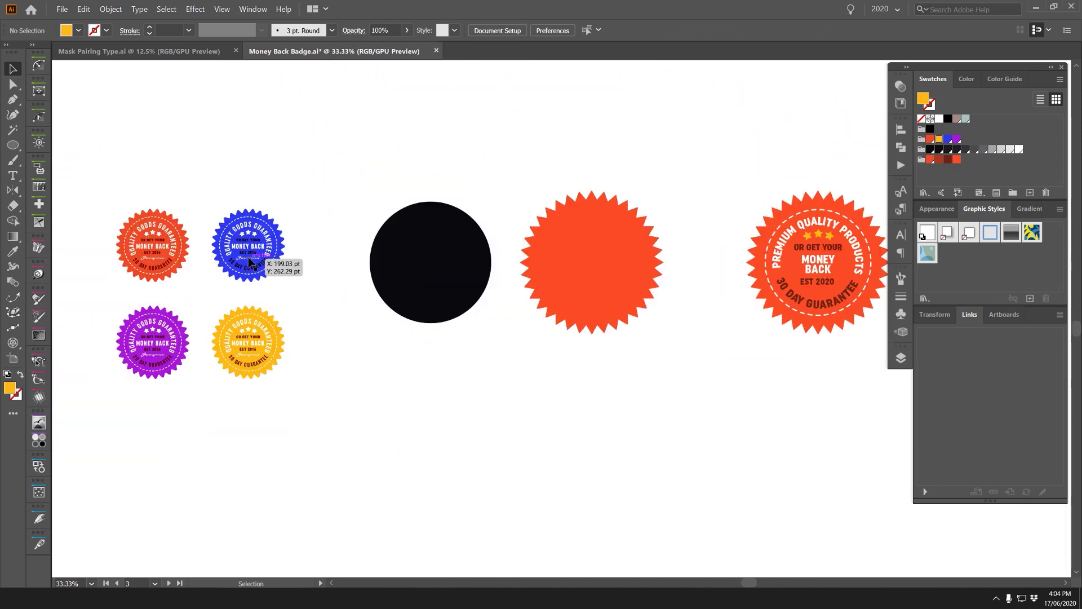
pyautogui.moveTo(269, 265); pyautogui.dragTo(824, 293)
pyautogui.scroll(4, 732, 316)
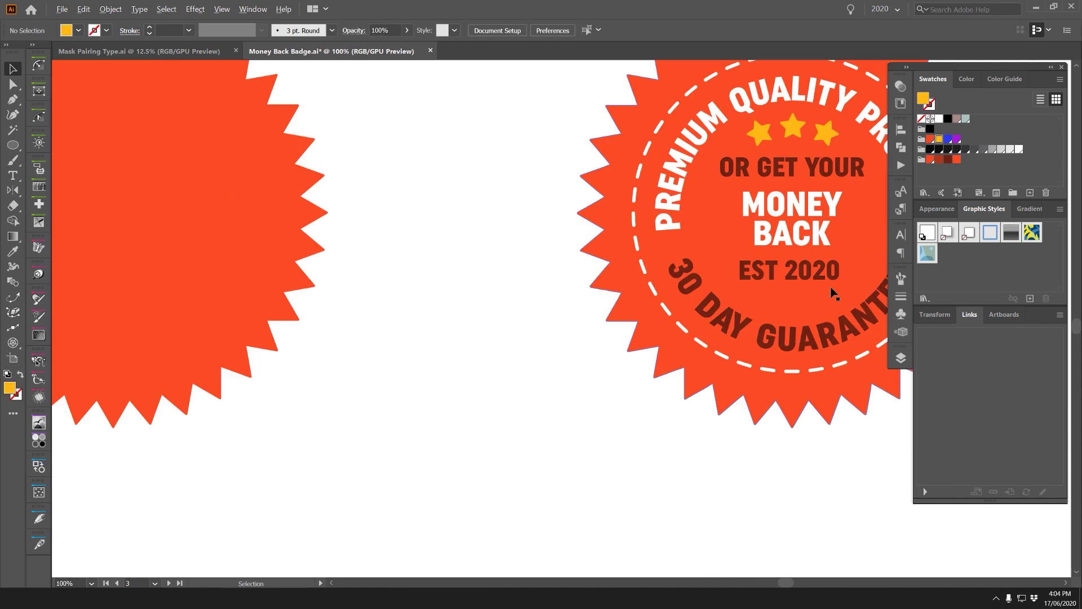
pyautogui.press('t')
# Step: Type the signer's name below EST 2020, make it white, and centre it
pyautogui.click(543, 325)
pyautogui.write('JERE')
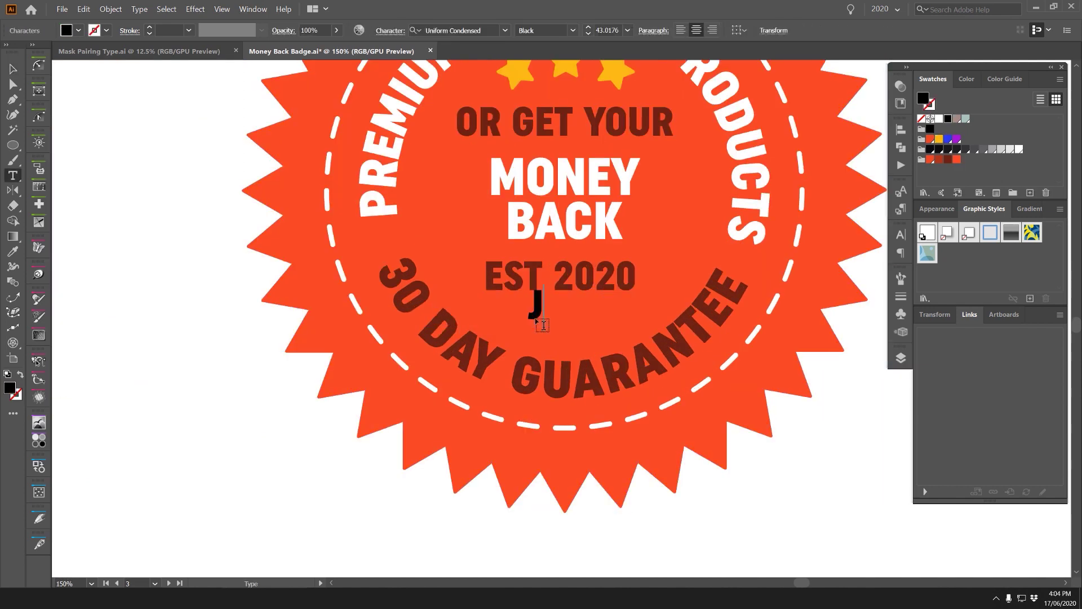
pyautogui.press('BackSpace')
pyautogui.press('BackSpace')
pyautogui.write('REMY MURA')
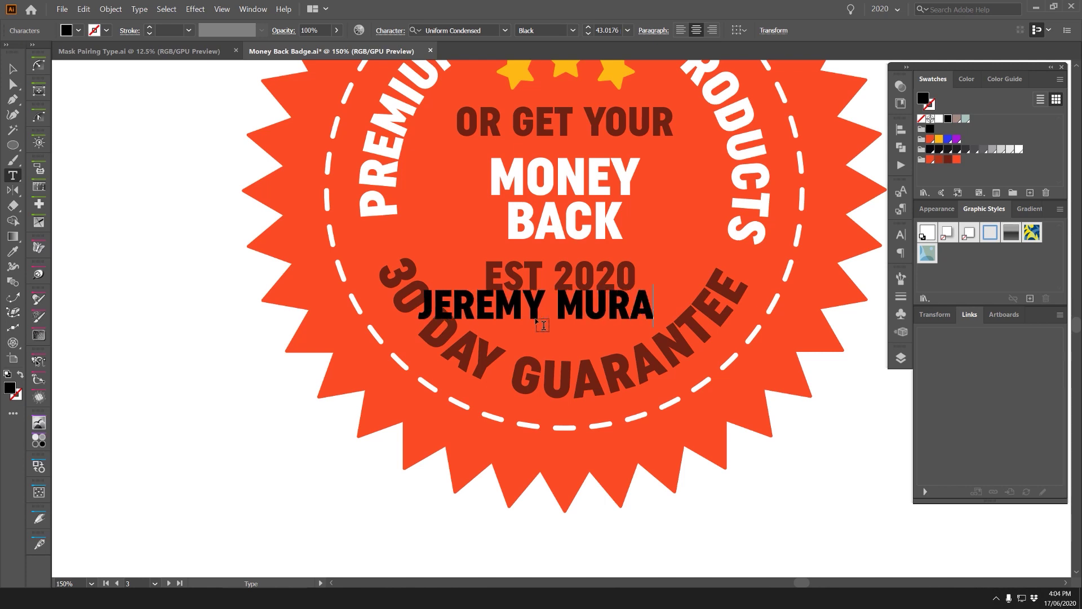
pyautogui.press('Escape')
pyautogui.click(938, 119)
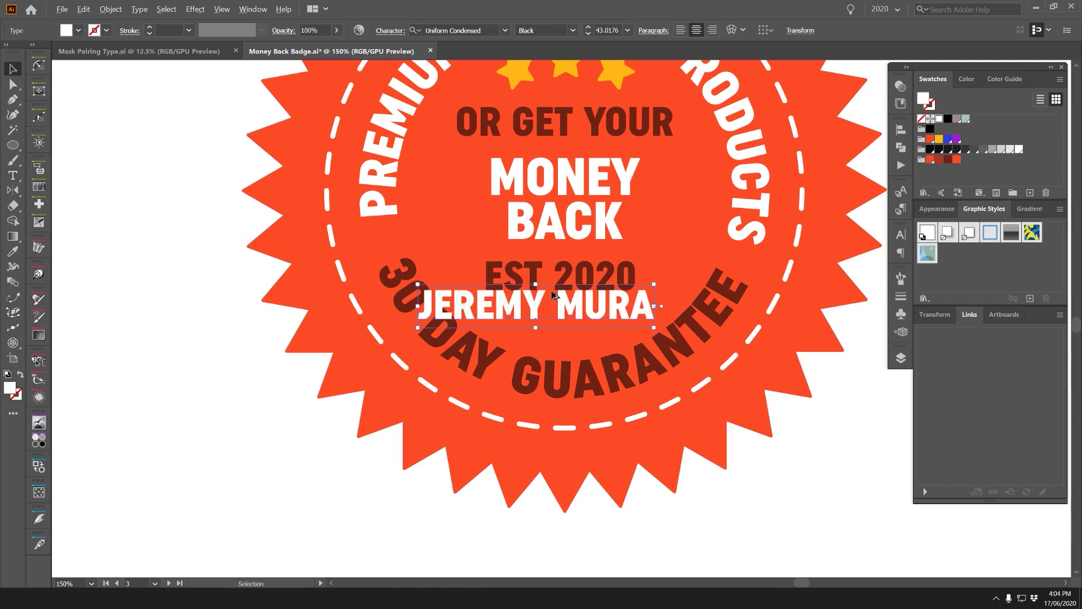
pyautogui.scroll(1, 554, 296)
pyautogui.moveTo(544, 317); pyautogui.dragTo(562, 317)
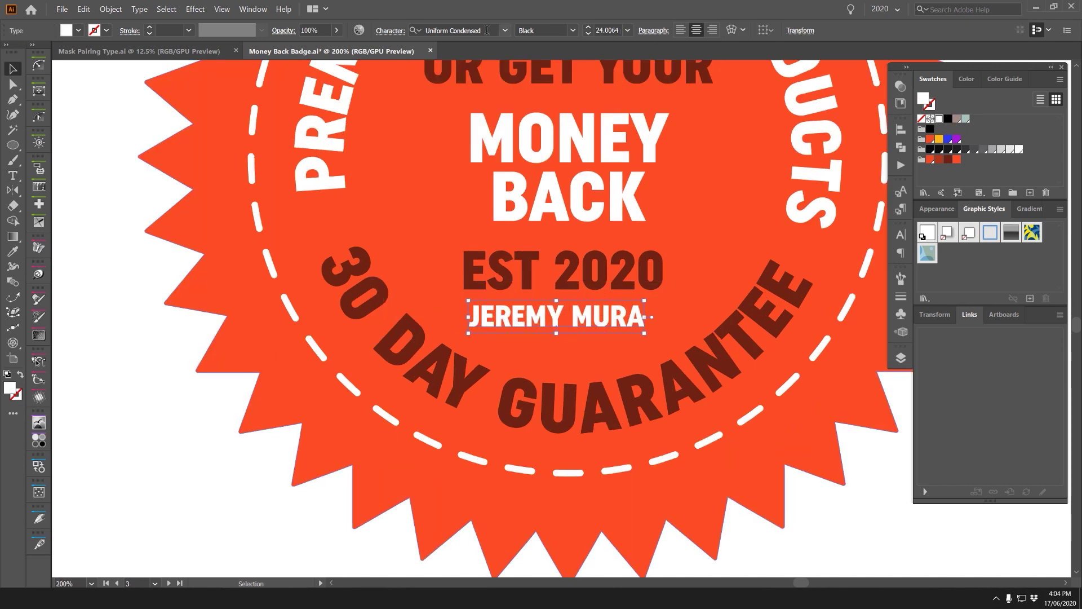
# Step: Set the name's font to JV Signature Regular and change it to lowercase
pyautogui.click(456, 30)
pyautogui.write('JV')
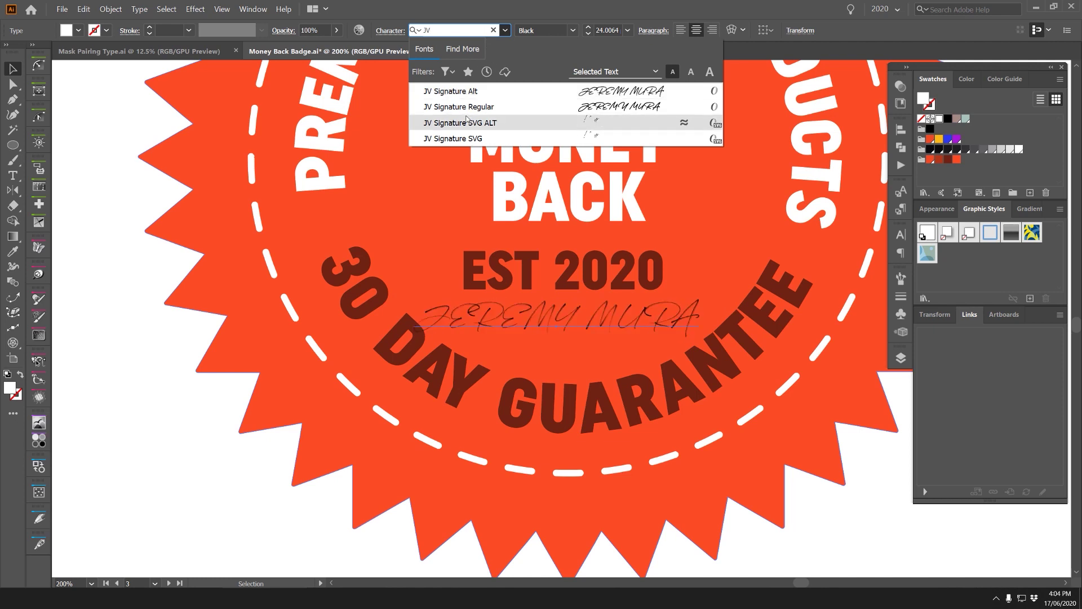
pyautogui.click(459, 106)
pyautogui.click(139, 9)
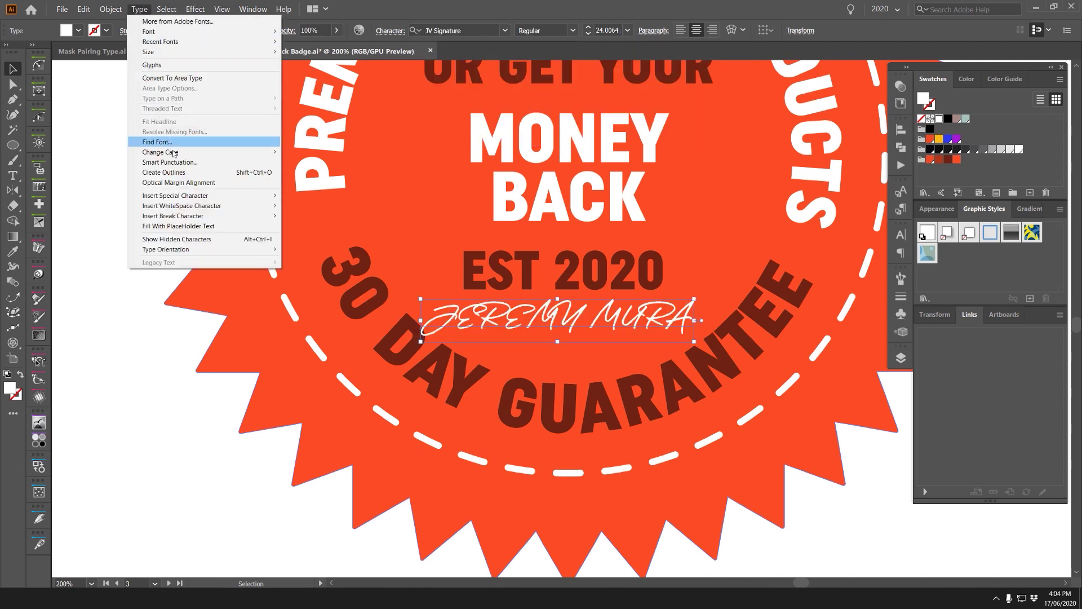
pyautogui.click(307, 153)
# Step: Capitalise the first letter of the signature
pyautogui.scroll(2, 574, 305)
pyautogui.press('t')
pyautogui.moveTo(417, 351); pyautogui.dragTo(389, 353)
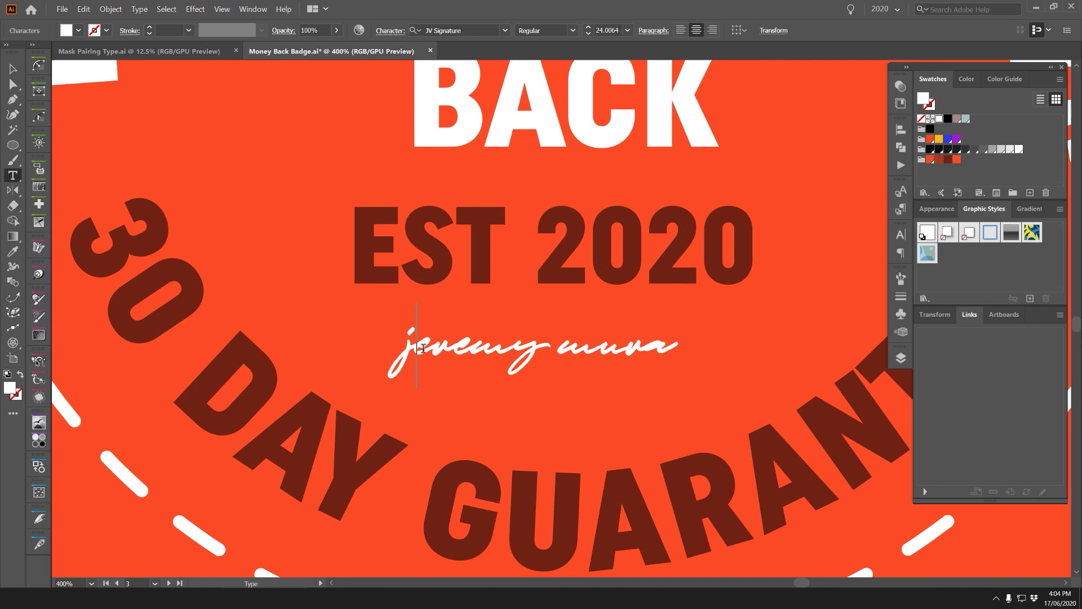
pyautogui.press('BackSpace')
pyautogui.write('j')
pyautogui.press('BackSpace')
pyautogui.write('J')
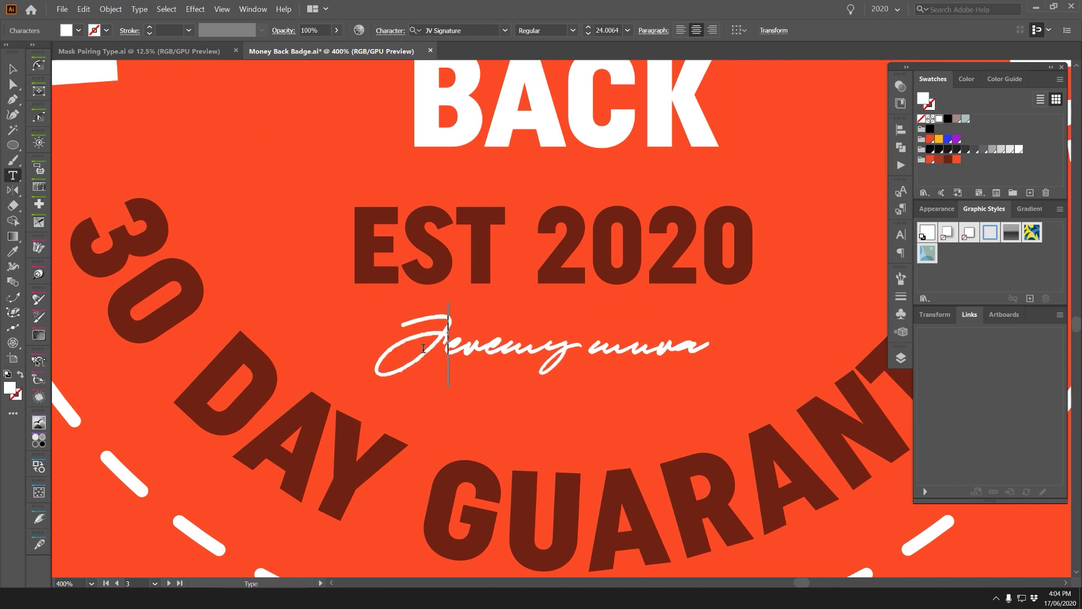
pyautogui.press('Escape')
# Step: Enlarge the signature to about 31.7 pt and place it just below EST 2020
pyautogui.moveTo(713, 346); pyautogui.dragTo(822, 346)
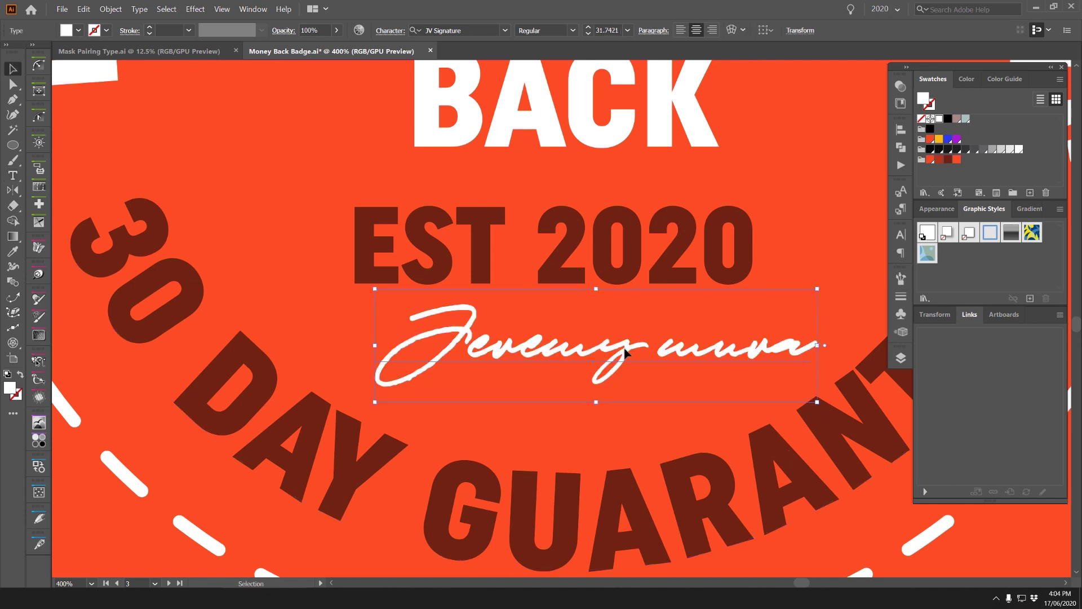
pyautogui.moveTo(641, 354)
pyautogui.mouseDown()
pyautogui.moveTo(646, 291)
pyautogui.moveTo(620, 280)
pyautogui.moveTo(614, 311)
pyautogui.moveTo(619, 286)
pyautogui.moveTo(560, 362)
pyautogui.moveTo(562, 379)
pyautogui.mouseUp()
pyautogui.hotkey('ctrl', '-')
pyautogui.hotkey('ctrl', '-')
pyautogui.hotkey('ctrl', '-')
pyautogui.click(581, 344)
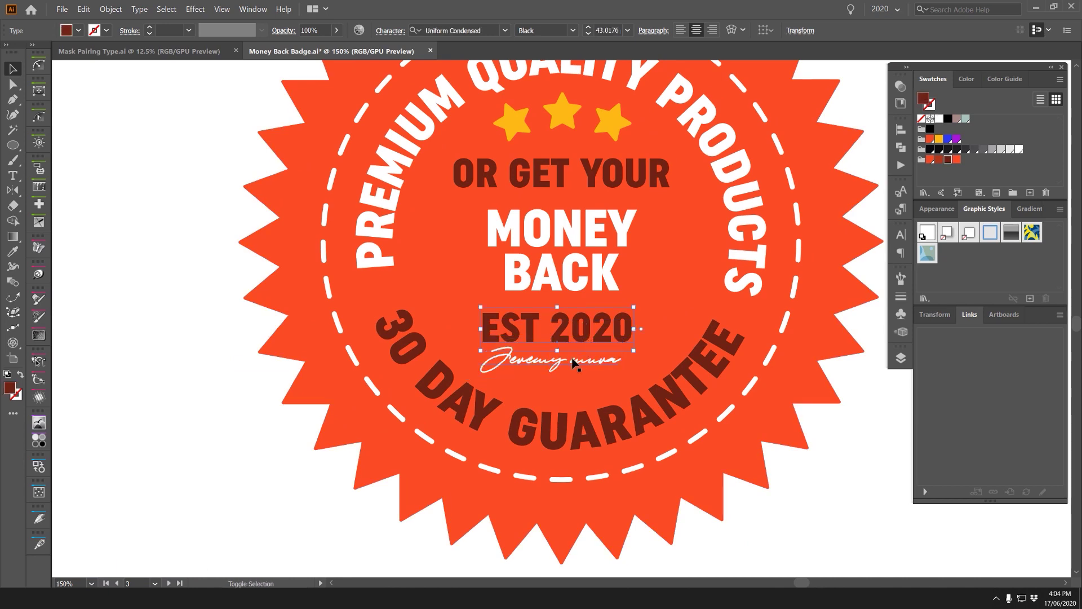
# Step: Duplicate the whole badge to the right of the original
pyautogui.hotkey('ctrl', '-')
pyautogui.hotkey('ctrl', '-')
pyautogui.hotkey('ctrl', 'a')
pyautogui.hotkey('ctrl', '-')
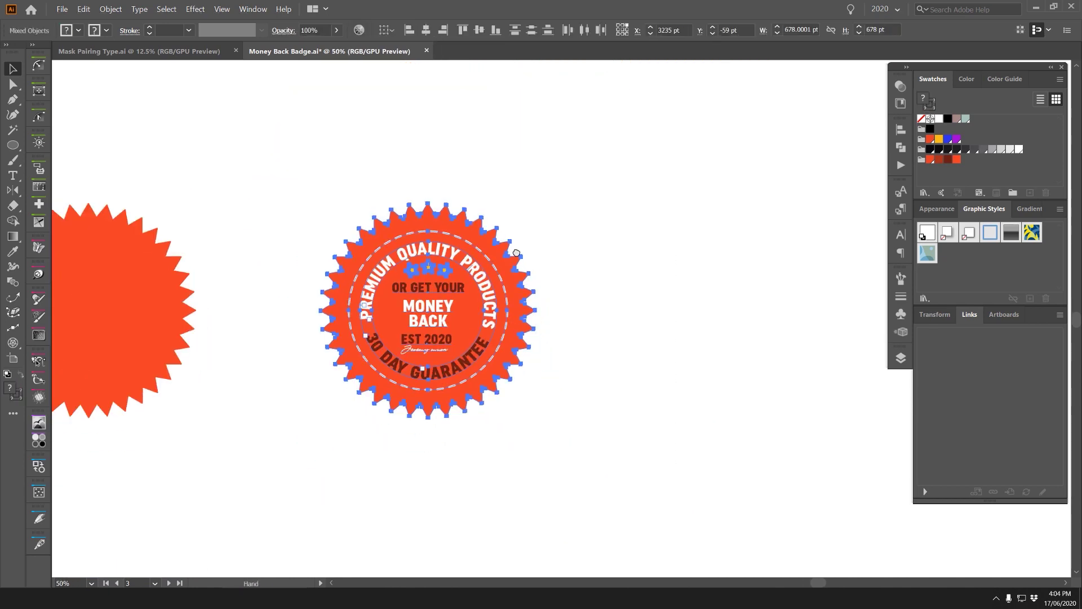
pyautogui.moveTo(512, 258); pyautogui.dragTo(768, 249)
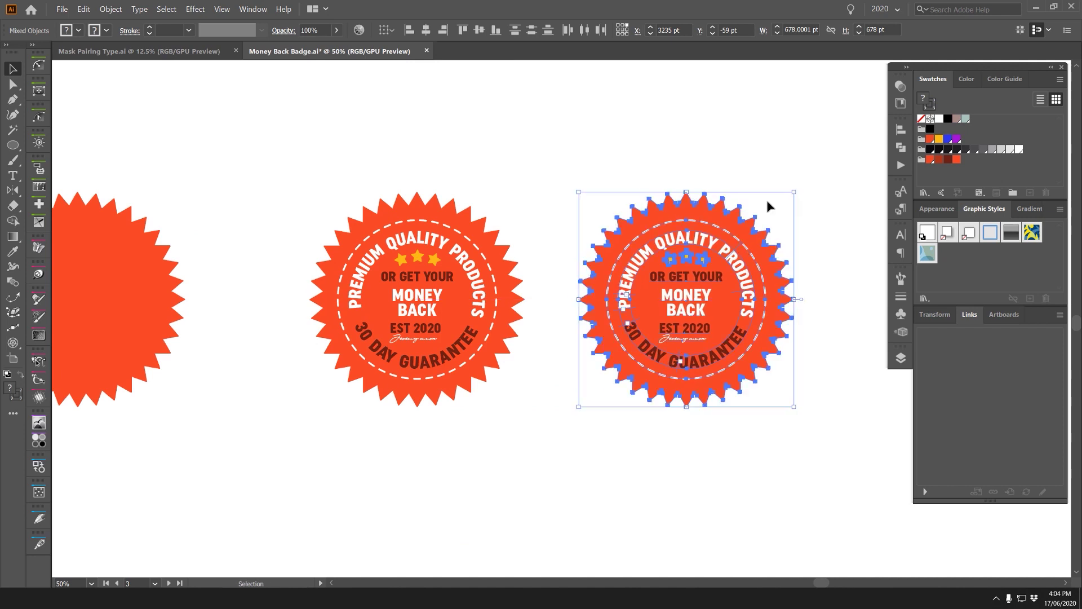
pyautogui.click(769, 207)
pyautogui.moveTo(729, 208); pyautogui.dragTo(633, 217)
# Step: Fill the copy's starburst shape blue
pyautogui.click(633, 217)
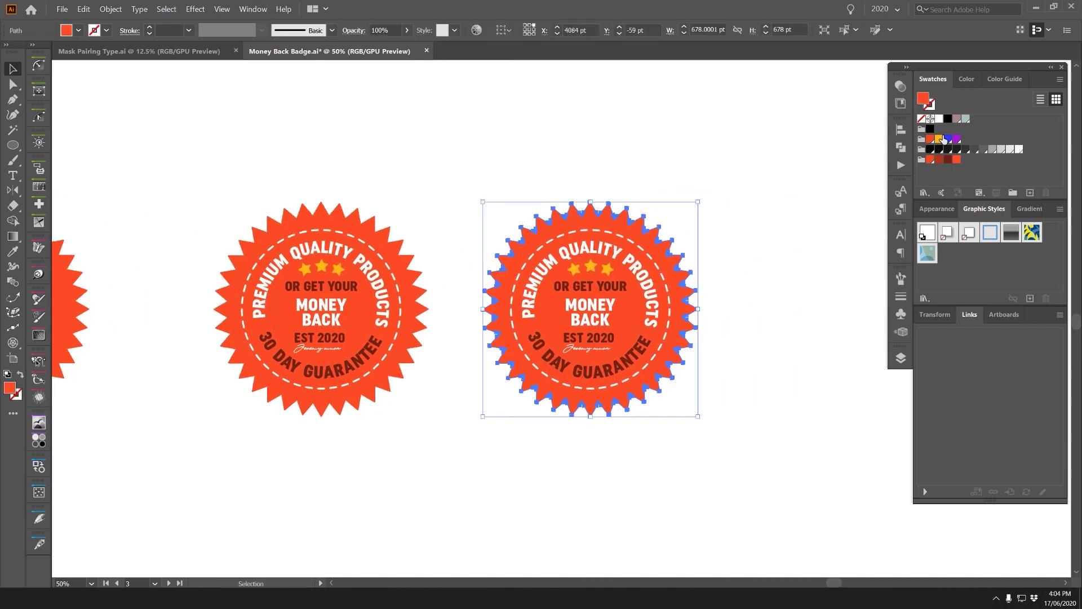
pyautogui.click(939, 139)
pyautogui.click(949, 139)
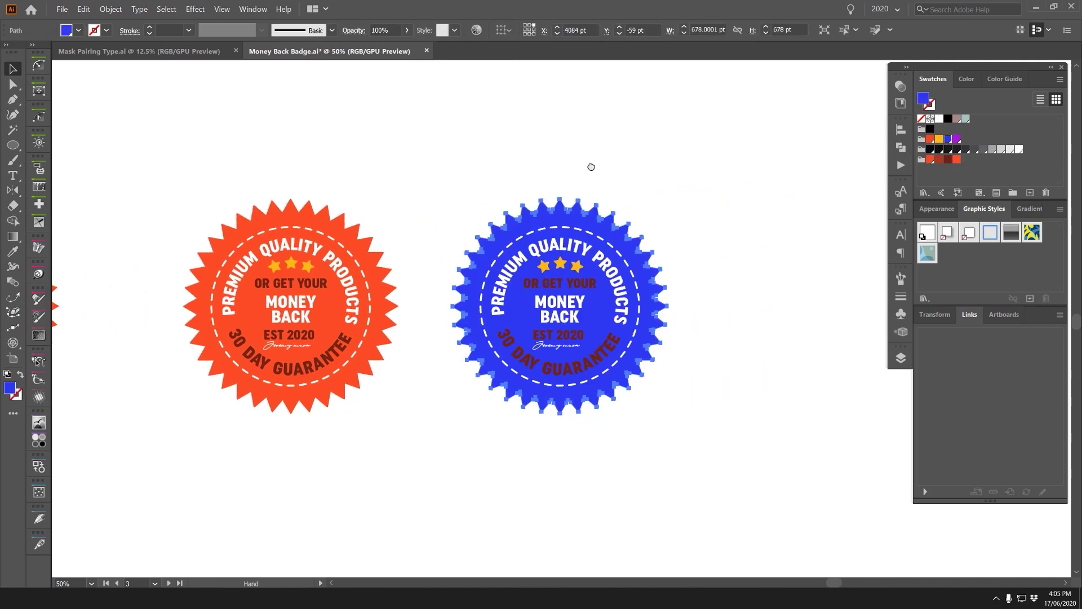
pyautogui.moveTo(592, 164); pyautogui.dragTo(412, 169)
# Step: Colour the copy's dark-red text blue and set its blend mode to Multiply
pyautogui.click(410, 311)
pyautogui.hotkey('ctrl', '+')
pyautogui.keyDown('shift'); pyautogui.click(415, 339); pyautogui.keyUp('shift')
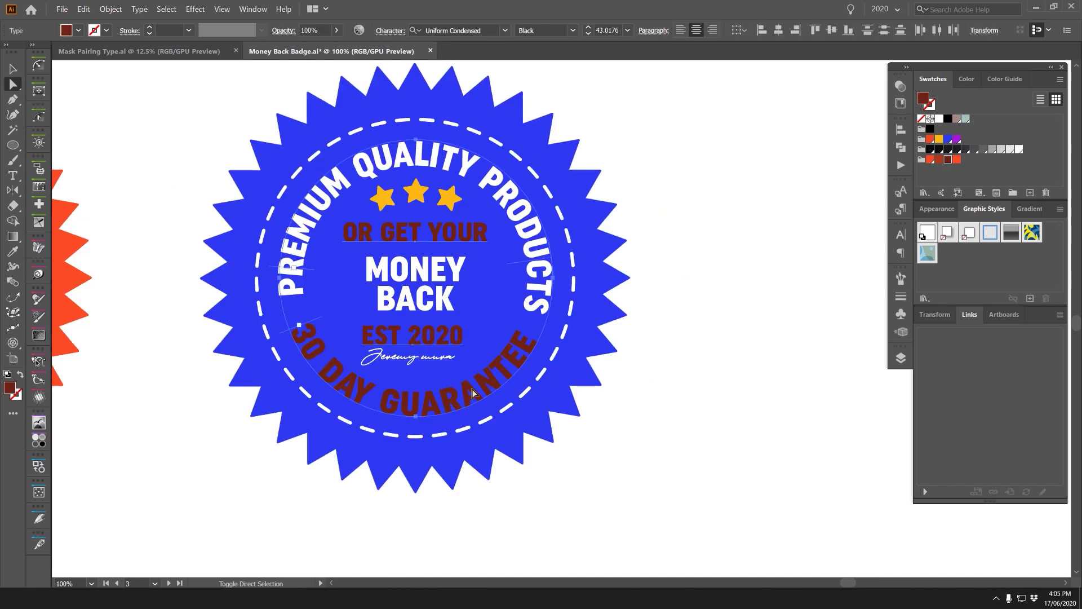
pyautogui.click(949, 138)
pyautogui.click(901, 85)
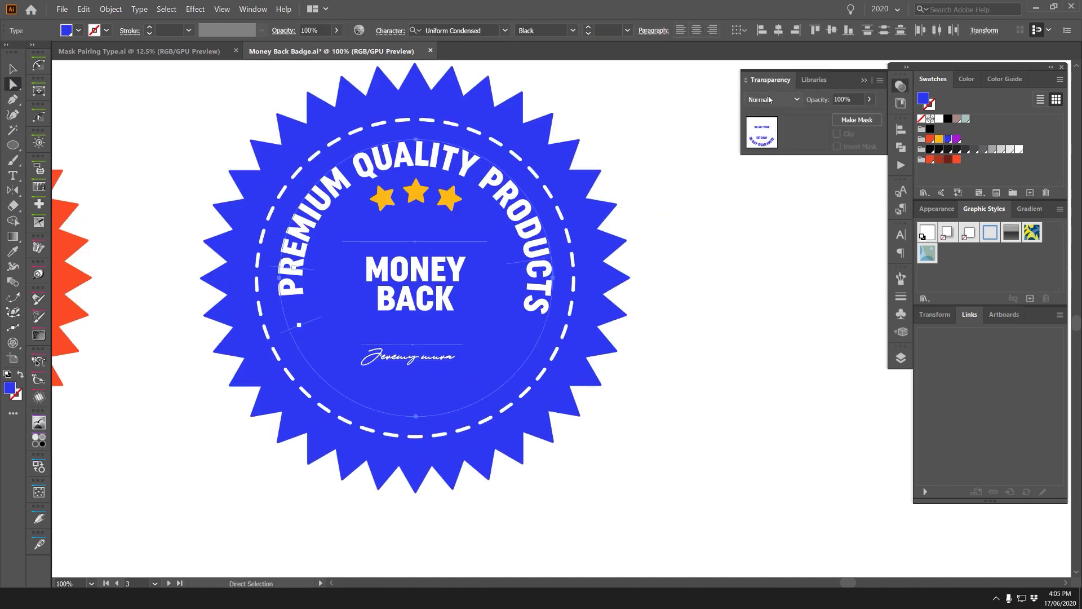
pyautogui.click(773, 99)
pyautogui.click(763, 139)
# Step: Review both badges side by side with all panels hidden
pyautogui.scroll(3, 411, 234)
pyautogui.scroll(-5, 584, 179)
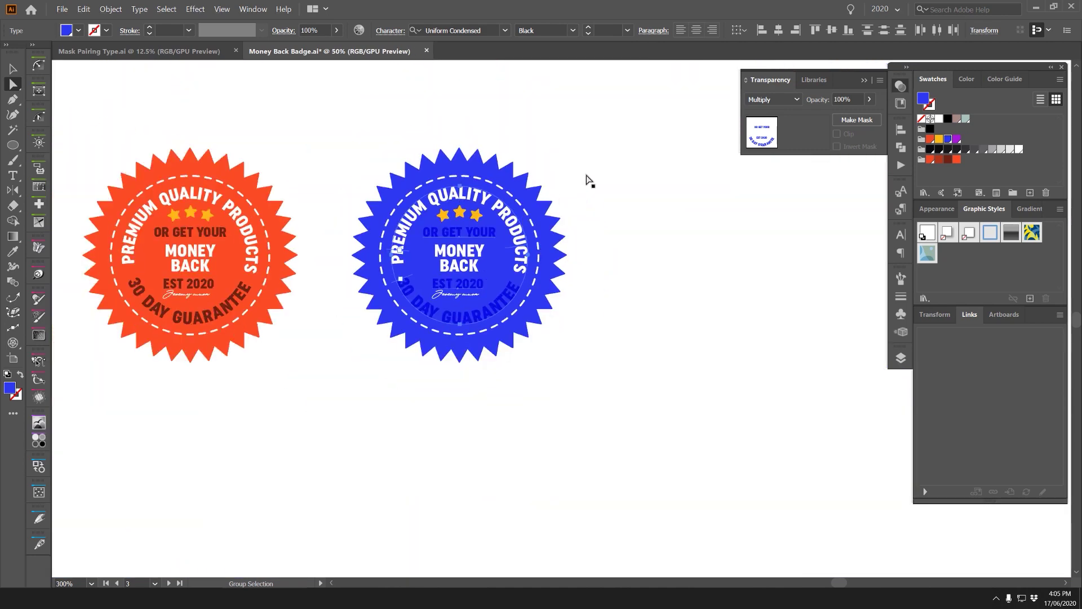
pyautogui.click(602, 164)
pyautogui.press('v')
pyautogui.moveTo(629, 139); pyautogui.dragTo(266, 411)
pyautogui.hscroll(-5, 413, 281)
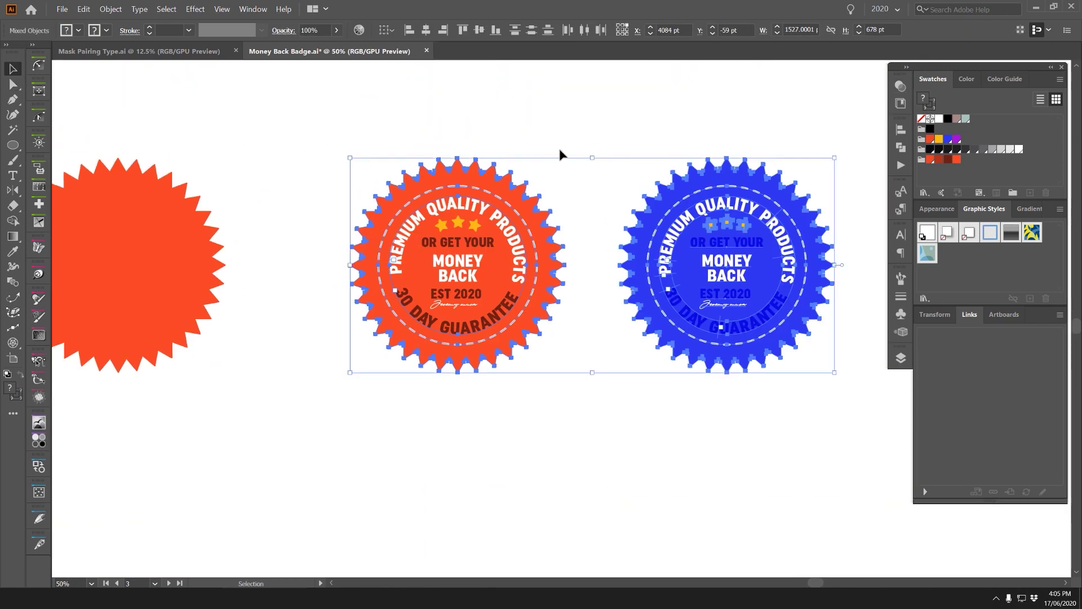
pyautogui.click(606, 177)
pyautogui.scroll(2, 609, 172)
pyautogui.press('Tab')
pyautogui.scroll(-2, 671, 103)
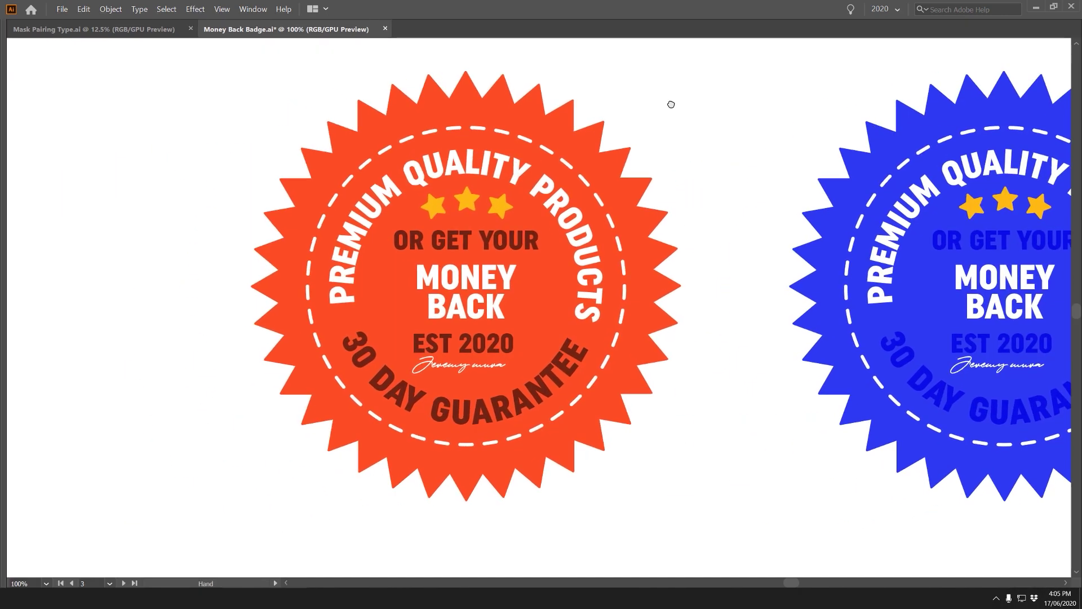
pyautogui.moveTo(667, 114); pyautogui.dragTo(662, 121)
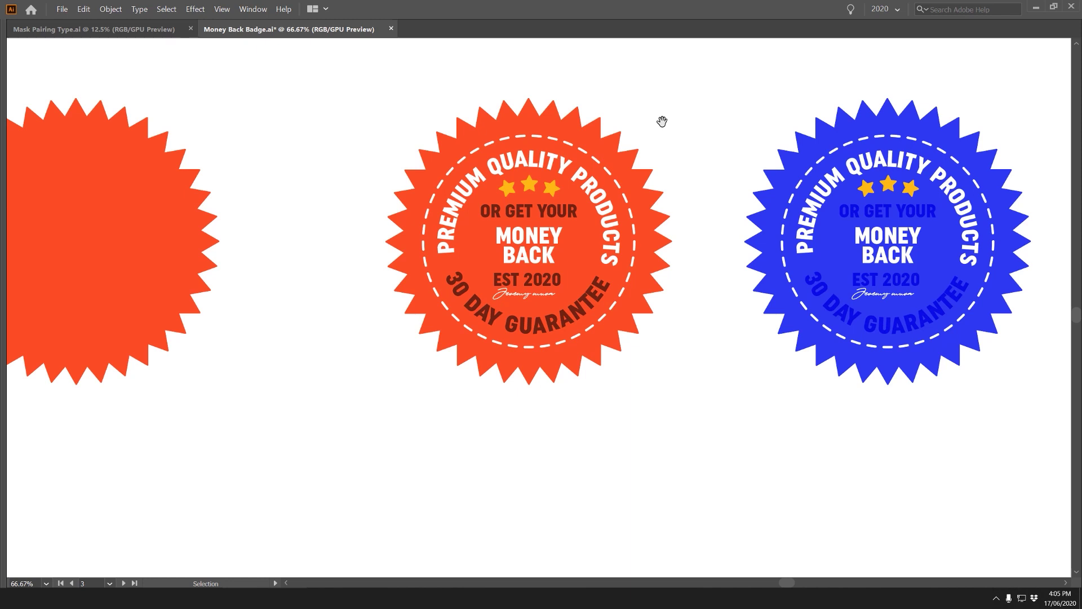
pyautogui.moveTo(662, 121); pyautogui.dragTo(632, 199)
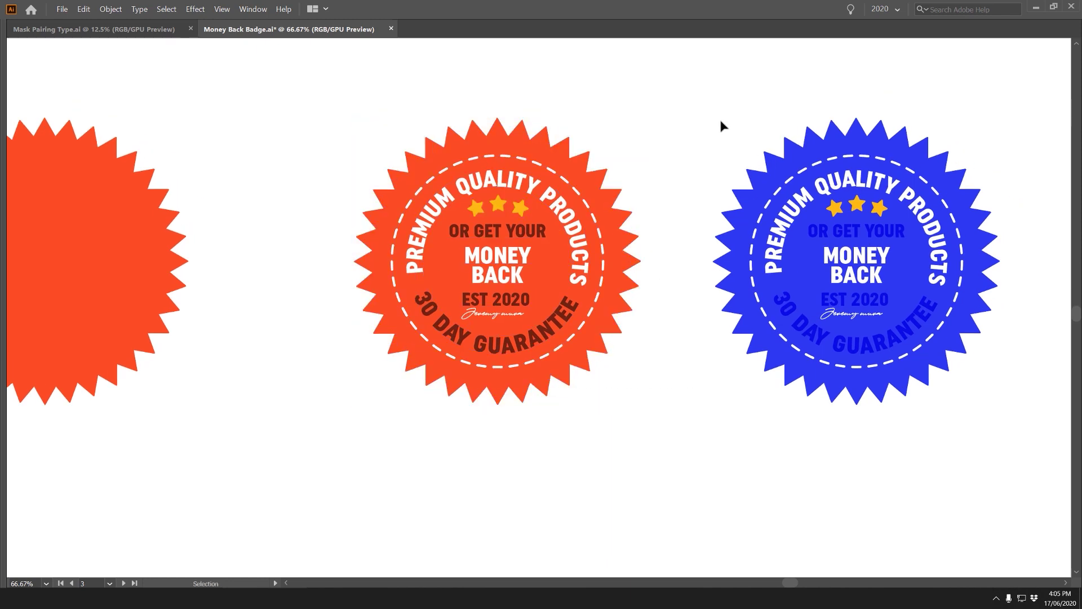
pyautogui.scroll(-2, 719, 125)
pyautogui.scroll(2, 721, 124)
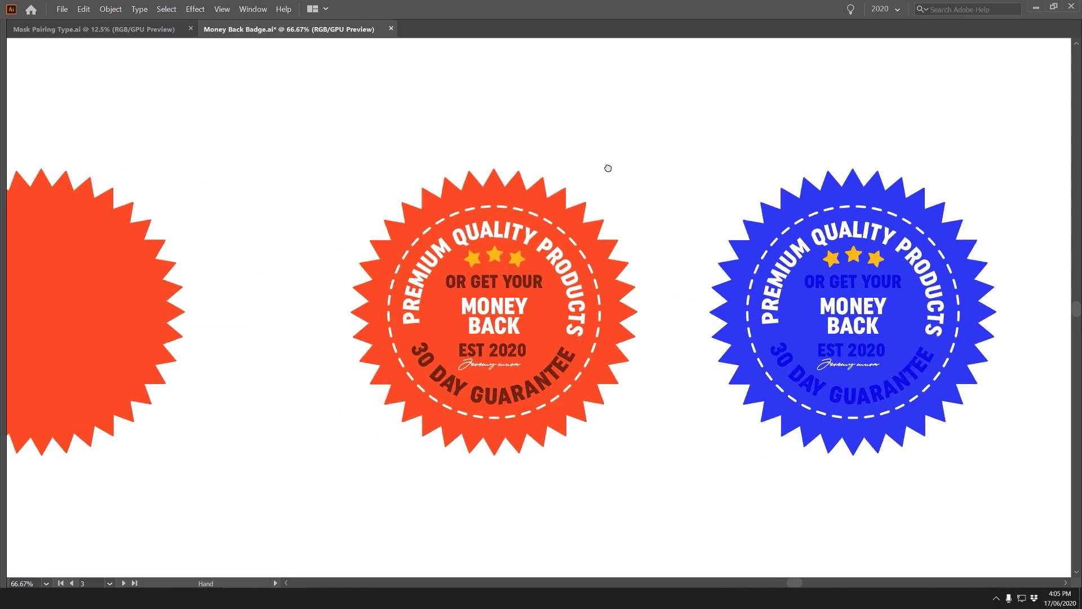